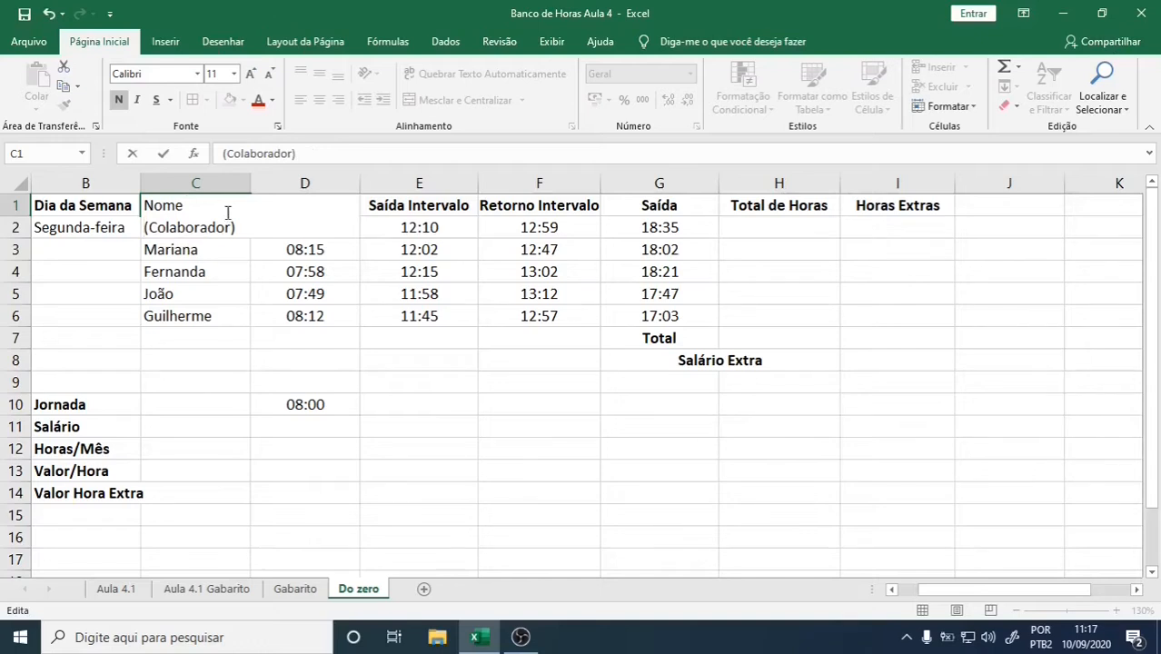
Commit the two-line header "Nome (Colaborador)" in C1 and top-align the contents of row 1.
left_click(399, 222)
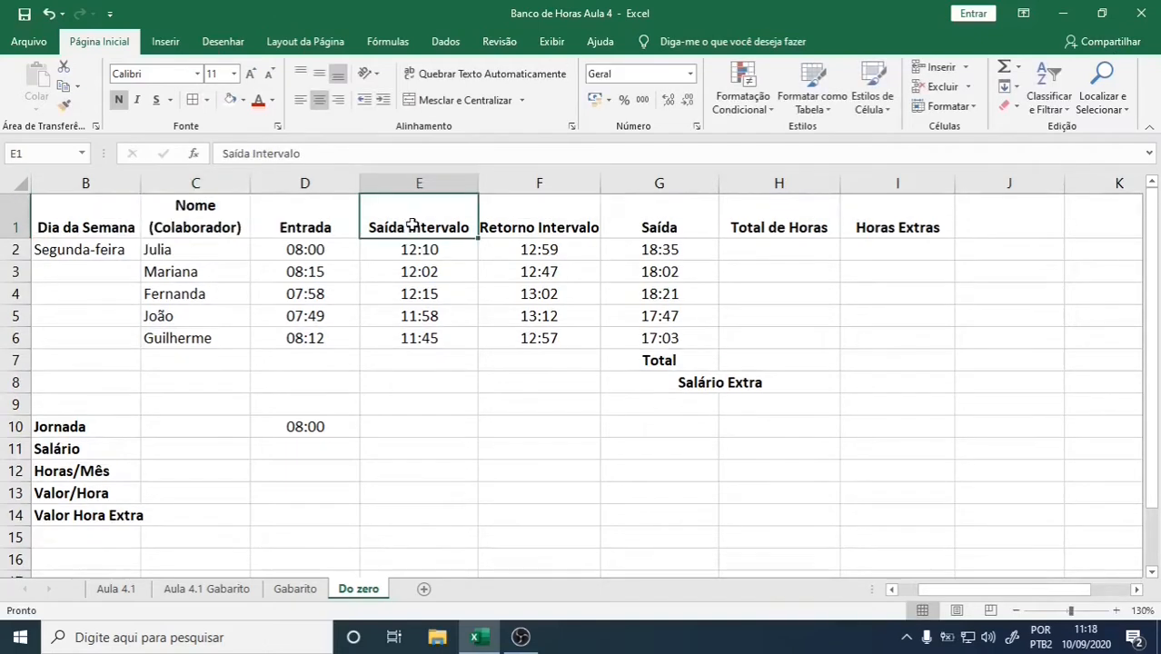
left_click(22, 216)
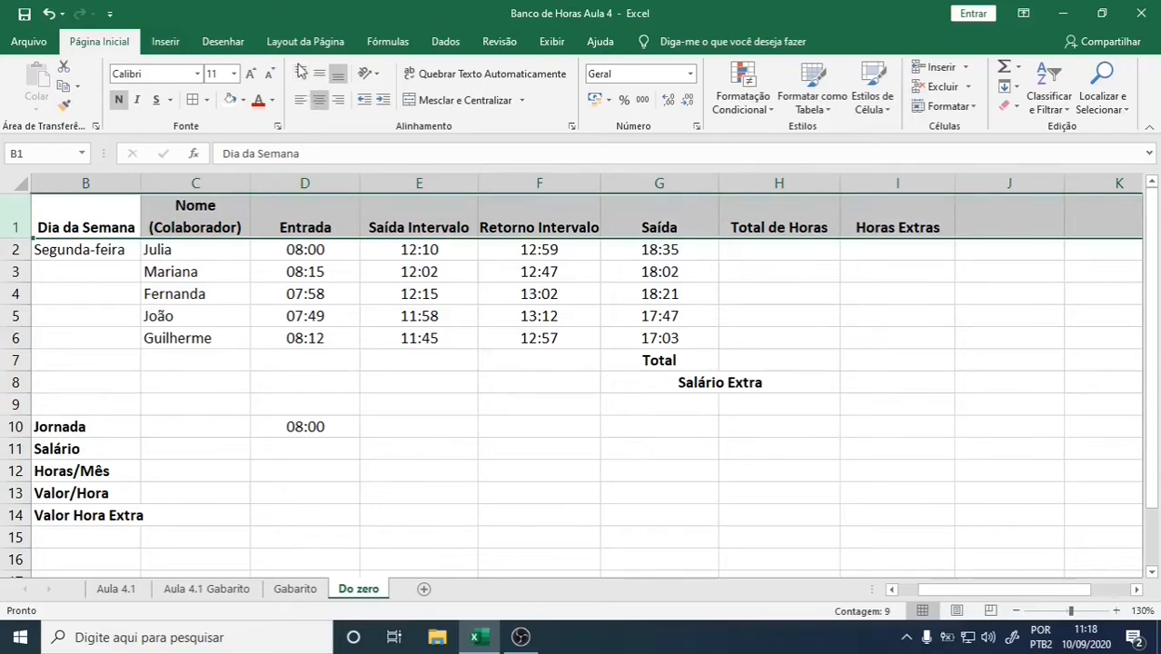
left_click(301, 75)
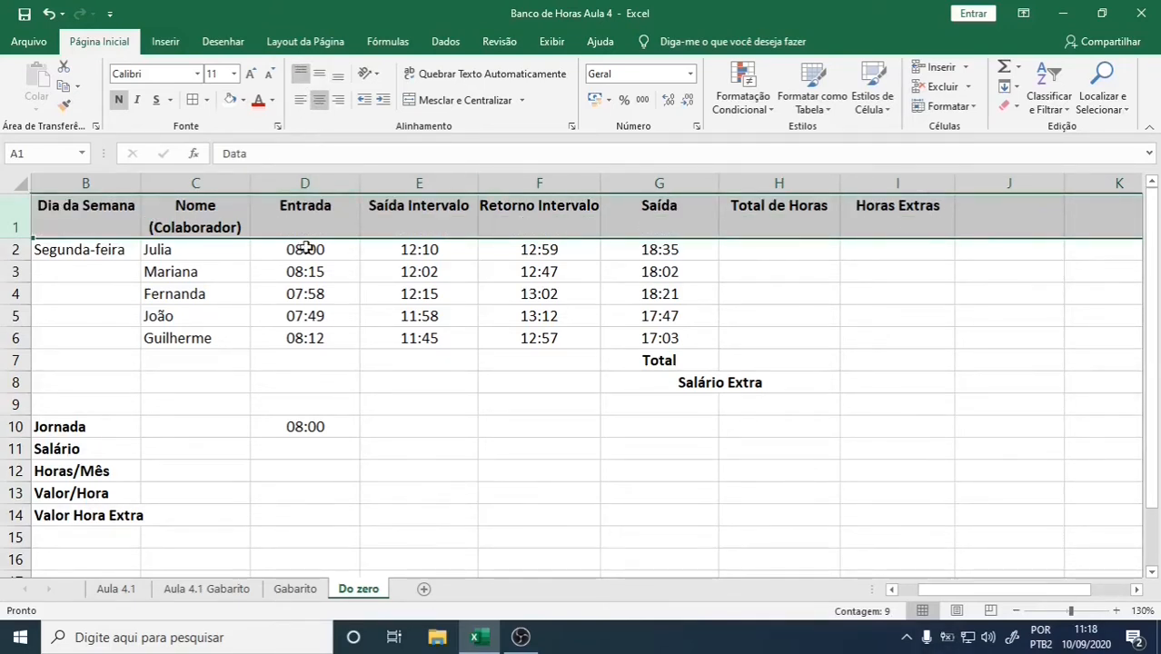
left_click(587, 215)
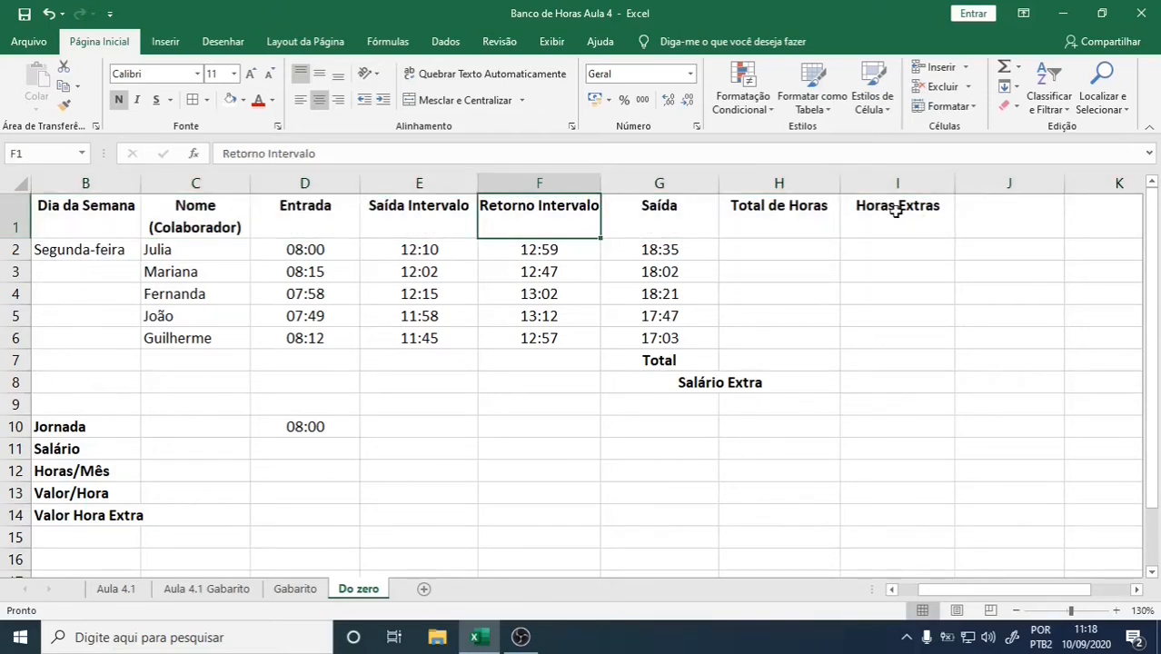
Fill the header cells A1:I1 with a light tint of the blue theme color.
left_click(895, 210)
left_click(772, 224, "ctrl")
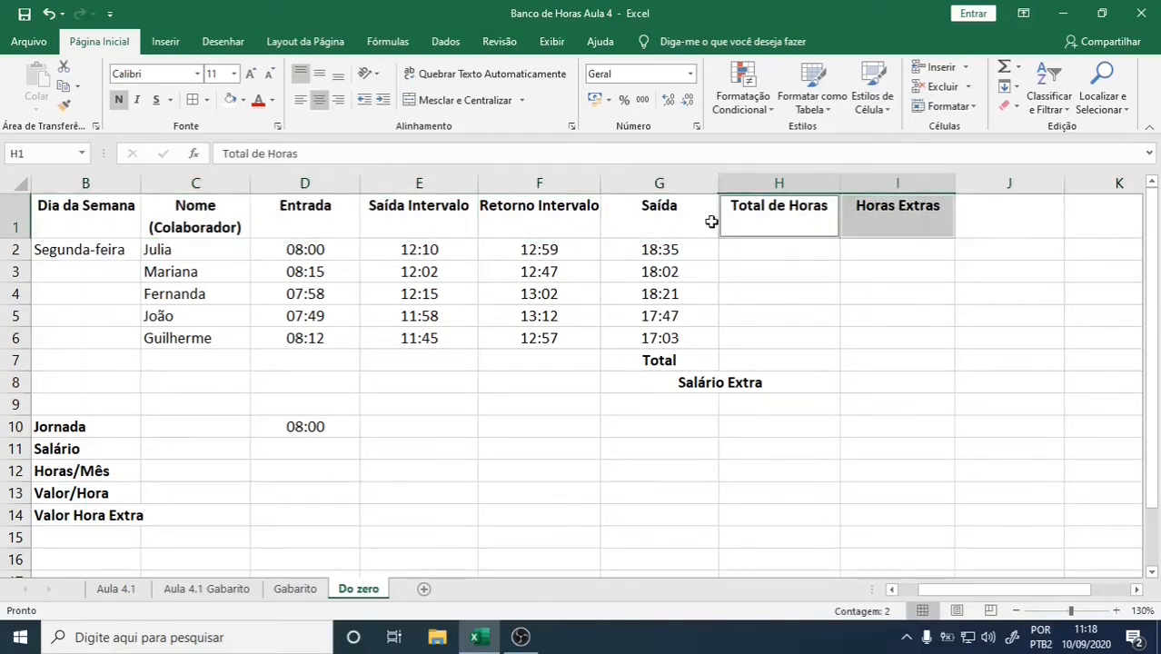
left_click_drag(684, 220, 71, 227)
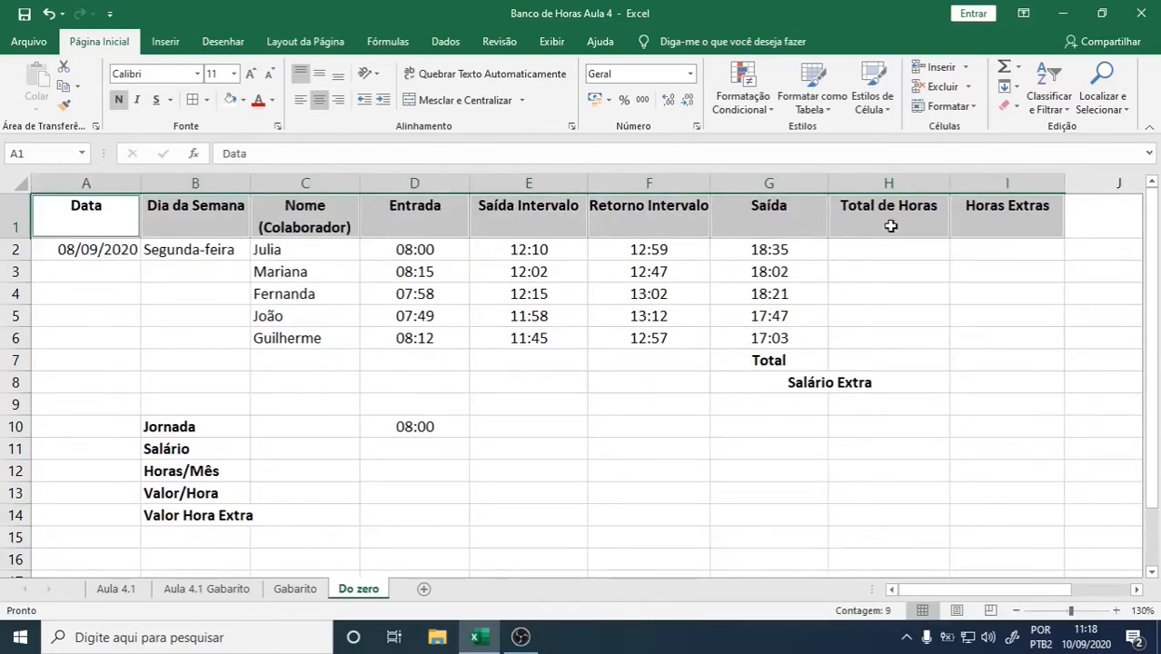
left_click(243, 101)
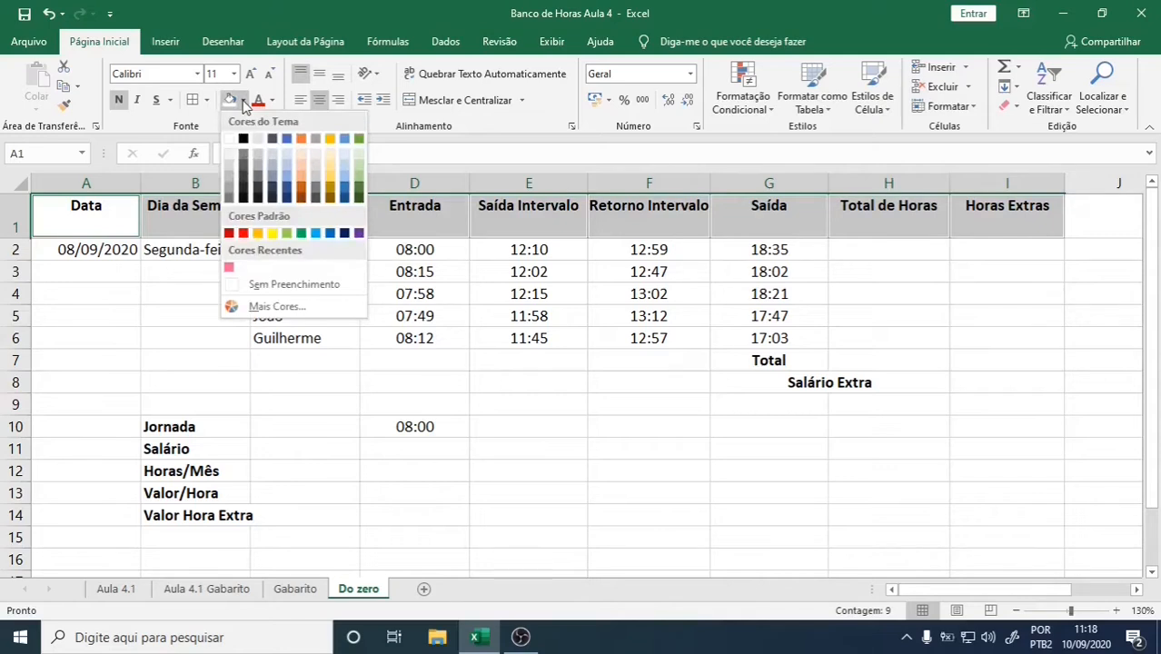
left_click(344, 148)
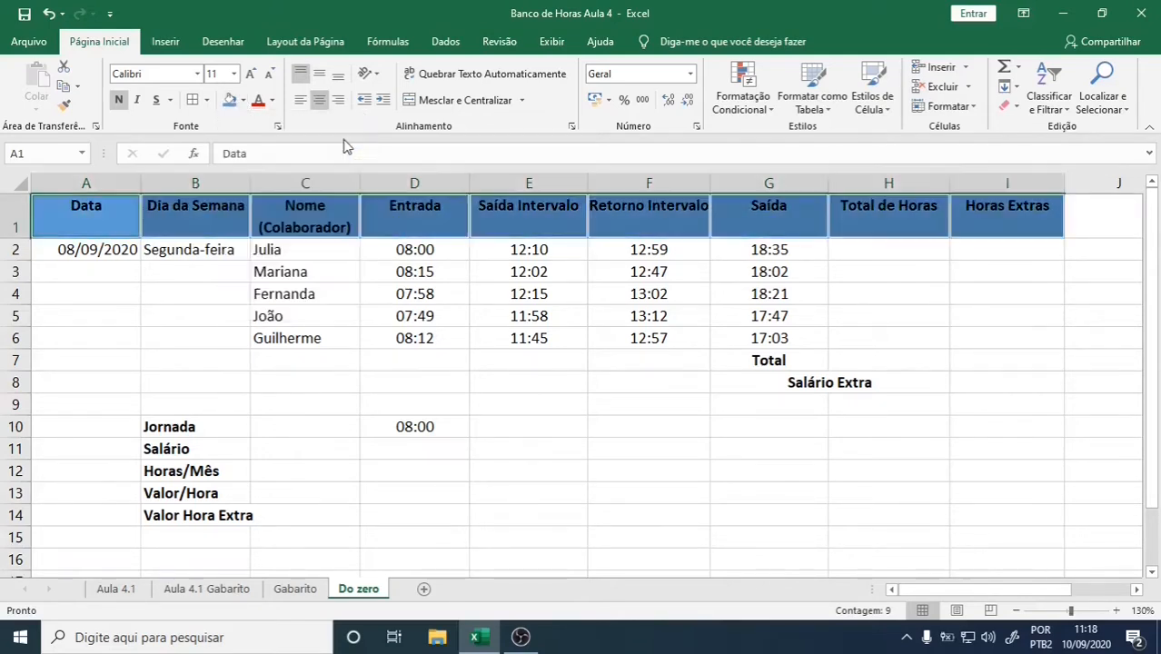
left_click(242, 101)
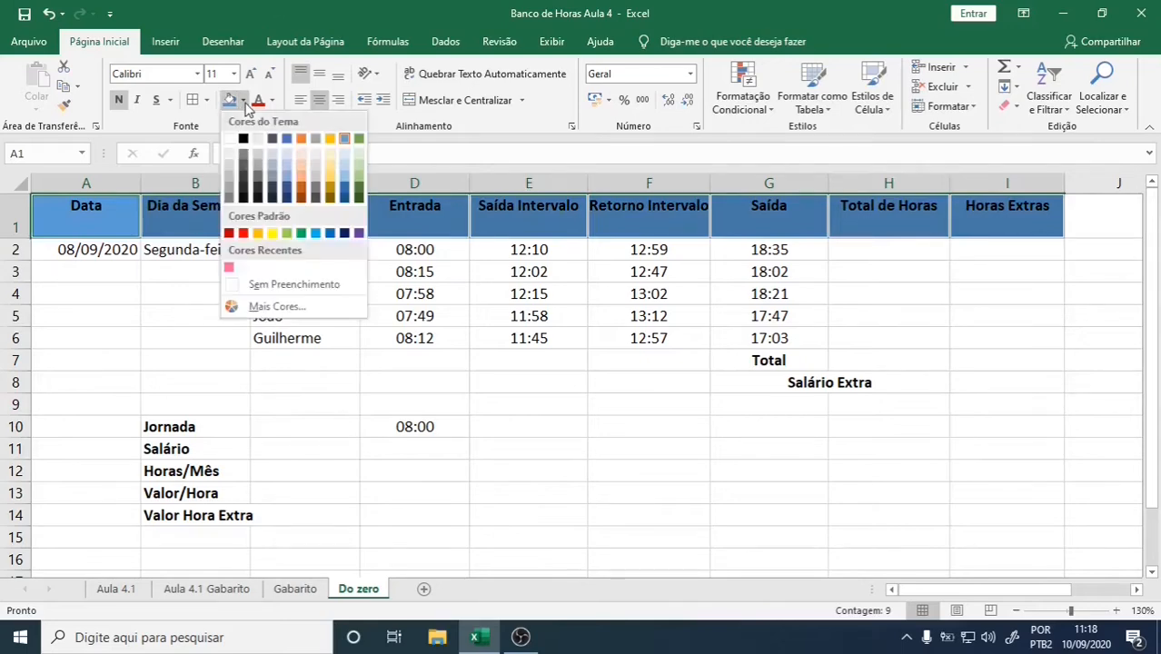
left_click(342, 167)
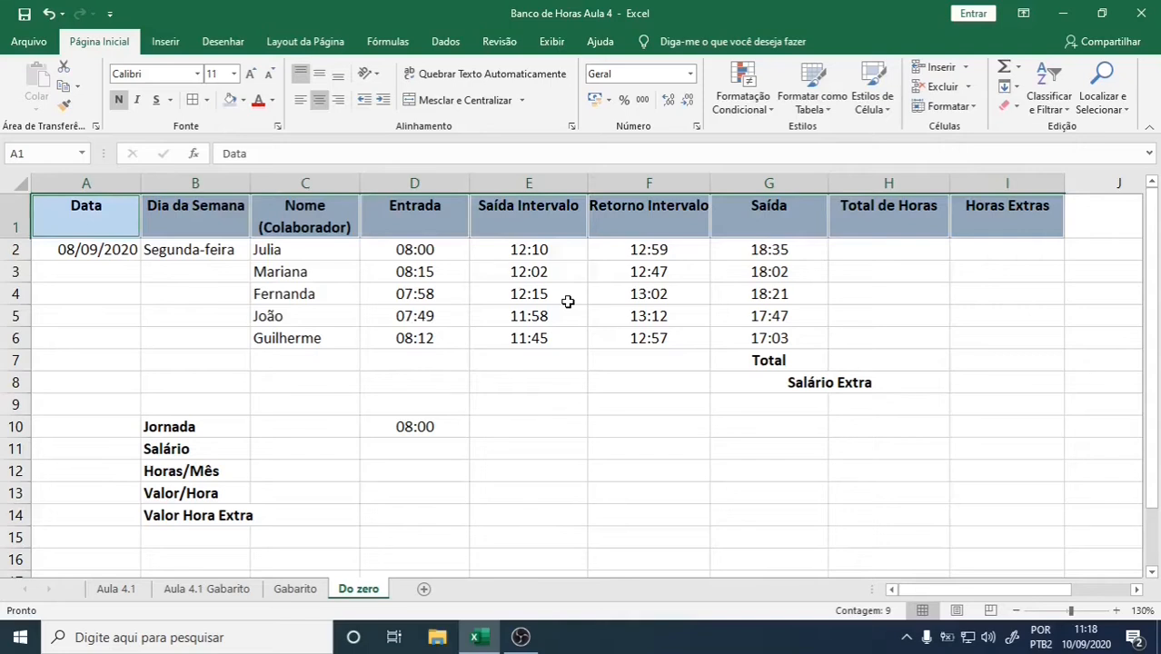
Fill A2:A6 with a daily date series from 08/09/2020 and B2:B6 with weekdays from Segunda-feira to Sexta-feira.
left_click(137, 257)
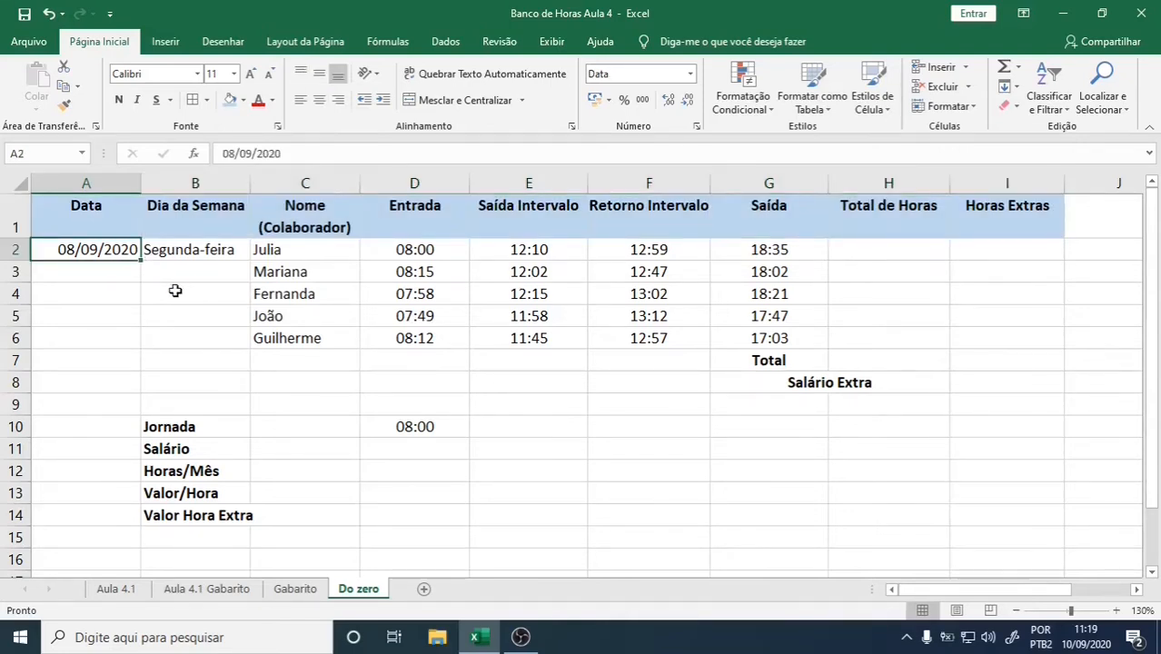
left_click_drag(141, 259, 132, 344)
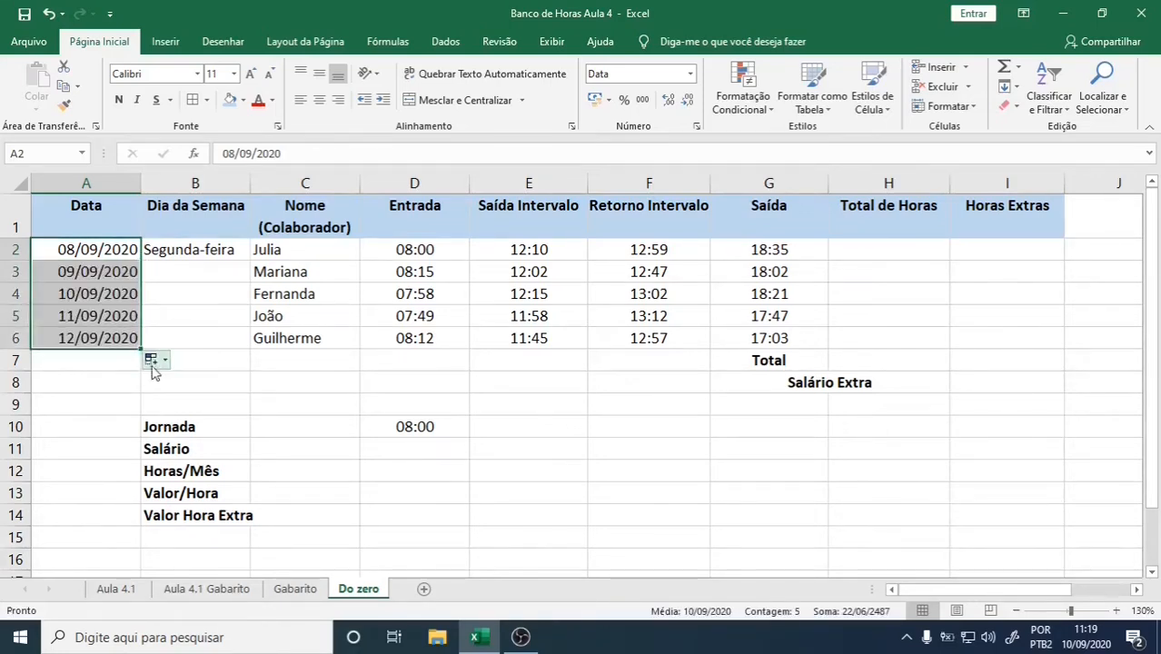
left_click(162, 361)
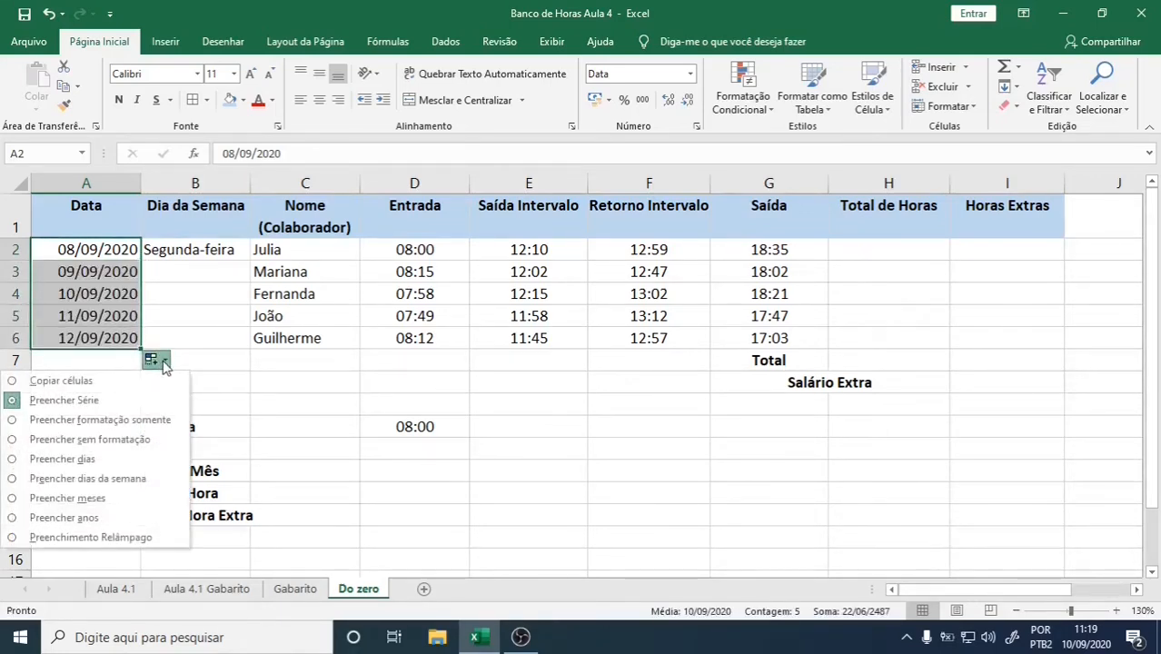
left_click(83, 400)
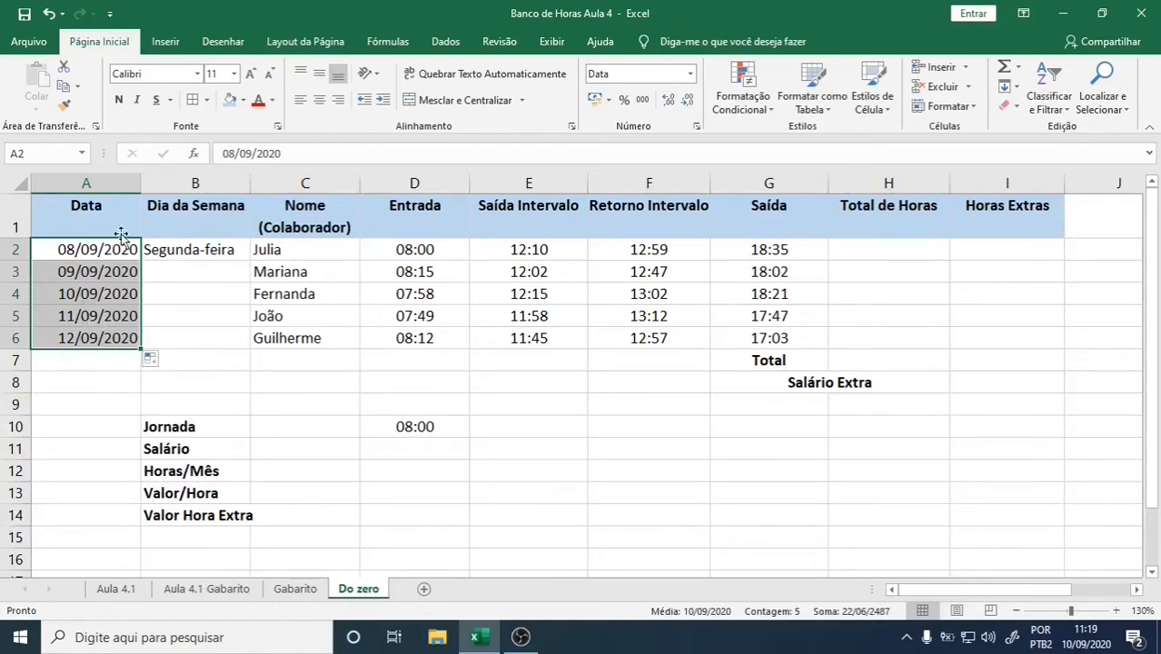
left_click(197, 251)
left_click_drag(251, 261, 257, 346)
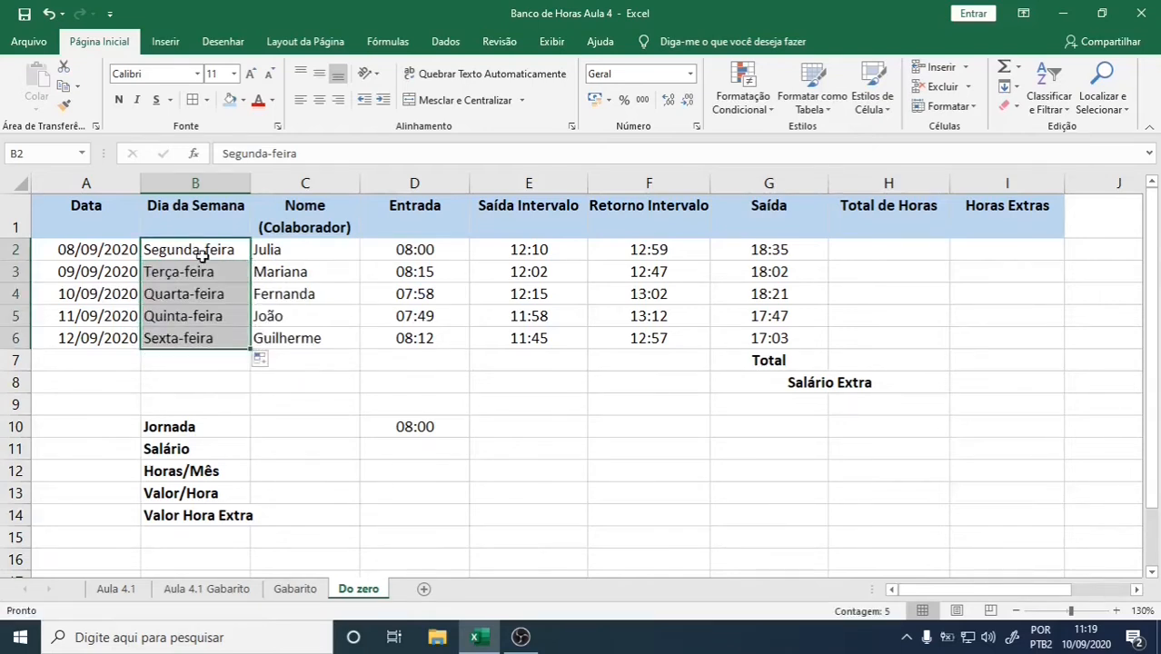
Try all borders on the range A1:I8 and undo them.
left_click_drag(70, 204, 987, 381)
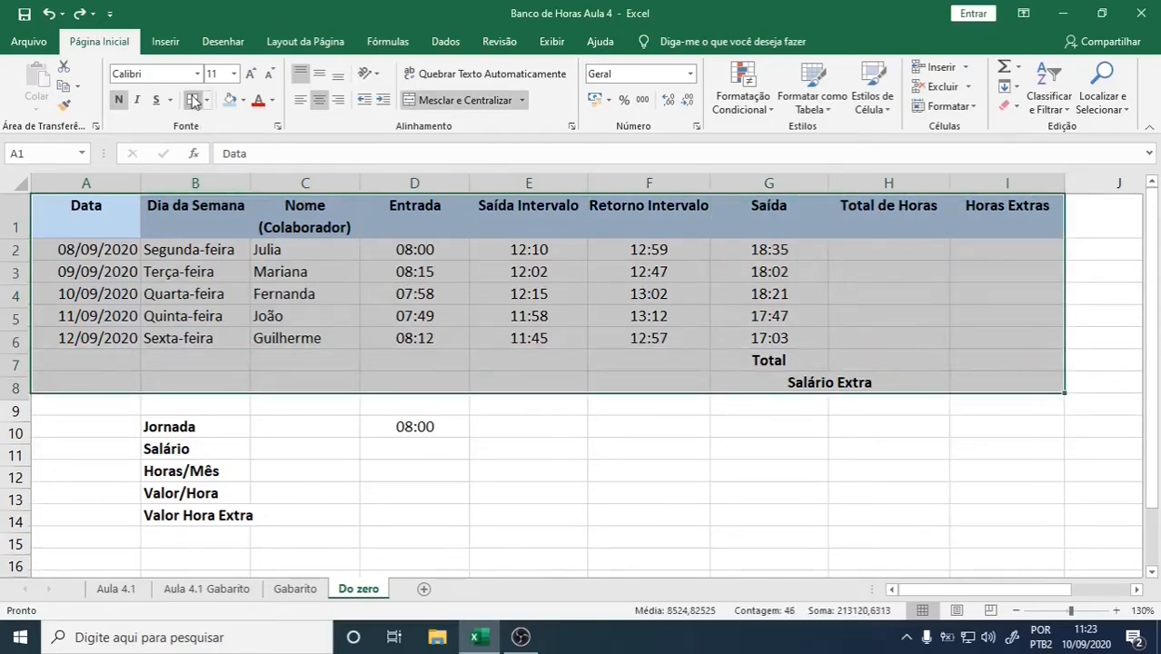
left_click(191, 100)
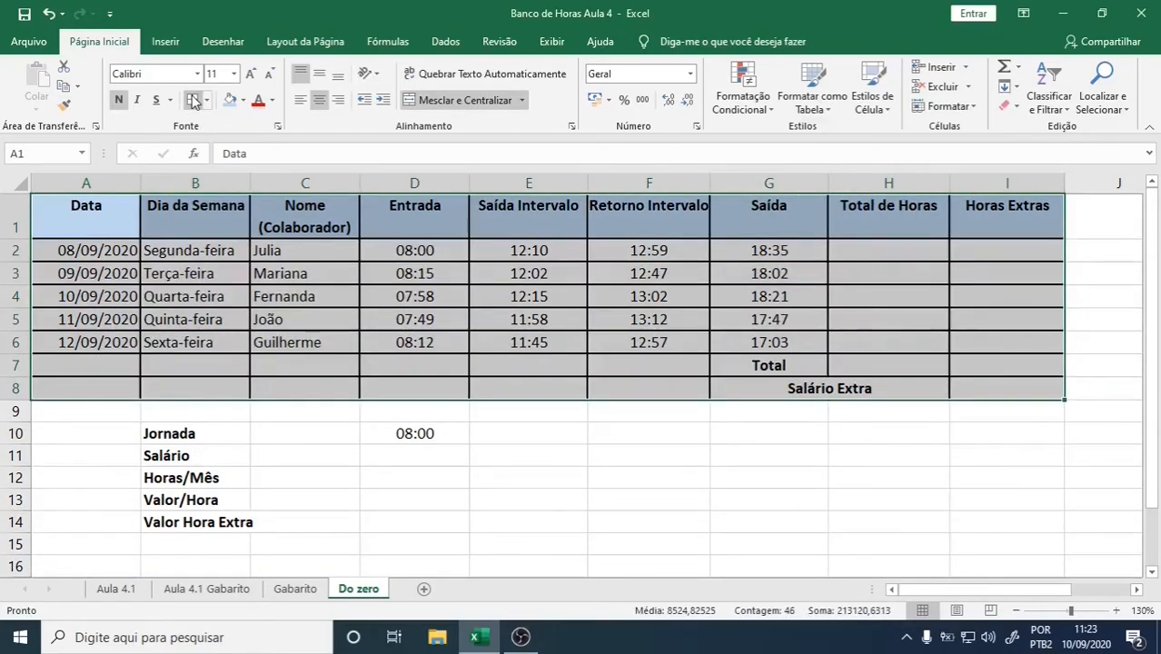
left_click(522, 487)
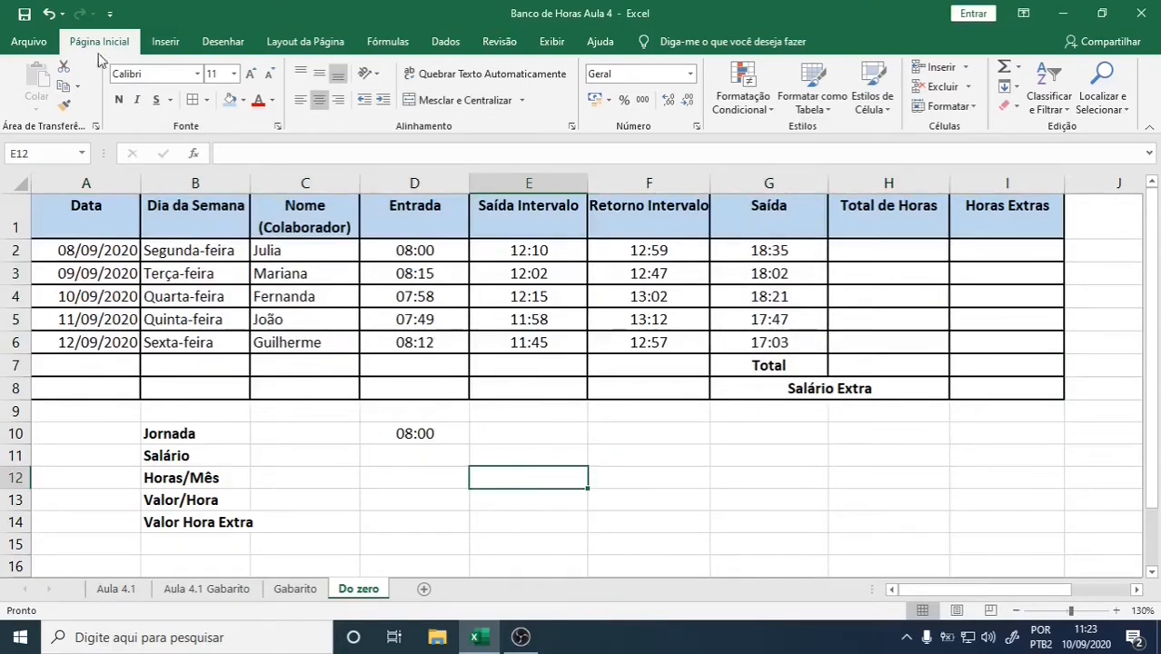
left_click(48, 14)
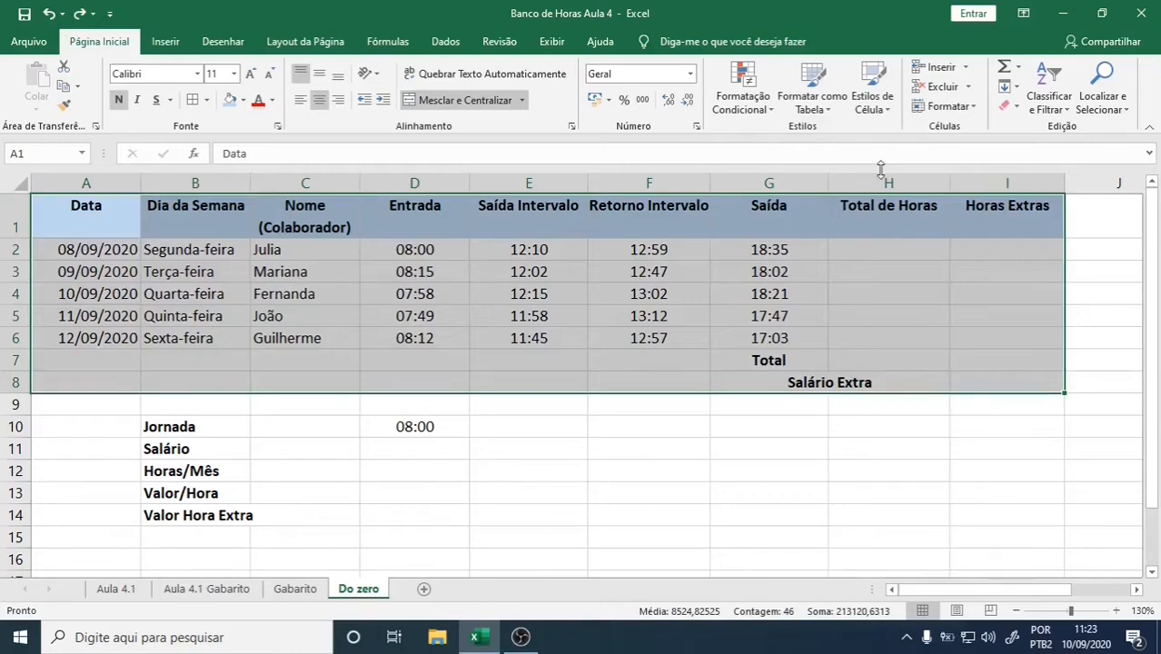
Try formatting A1:I8 as a table with a medium blue banded style, and undo the extra table attempted at F11.
left_click(827, 115)
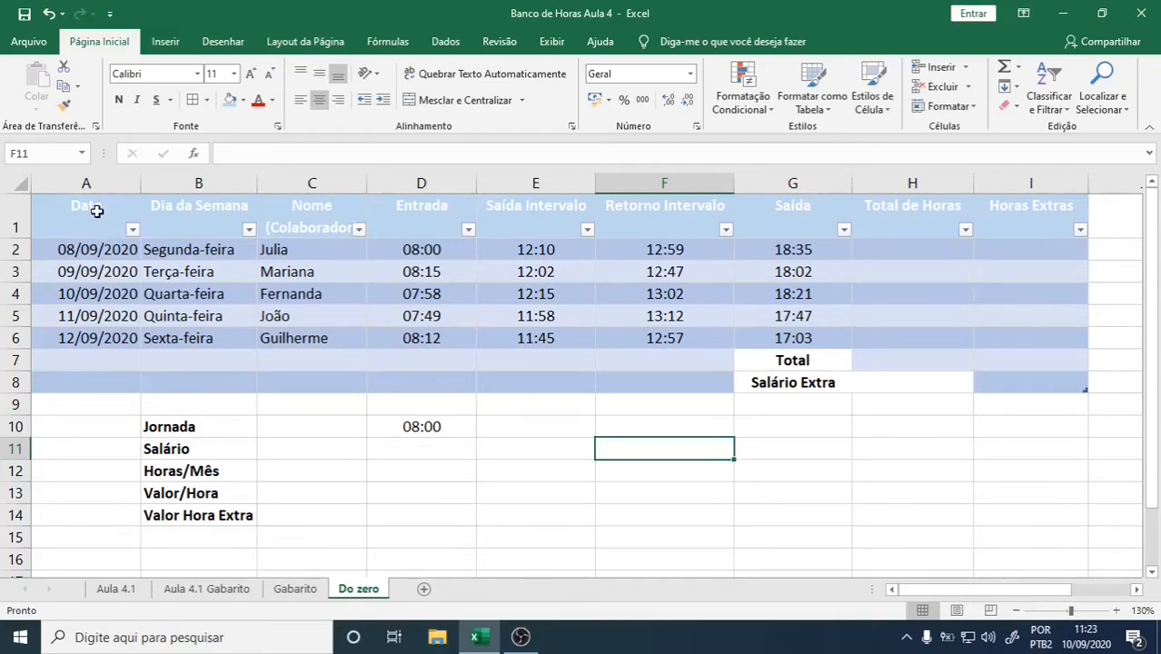
left_click(830, 112)
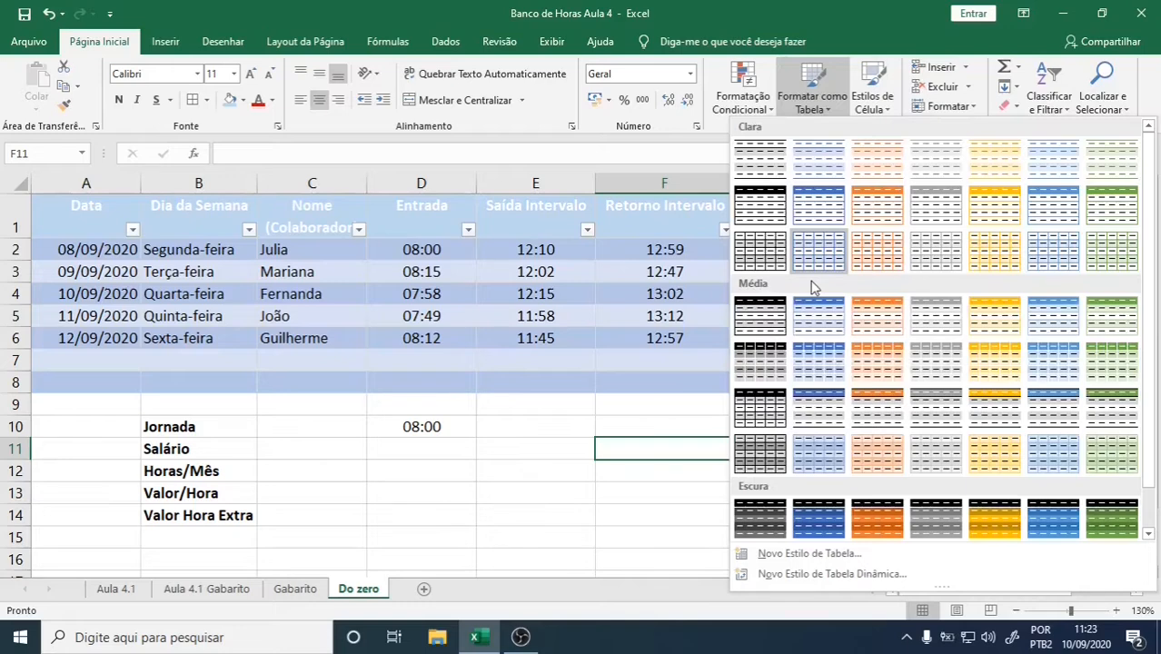
left_click(818, 310)
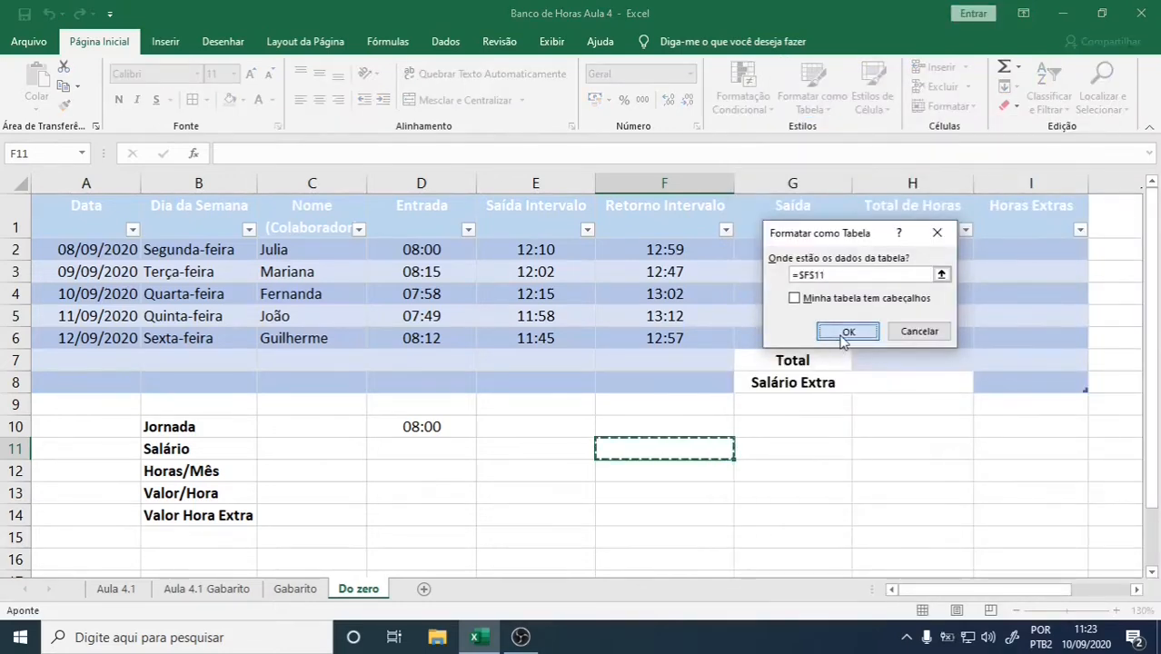
left_click(845, 332)
key("ctrl+z")
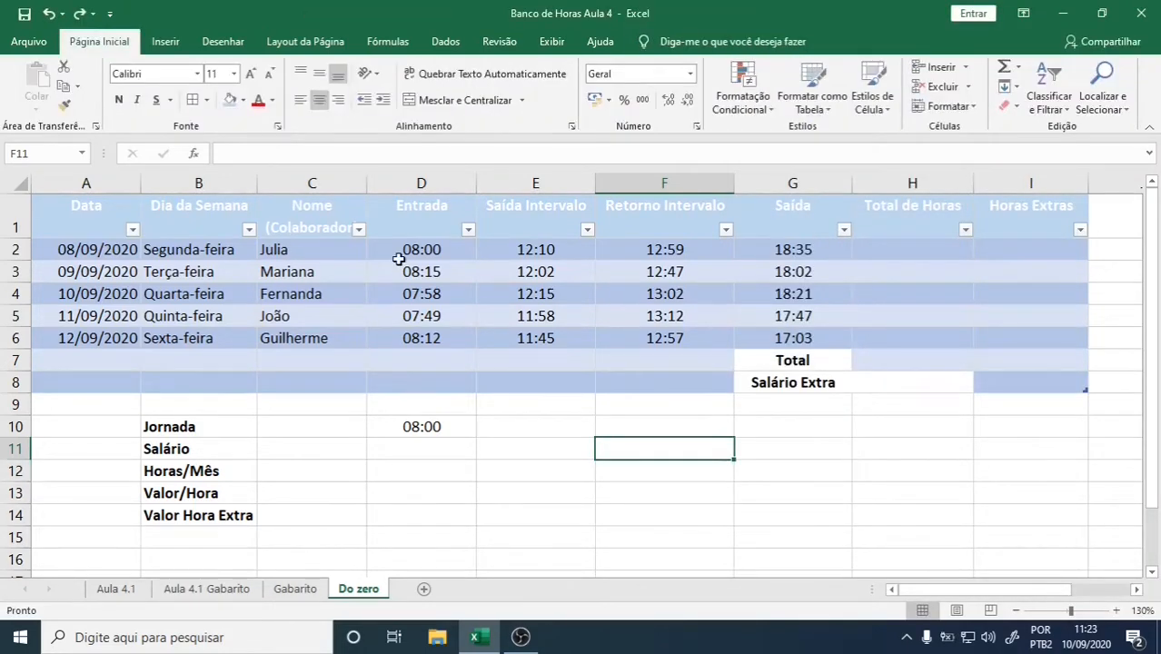
Try a light black-and-gray gridded style on the table in A1:I8.
left_click(110, 227)
left_click_drag(110, 227, 1015, 387)
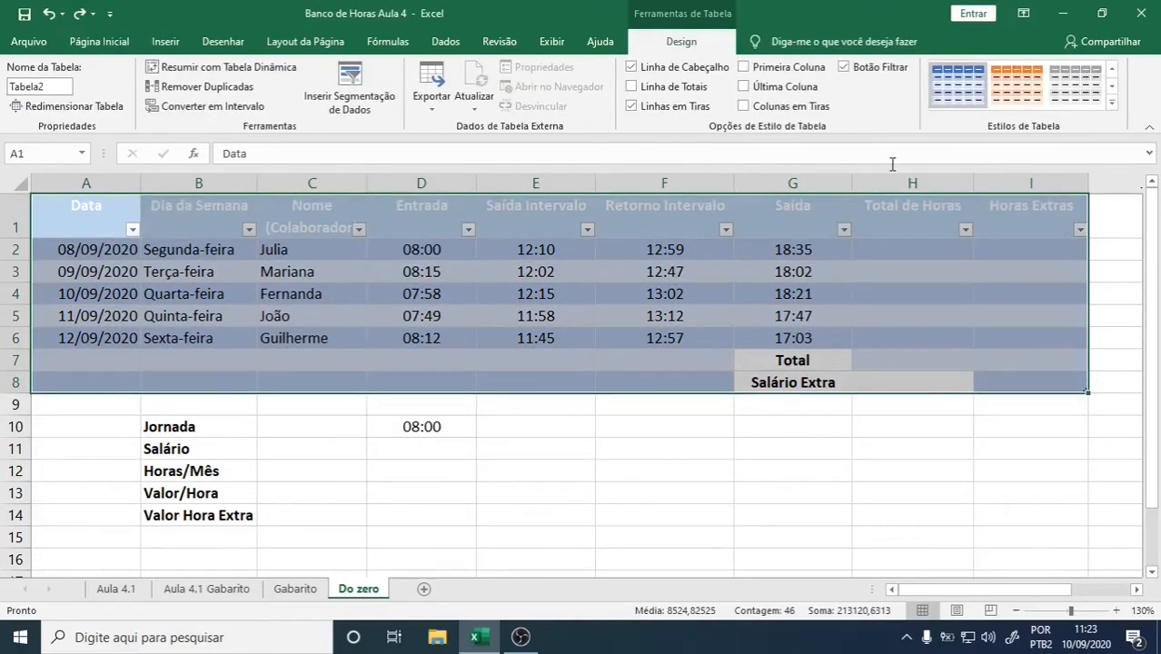
left_click(1112, 103)
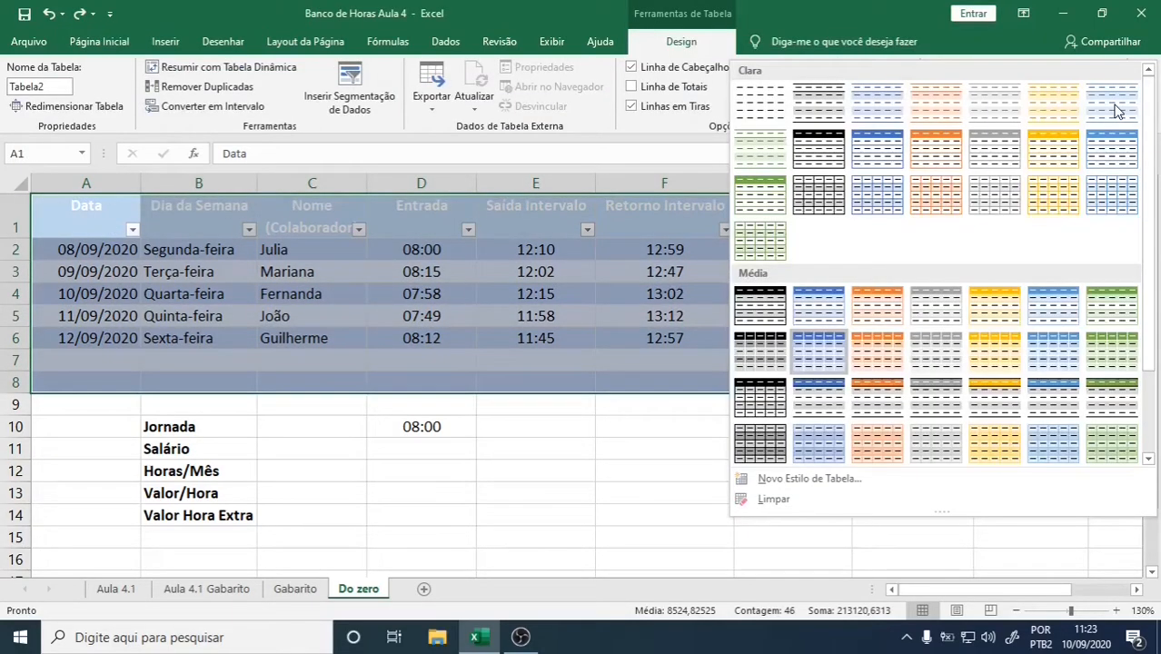
left_click(810, 202)
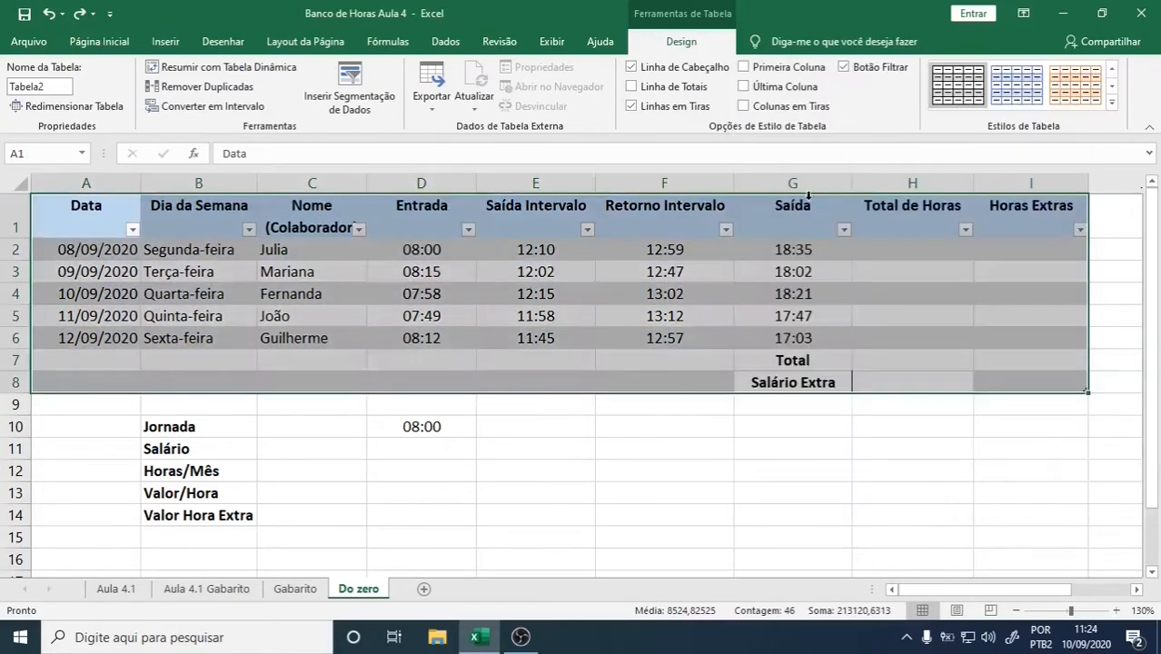
left_click(552, 425)
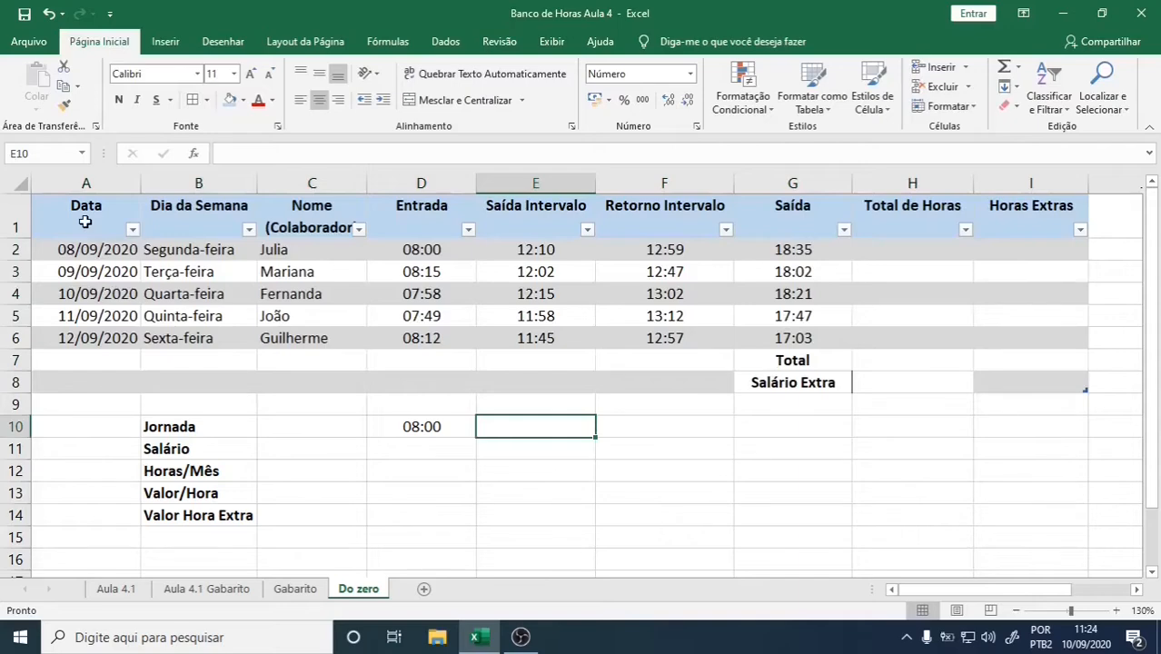
Try all borders on A1:H8, and undo the borders, the table style and the table formatting.
left_click_drag(84, 221, 945, 382)
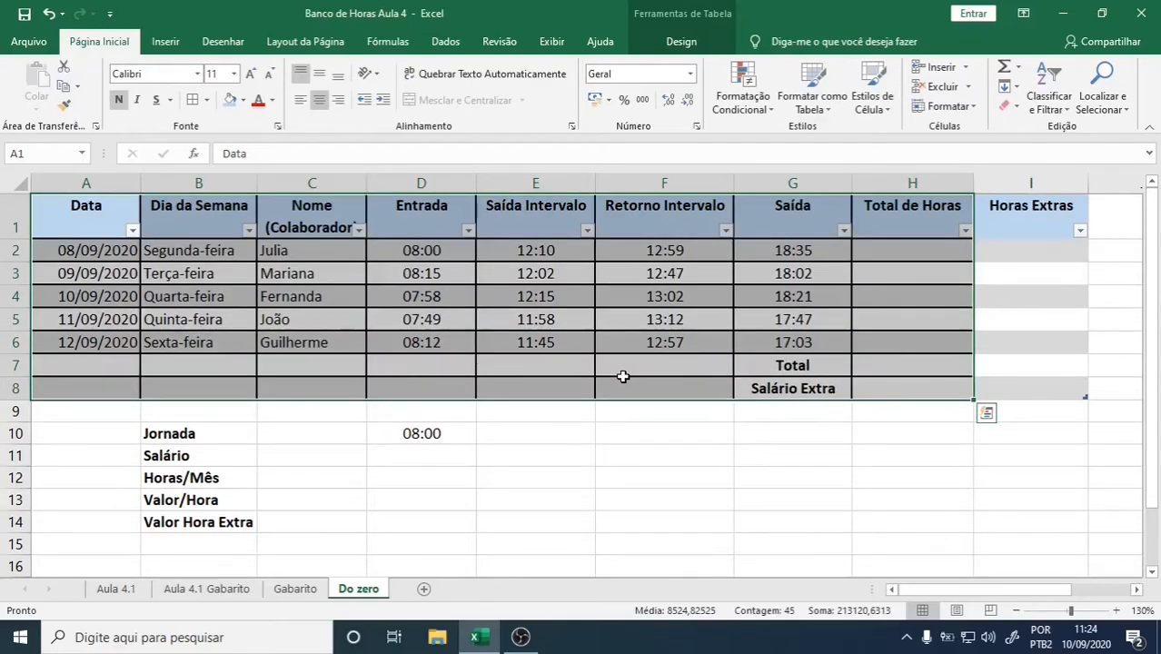
left_click(636, 409)
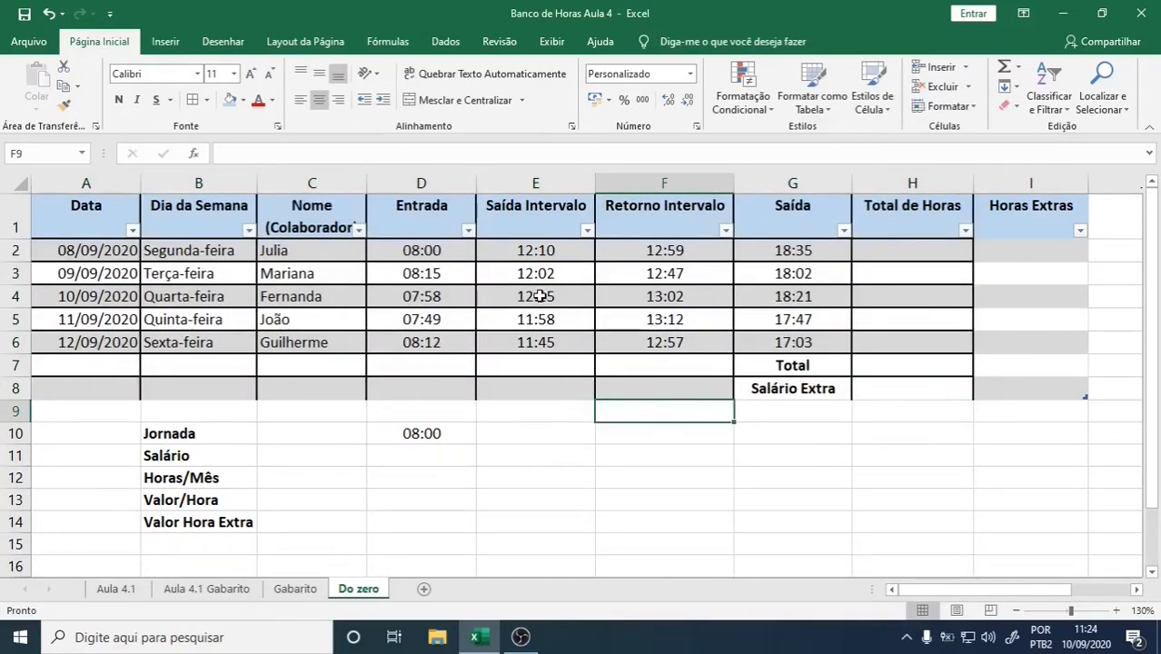
left_click(50, 15)
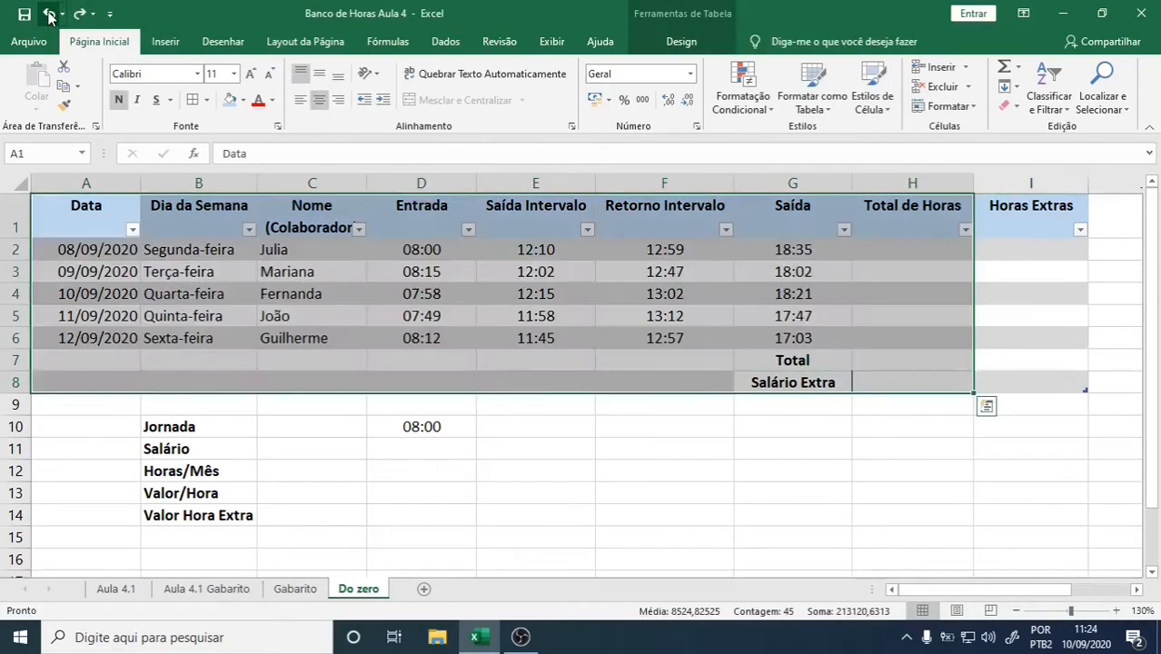
left_click(50, 15)
left_click(50, 15)
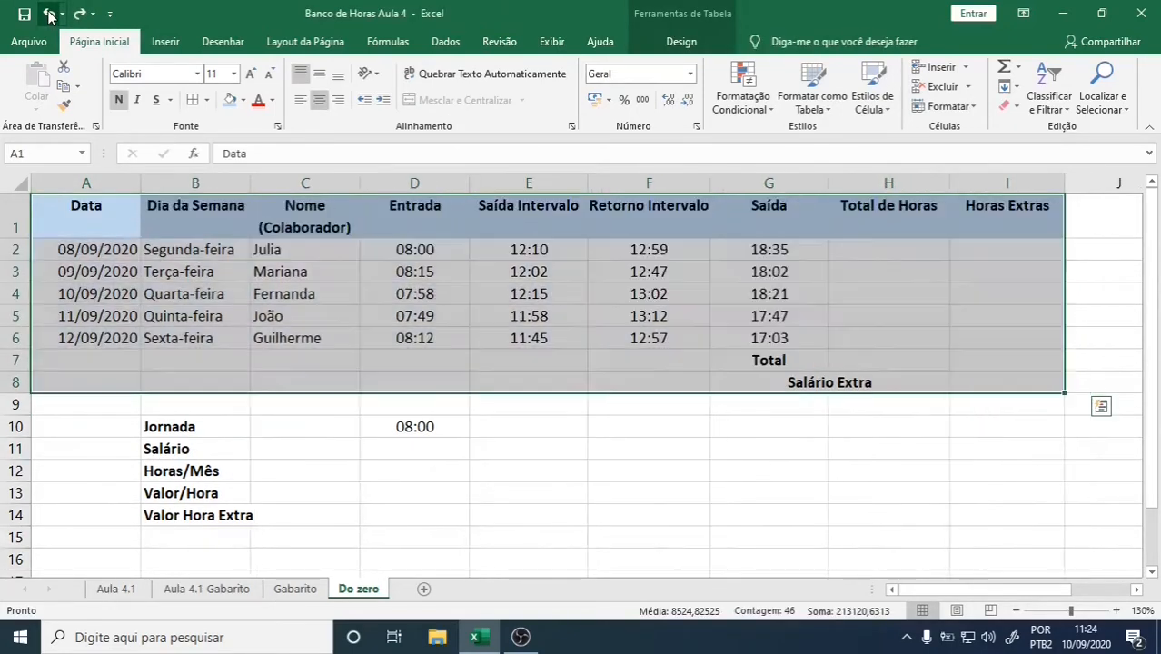
Apply all borders to the time sheet range A1:I6 and to the Total and Salário Extra cells G7:I8.
left_click(91, 229)
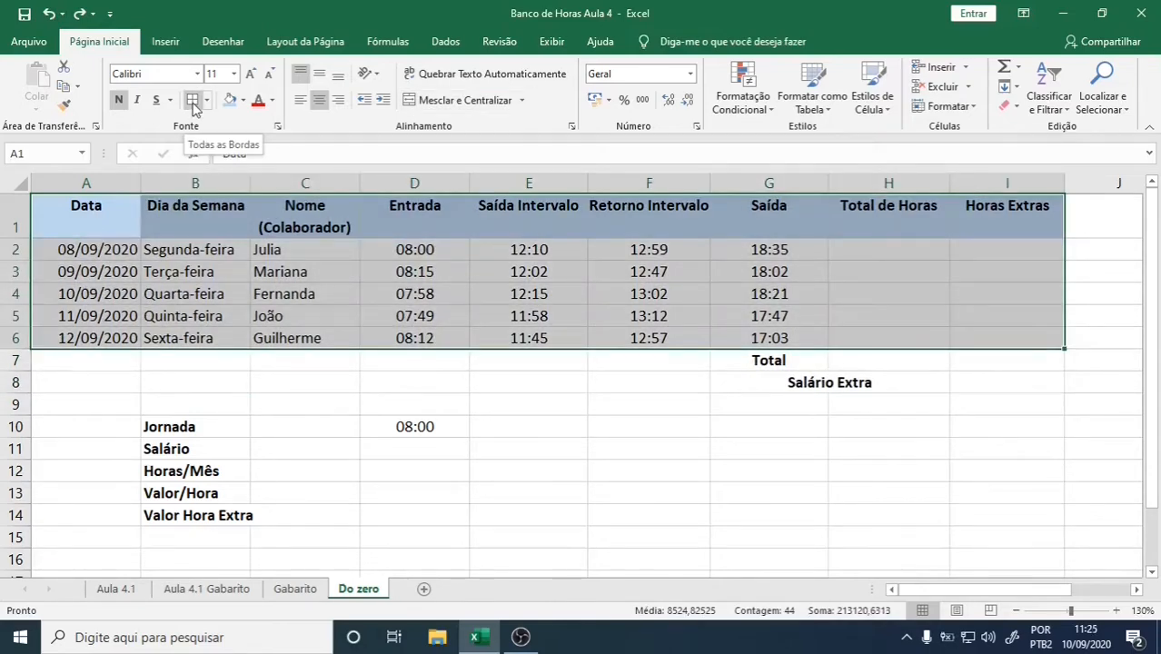
left_click(193, 104)
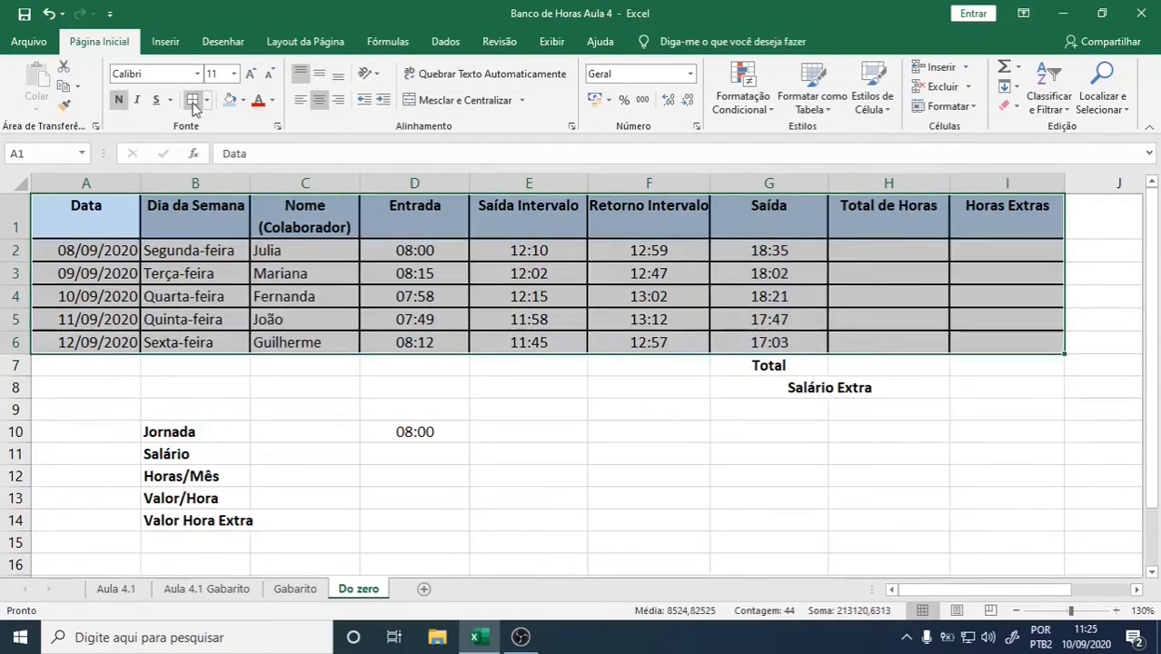
left_click_drag(758, 365, 993, 386)
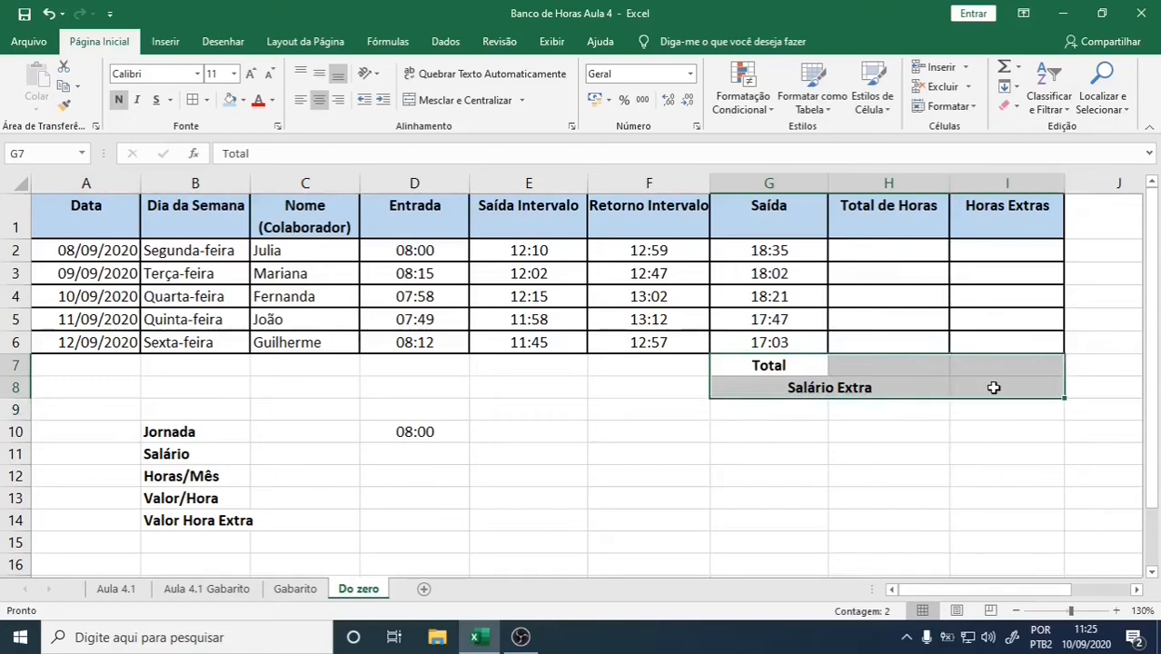
left_click(193, 101)
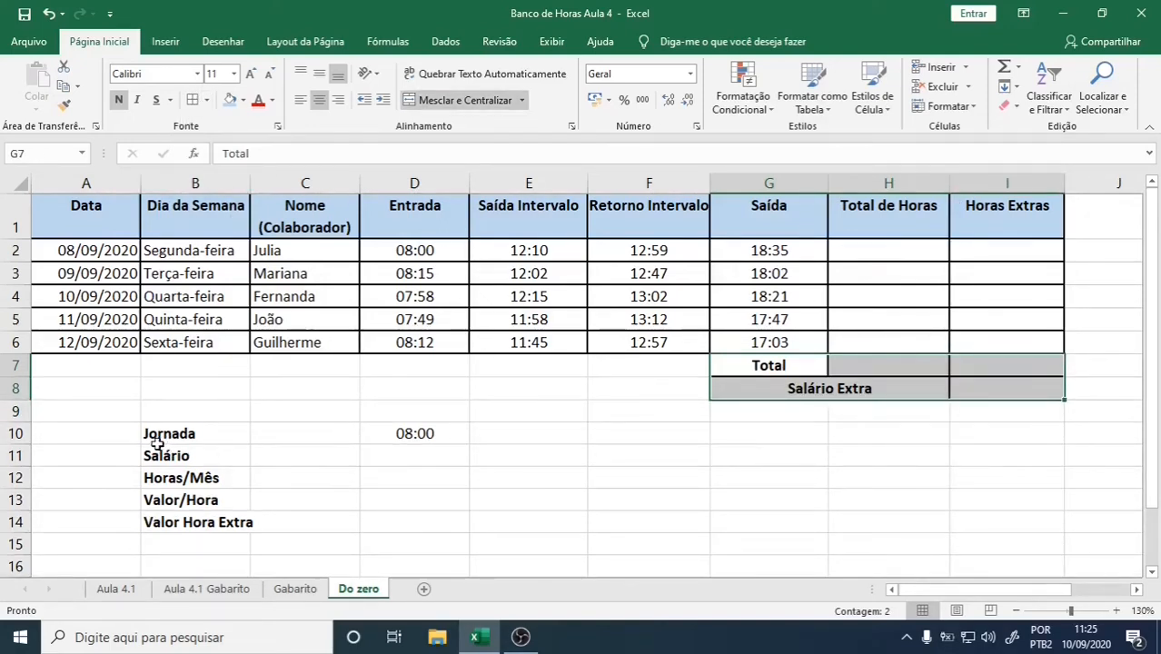
Apply all borders to the parameter block B10:D14 and hide the sheet's gridlines.
left_click_drag(155, 433, 405, 525)
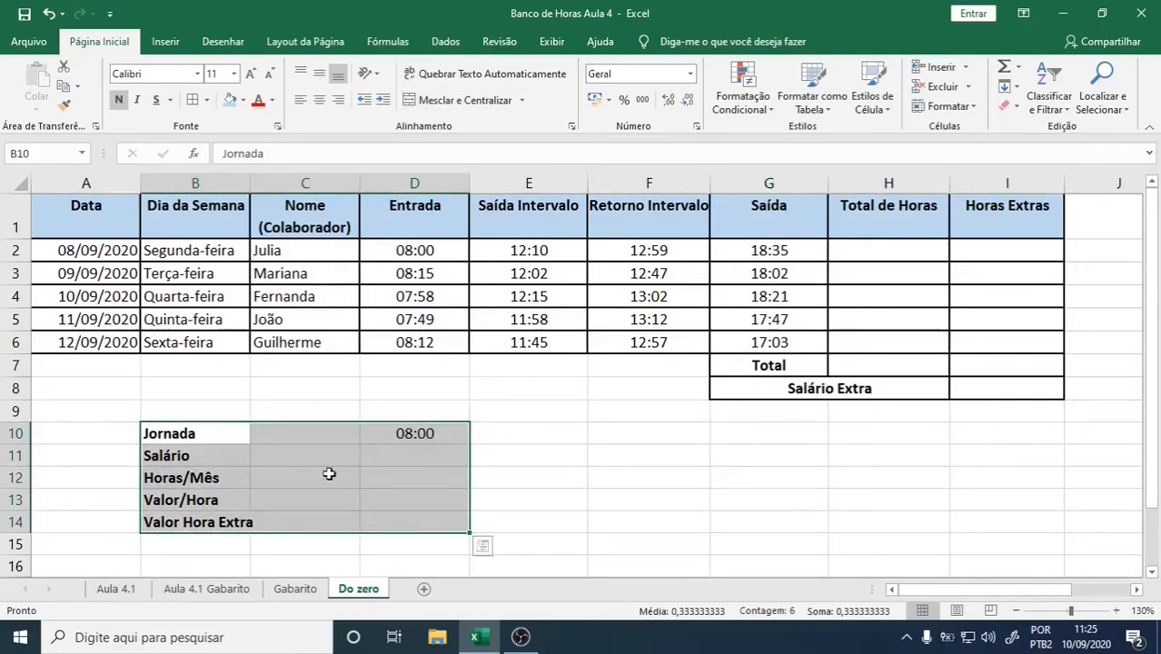
left_click(193, 100)
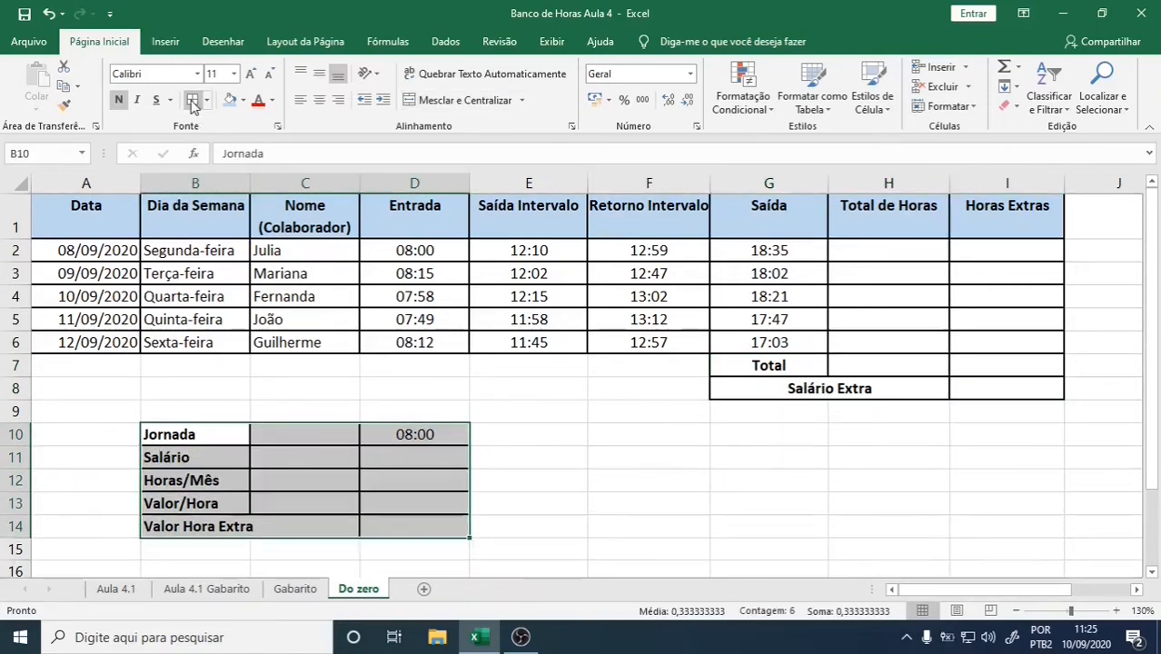
left_click(318, 42)
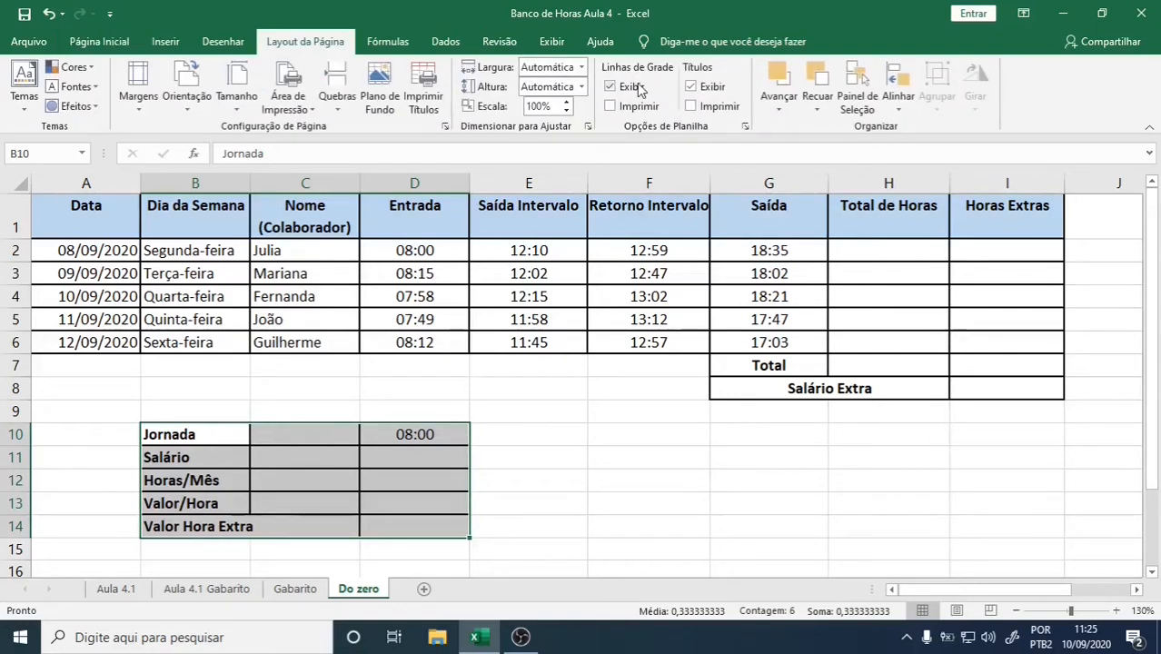
left_click(609, 87)
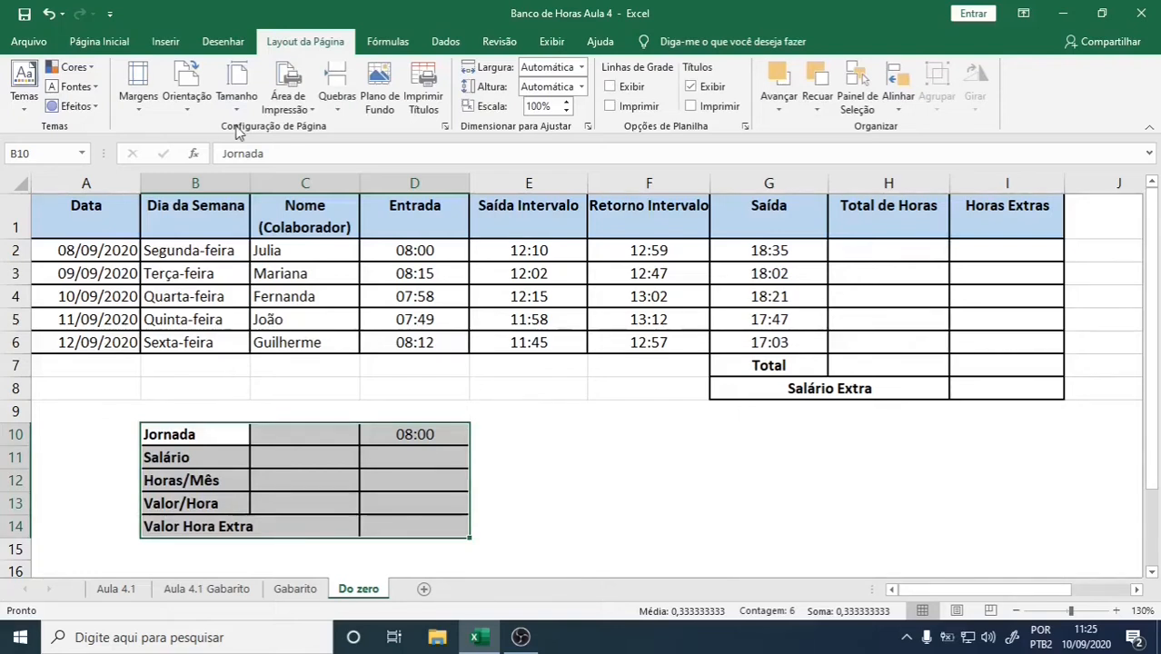
Select the empty range A7:F8 and toggle the gridlines on and off again.
left_click_drag(88, 365, 643, 385)
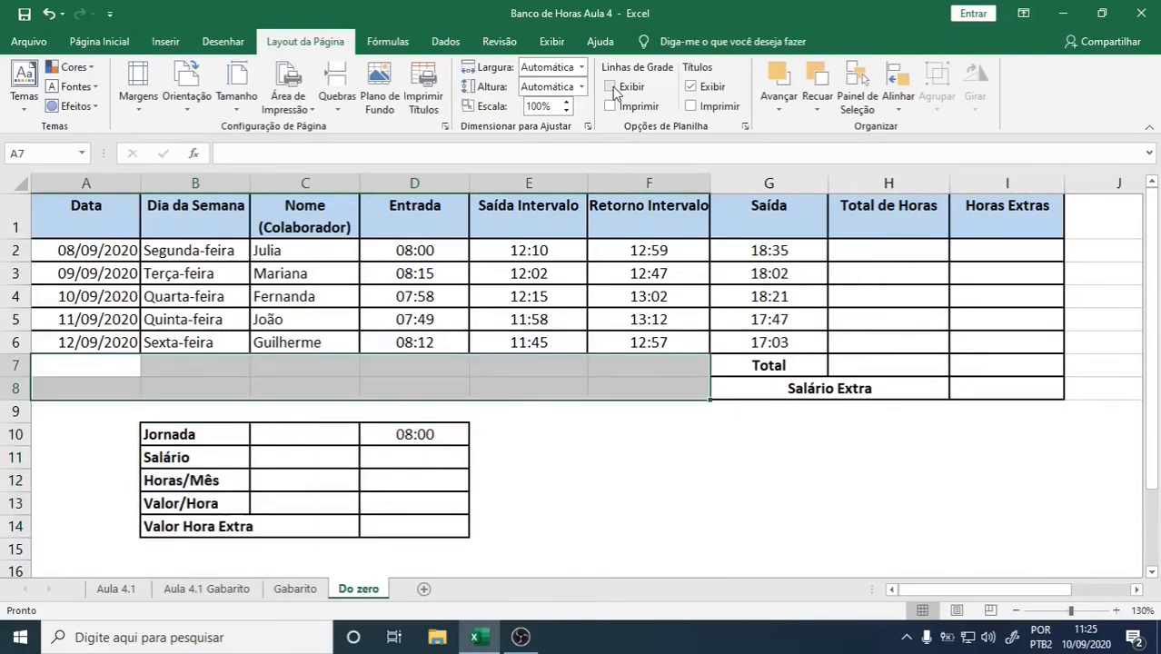
left_click(610, 88)
left_click(610, 89)
left_click(575, 441)
left_click(692, 502)
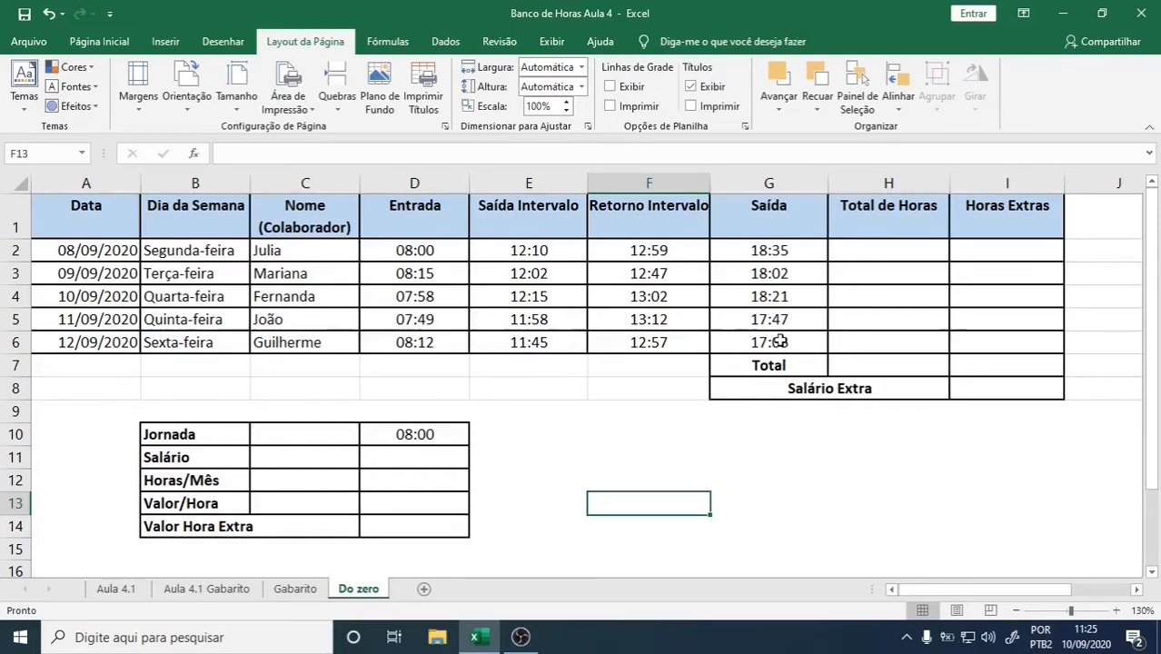
left_click(863, 248)
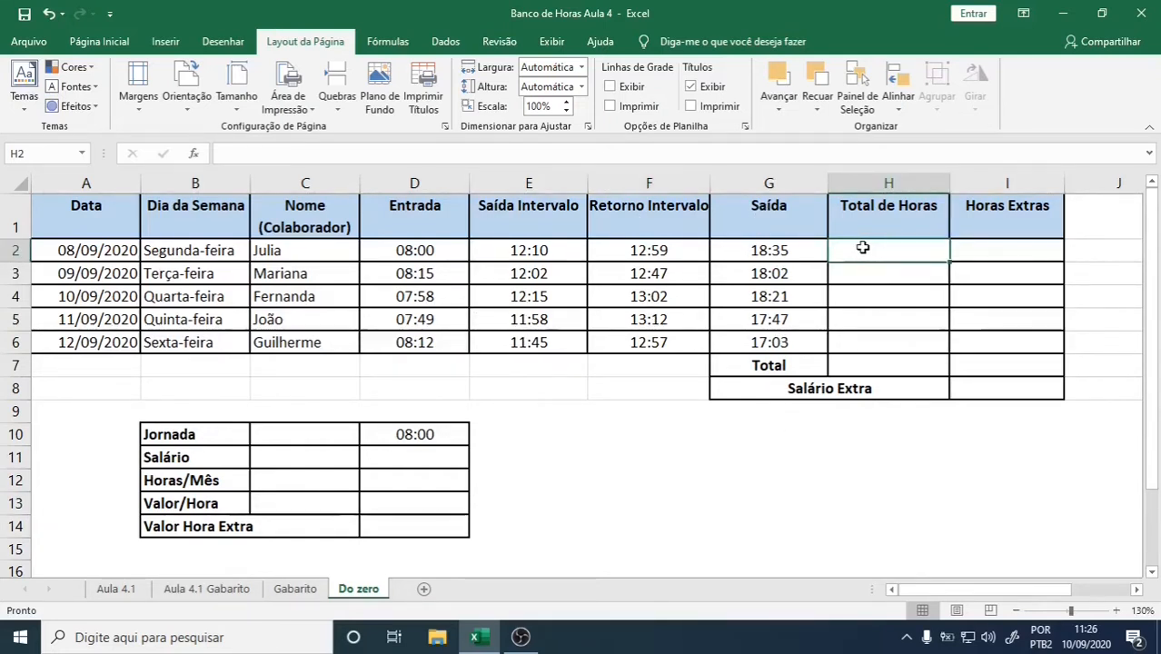
key("Up")
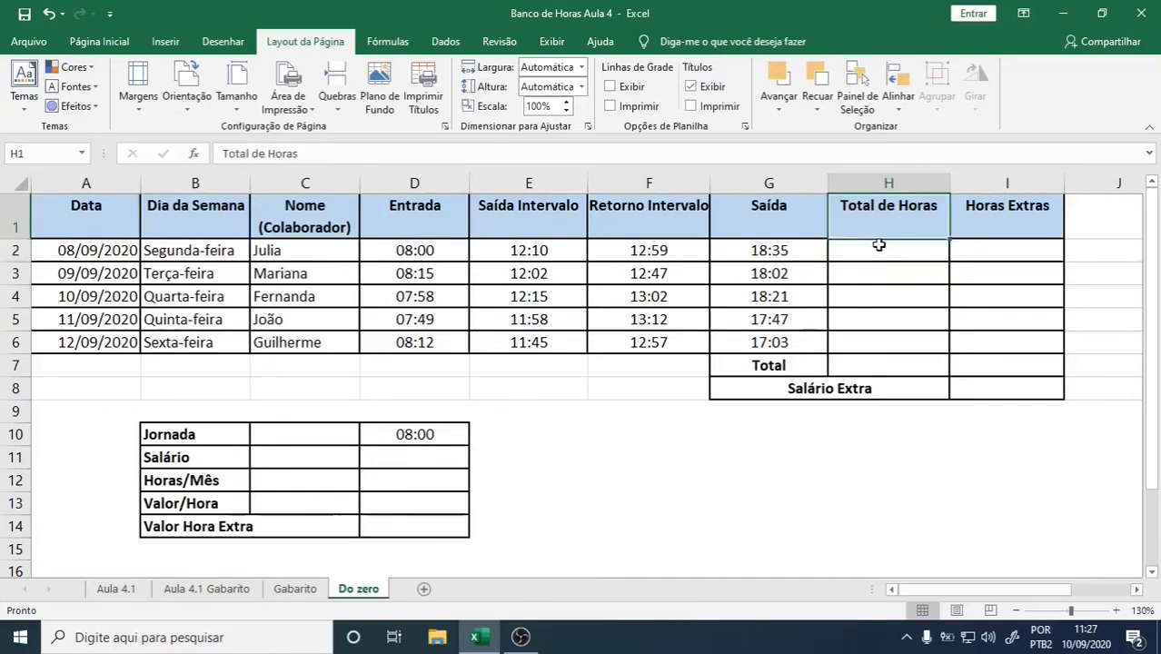
left_click(897, 245)
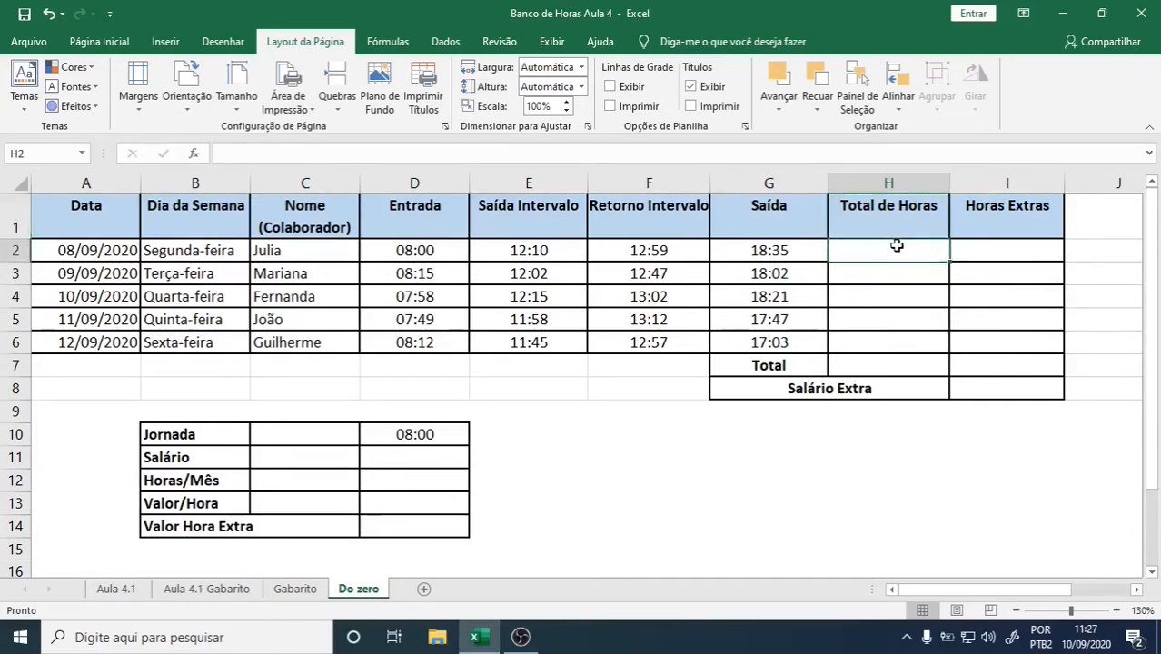
Hide the Data and Dia da Semana columns (A and B) and zoom the sheet to 140%.
left_click(87, 183)
right_click(87, 183)
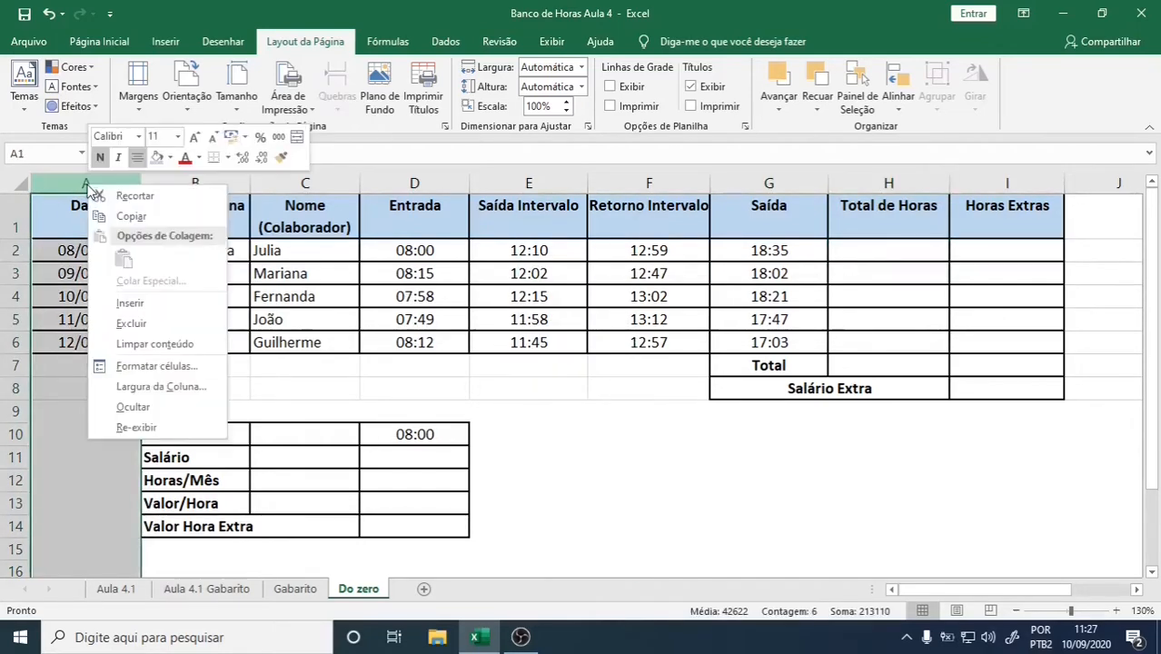
left_click(130, 407)
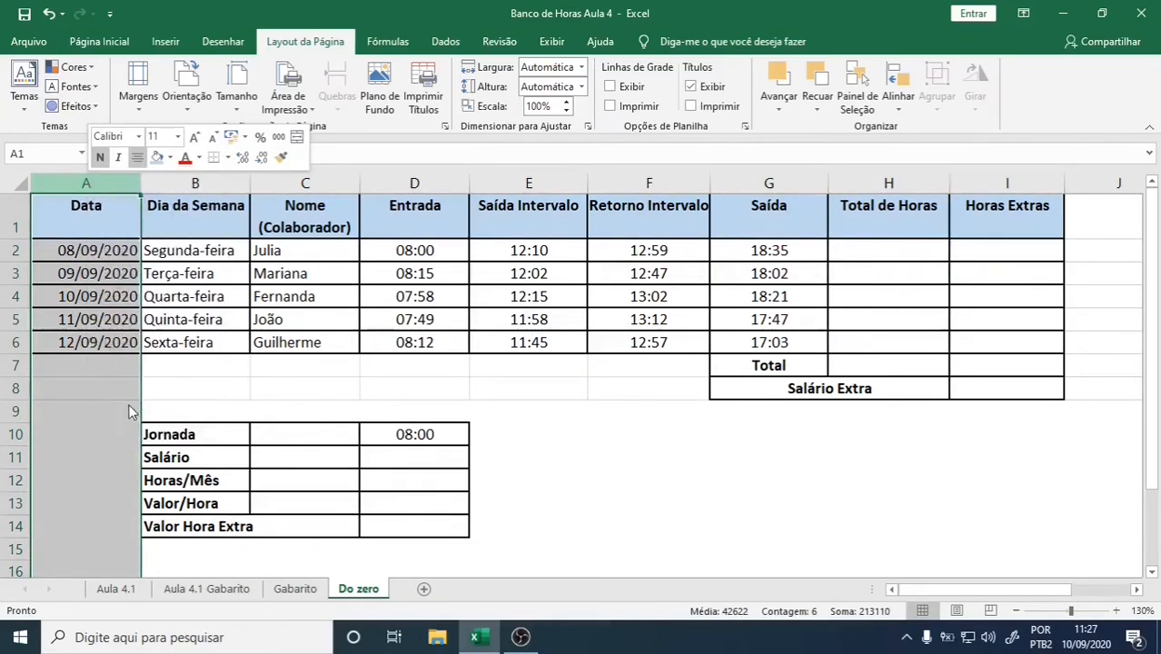
left_click(1117, 610)
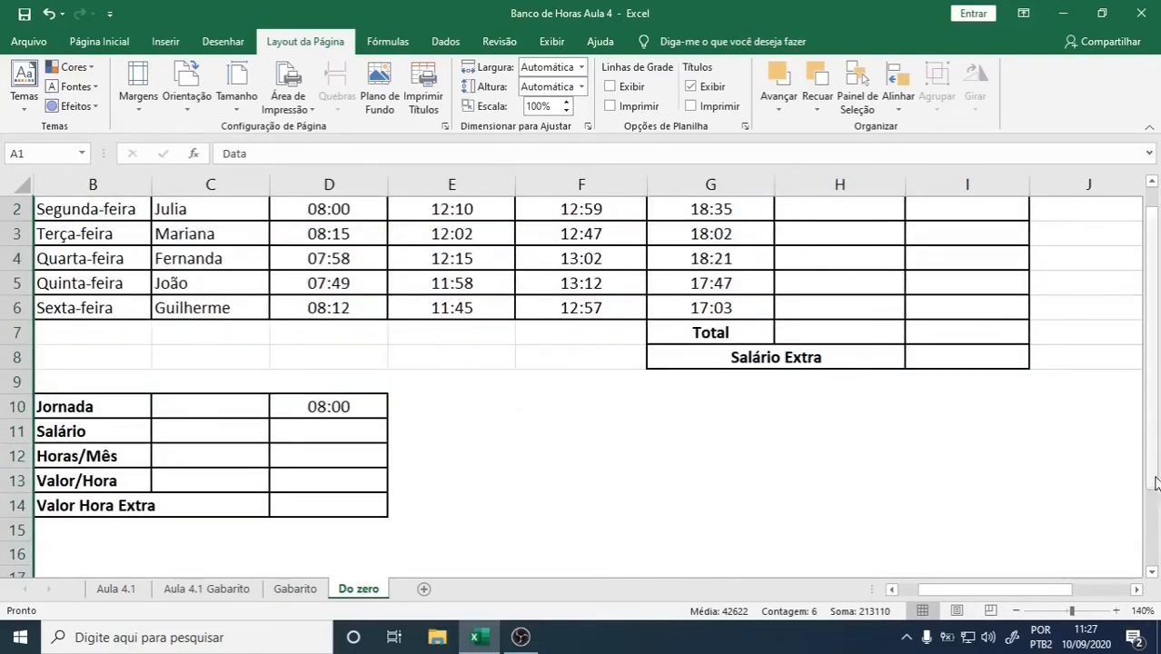
left_click_drag(1150, 436, 1147, 361)
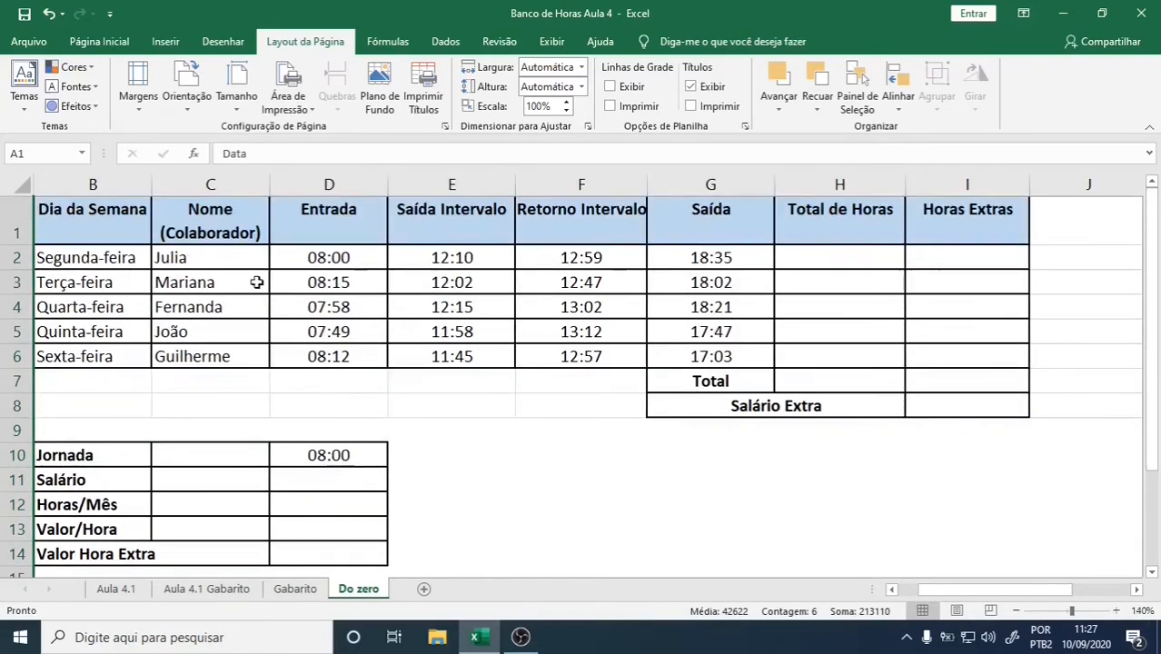
left_click(93, 186)
right_click(95, 189)
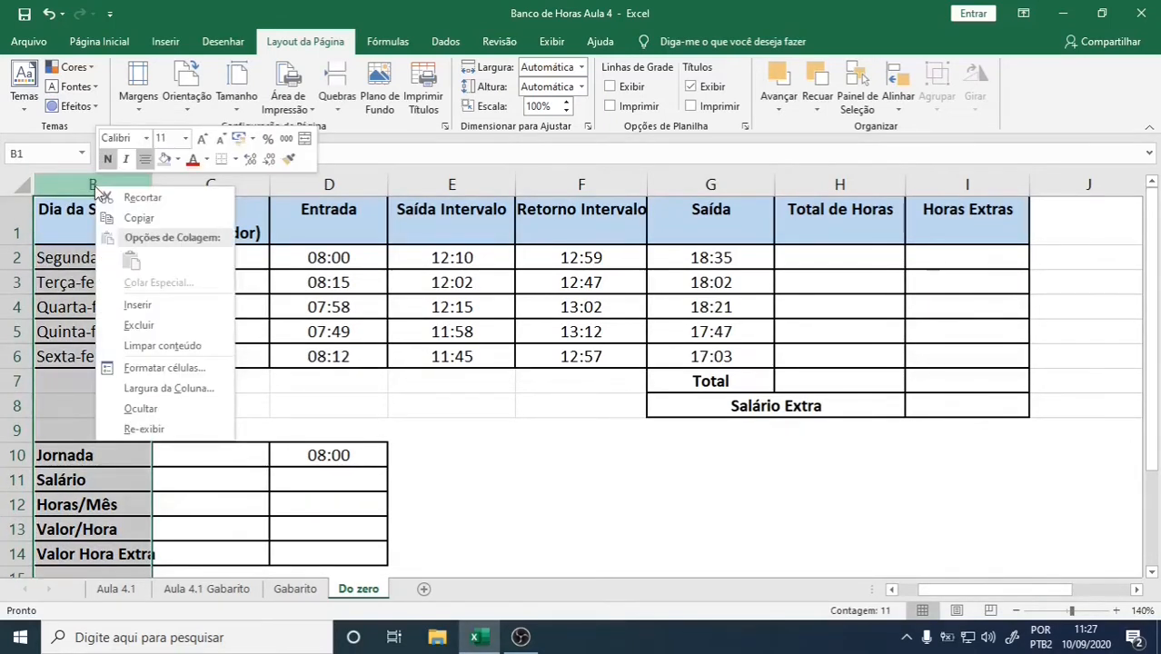
left_click(140, 408)
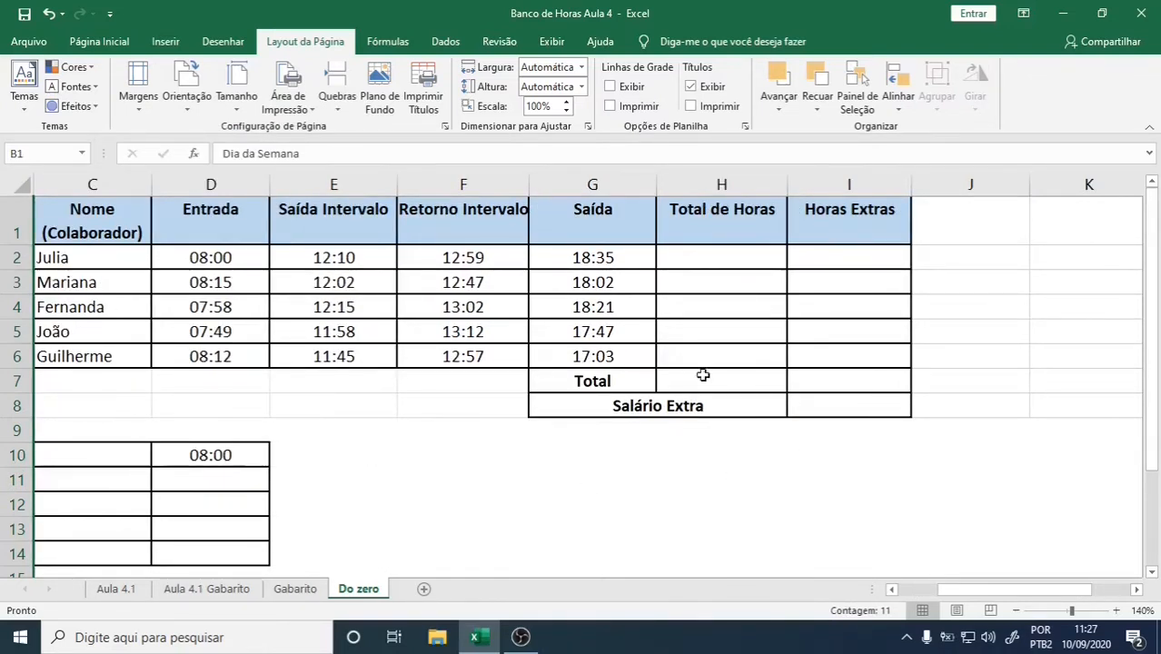
Enter the formula =G2-D2-(F2-E2) in Total de Horas cell H2.
left_click(683, 259)
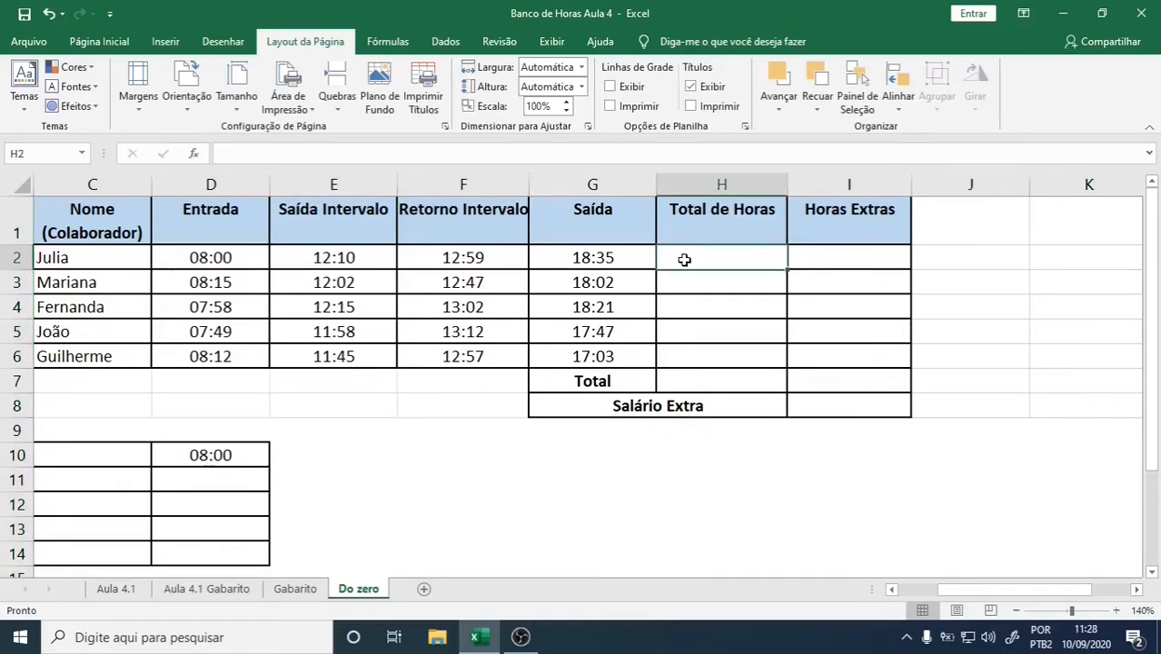
type("=")
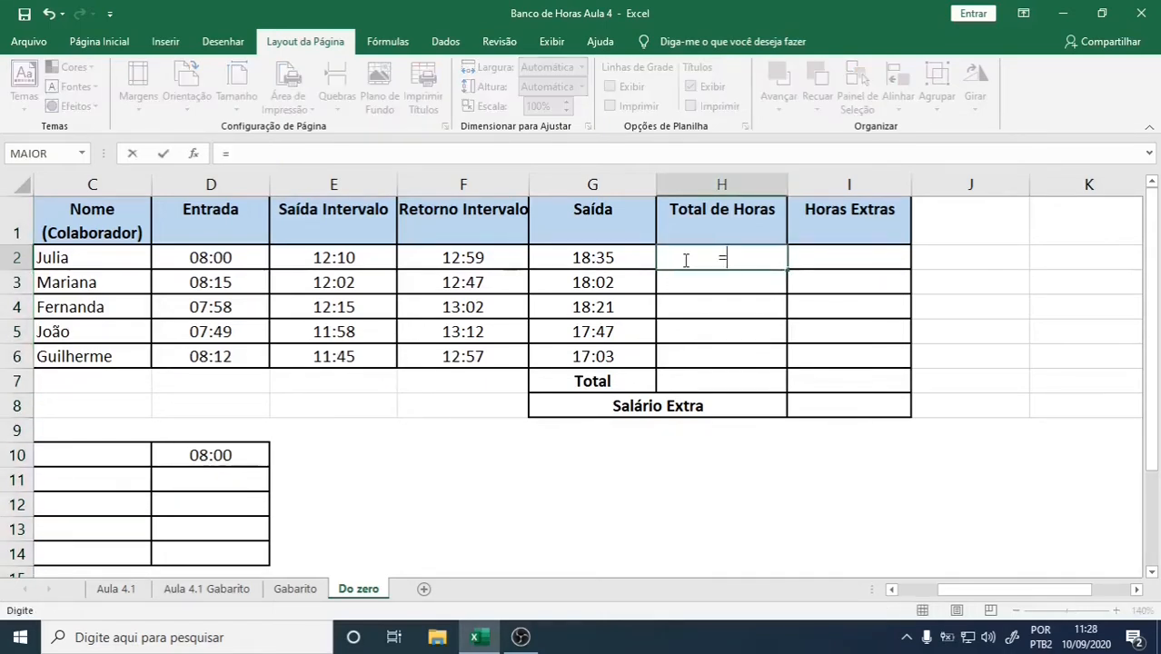
left_click(592, 255)
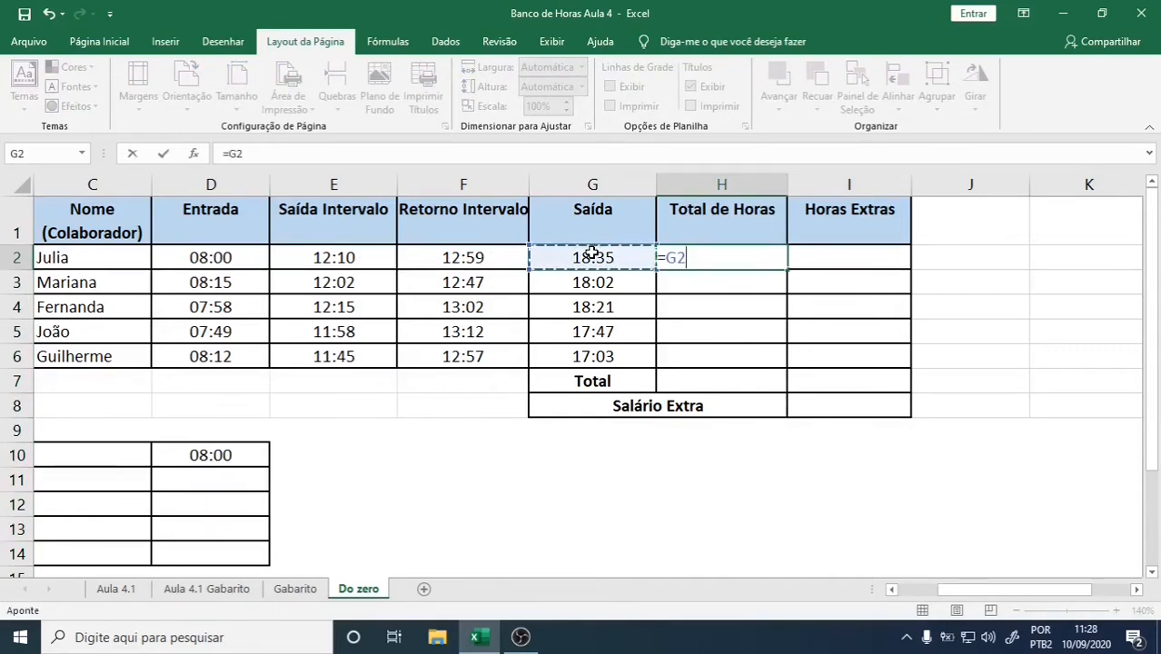
type("-")
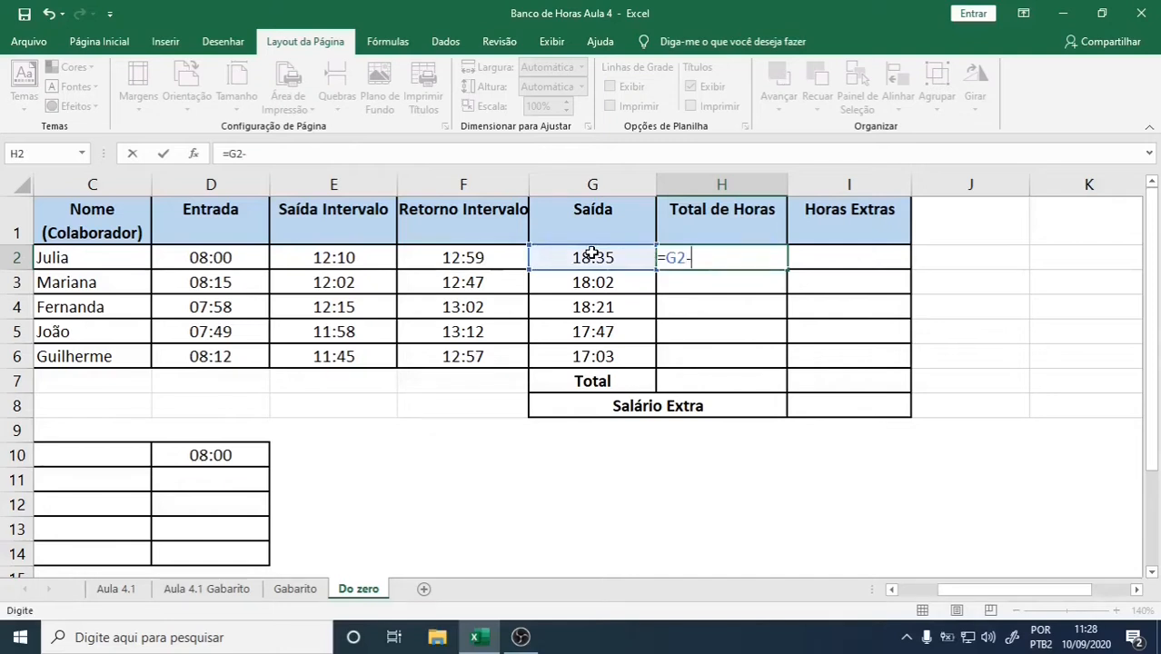
left_click(225, 258)
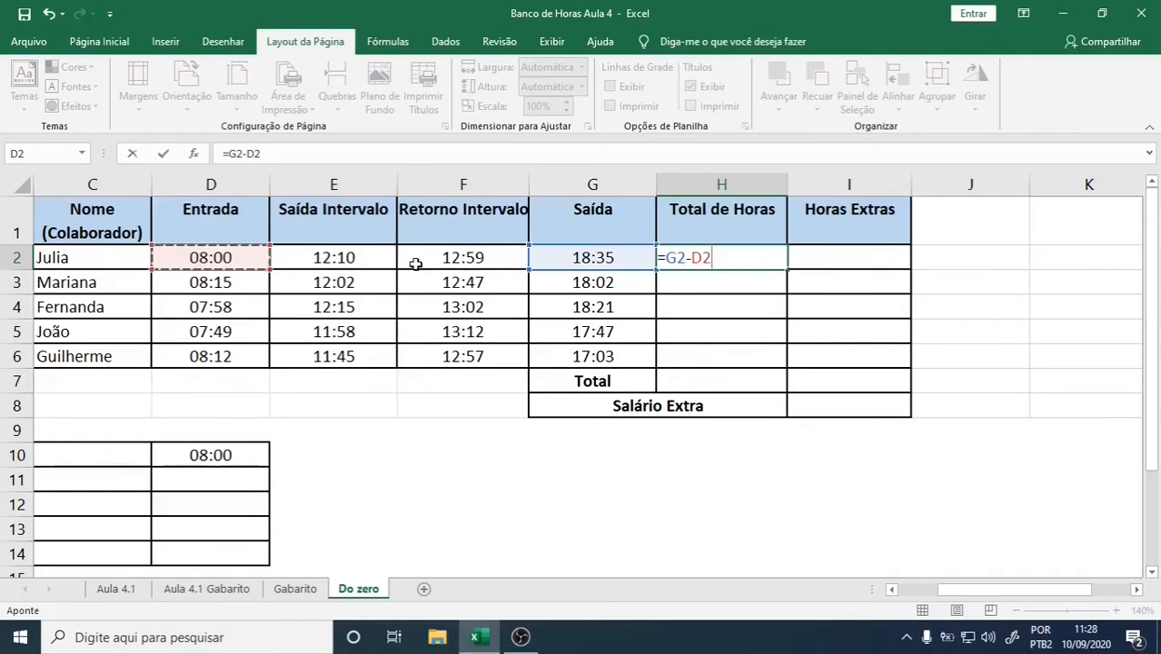
type("-")
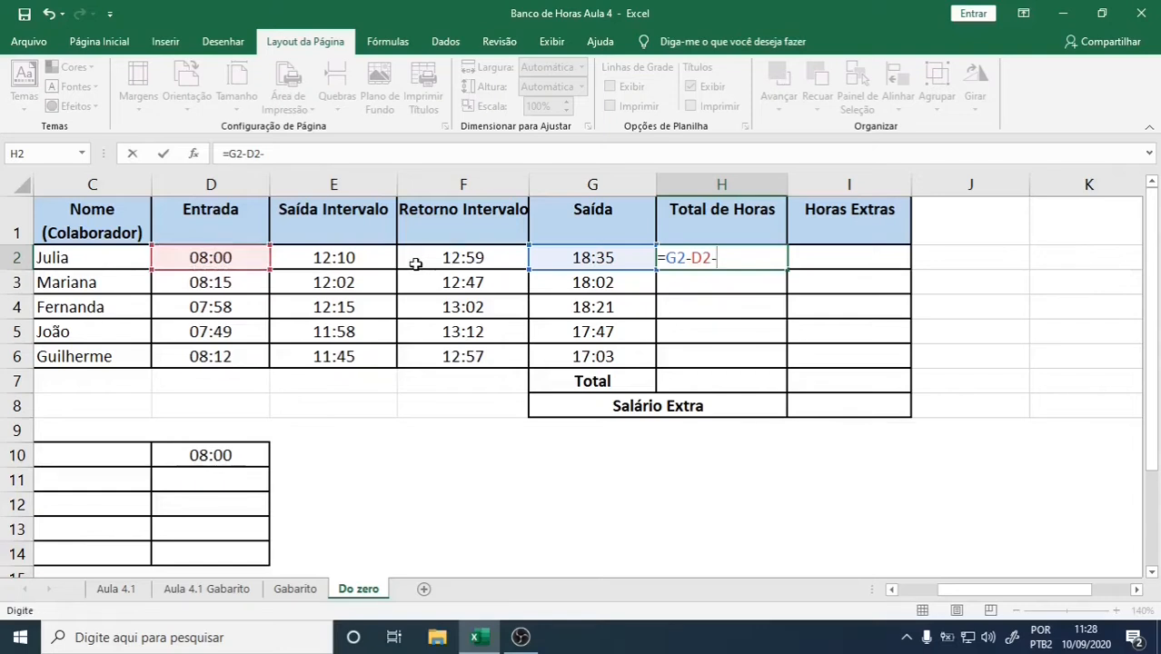
type("(")
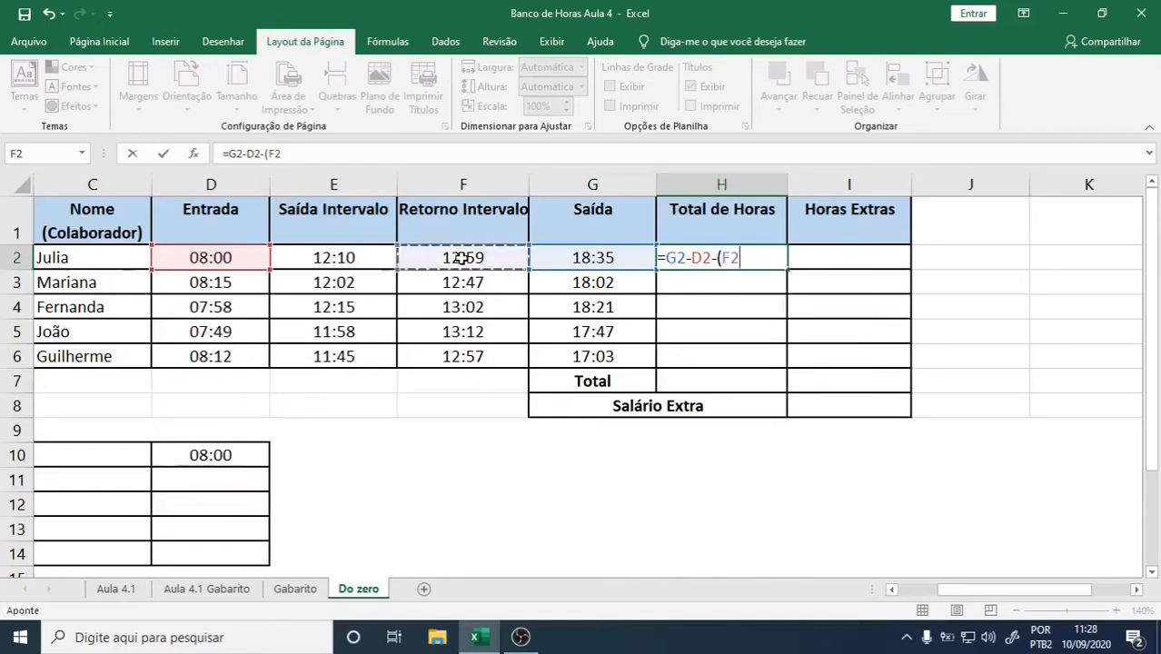
left_click(462, 258)
type("-")
left_click(360, 259)
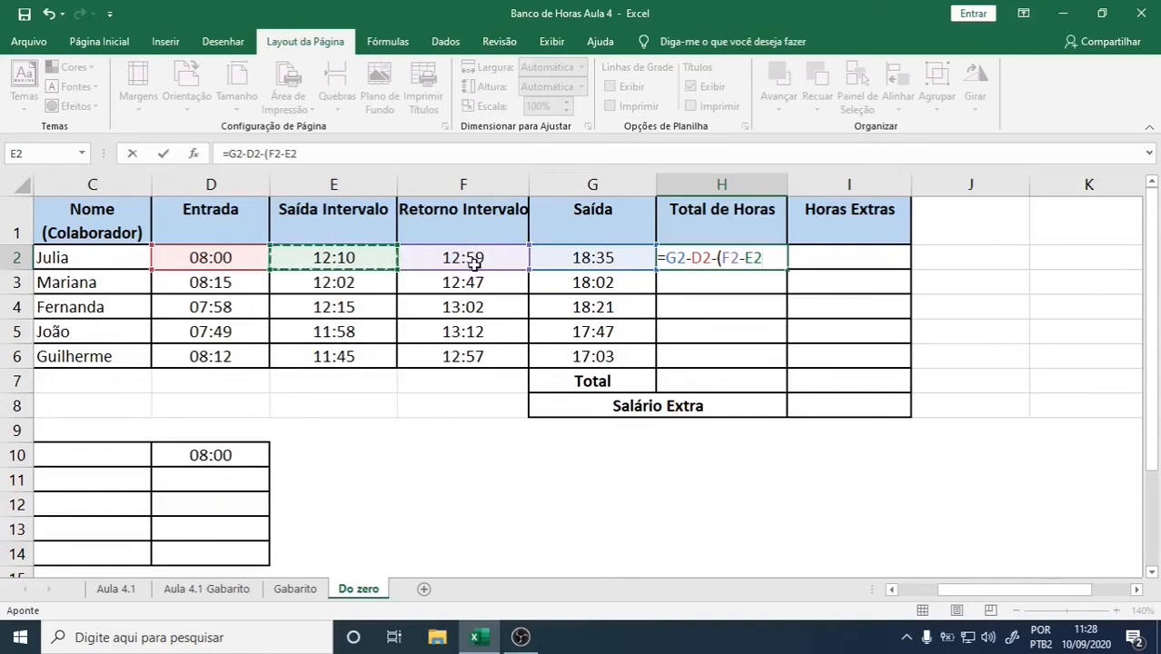
type(")")
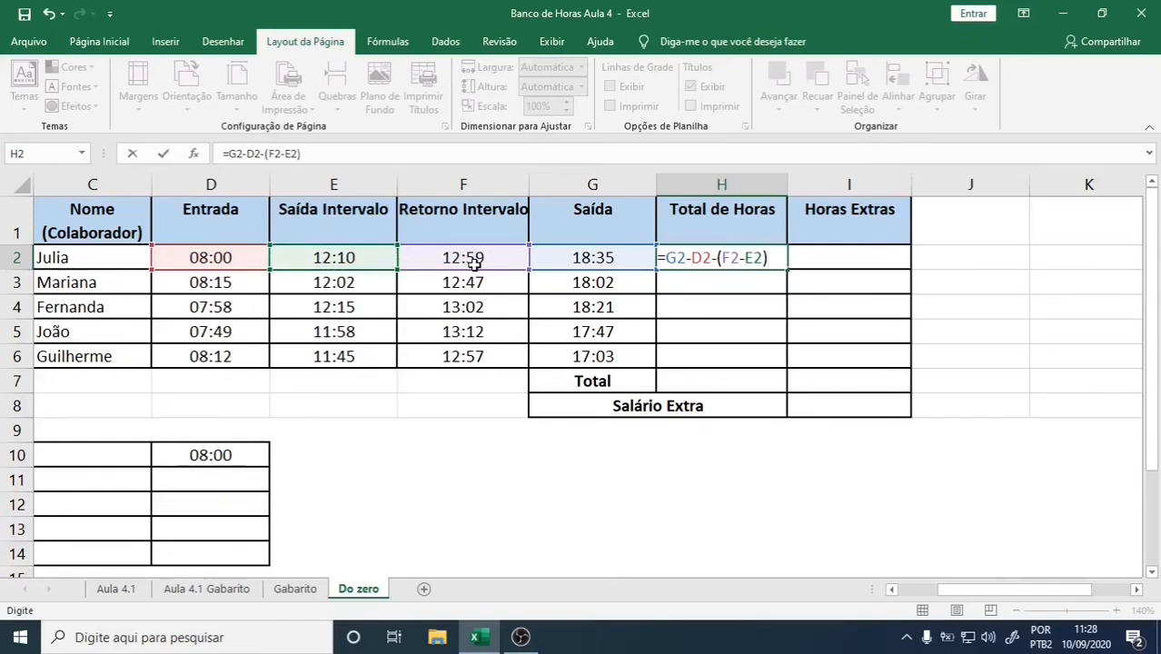
key("Return")
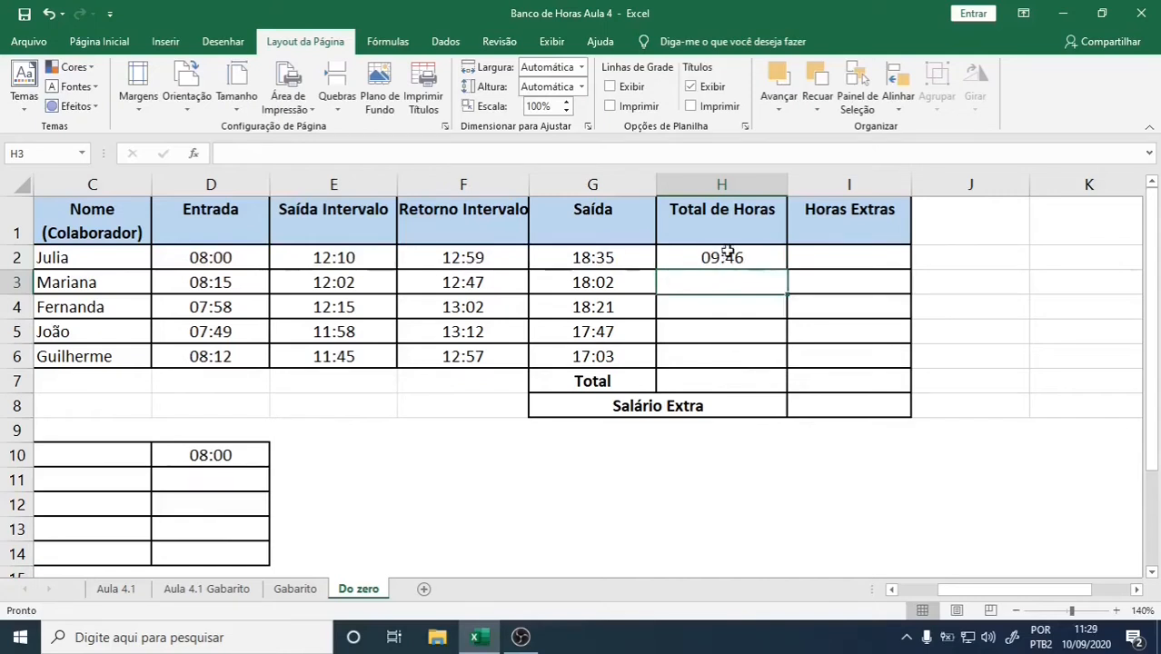
Work through the H2 calculation in red ink over the sheet and copy its Total de Horas formula down to H6.
left_click(690, 257)
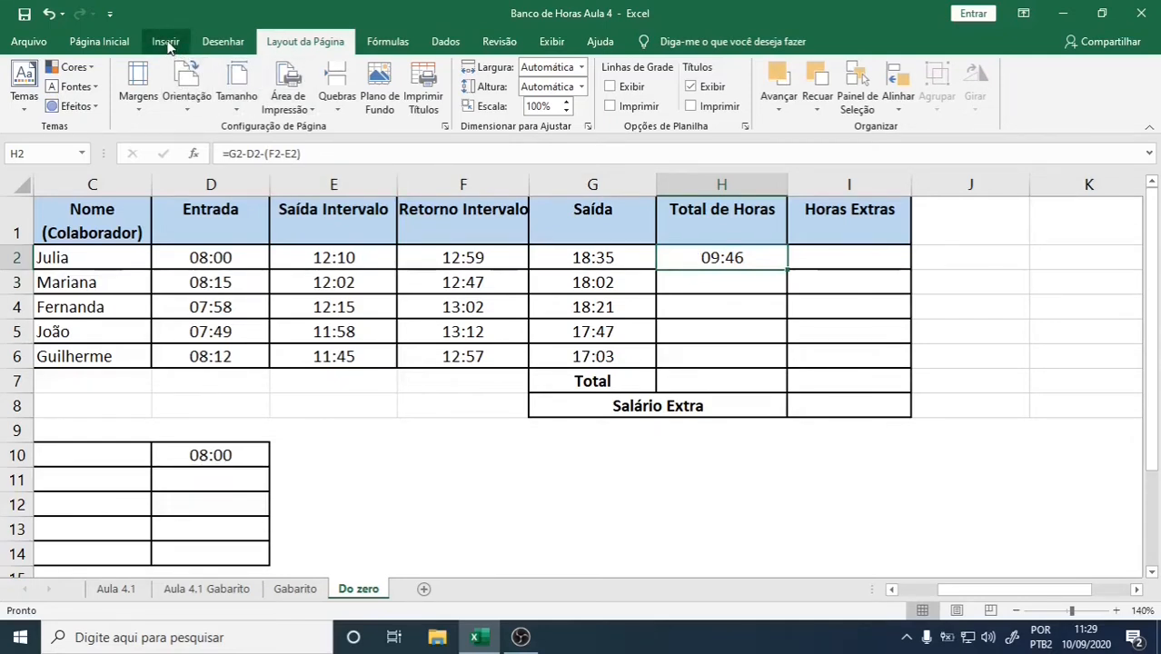
left_click(222, 42)
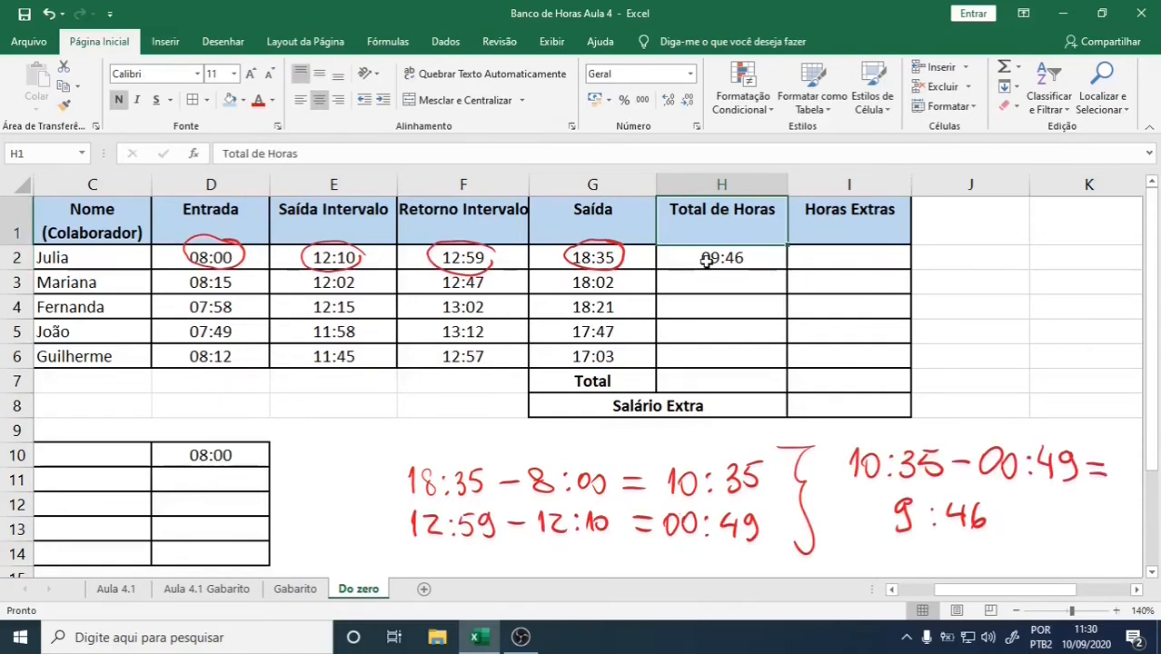
double_click(715, 257)
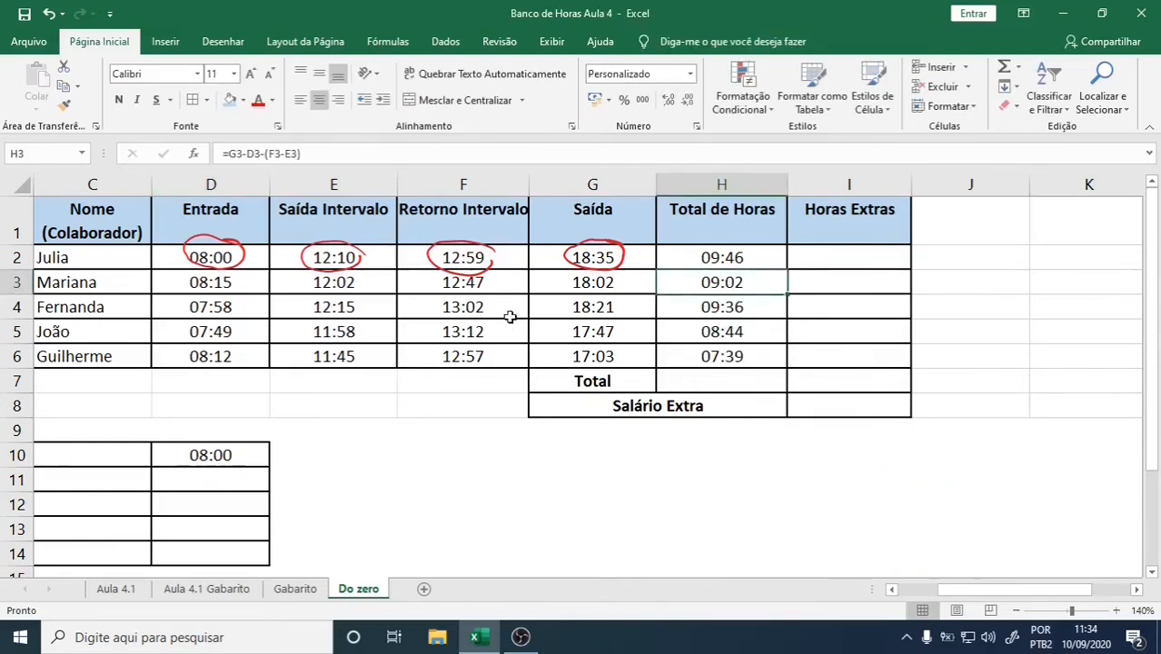
Check the copied Total de Horas formulas in H3:H6, comparing H3 with the exit and entry times in row 3.
left_click(601, 282)
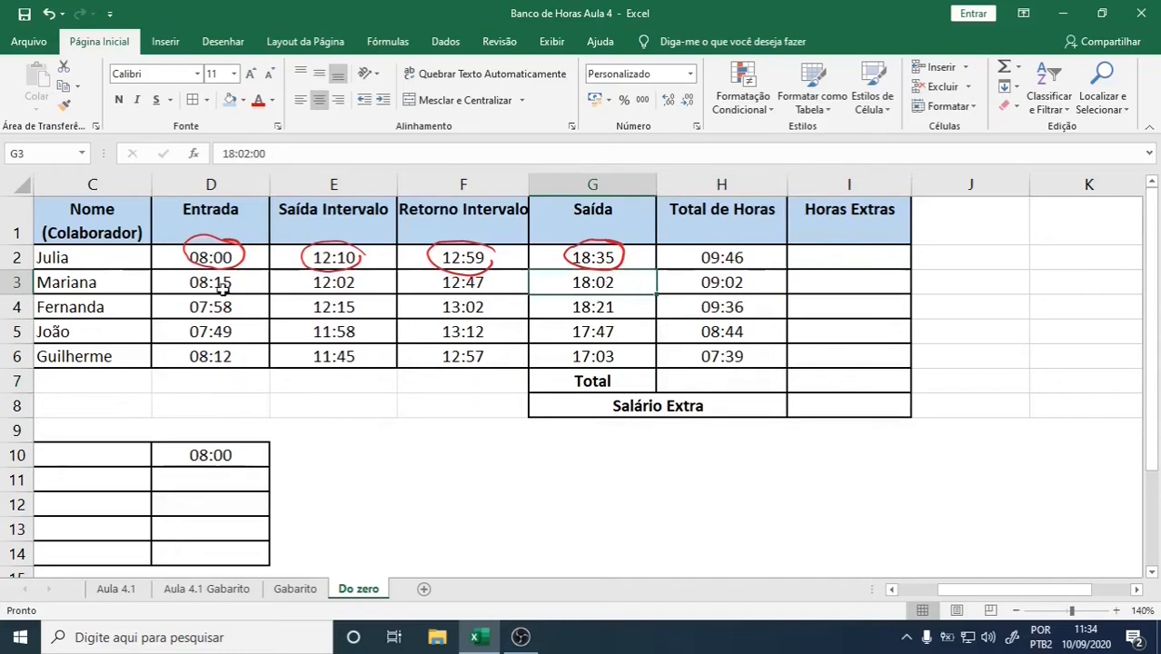
left_click(210, 284)
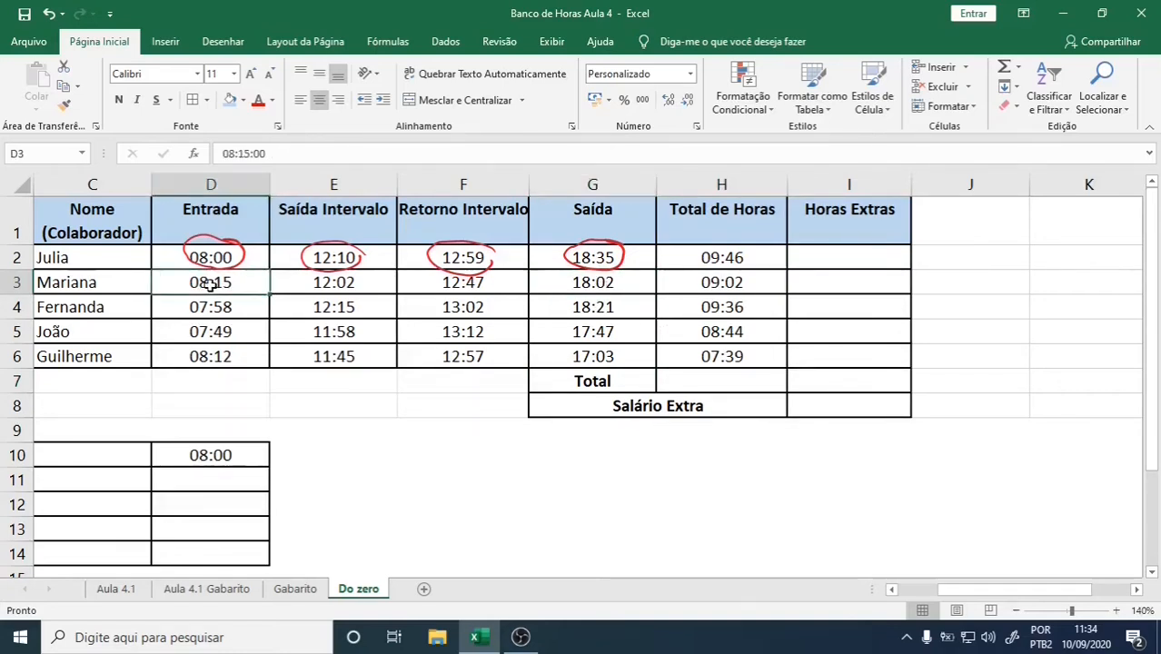
left_click(727, 289)
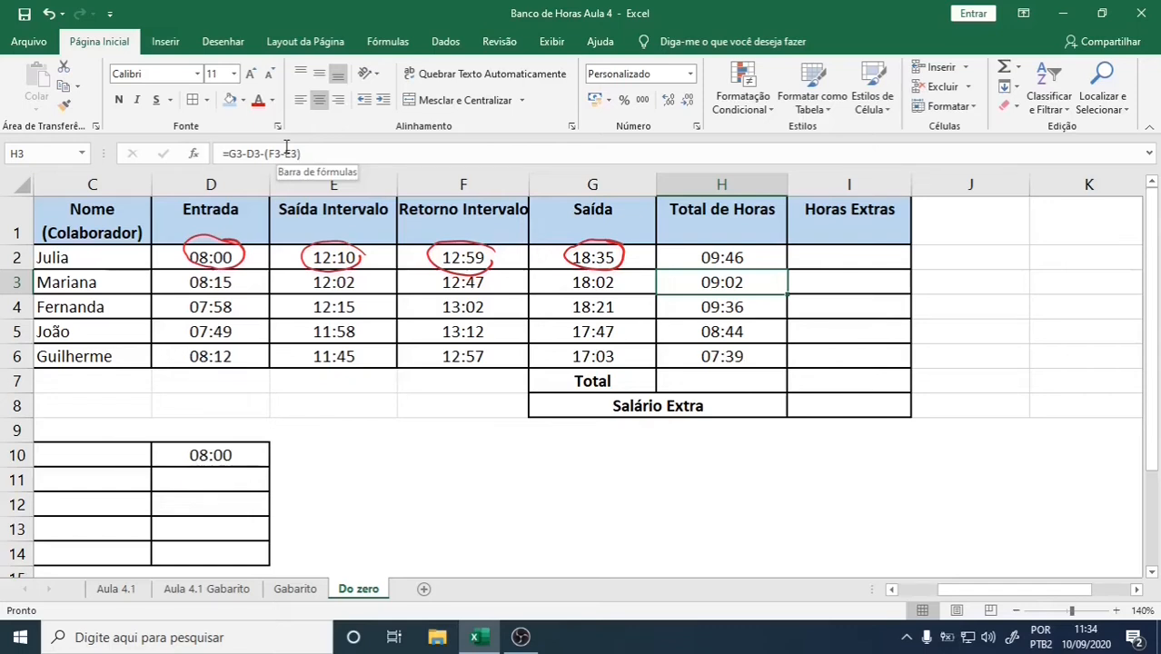
left_click(717, 307)
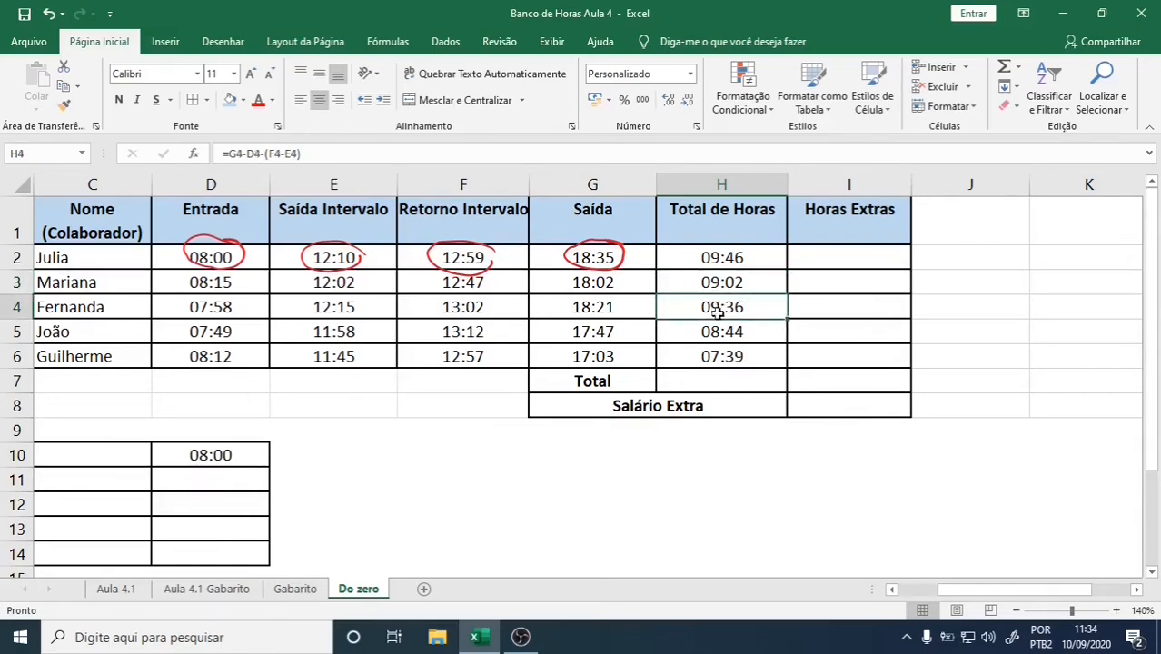
left_click(721, 332)
left_click(720, 356)
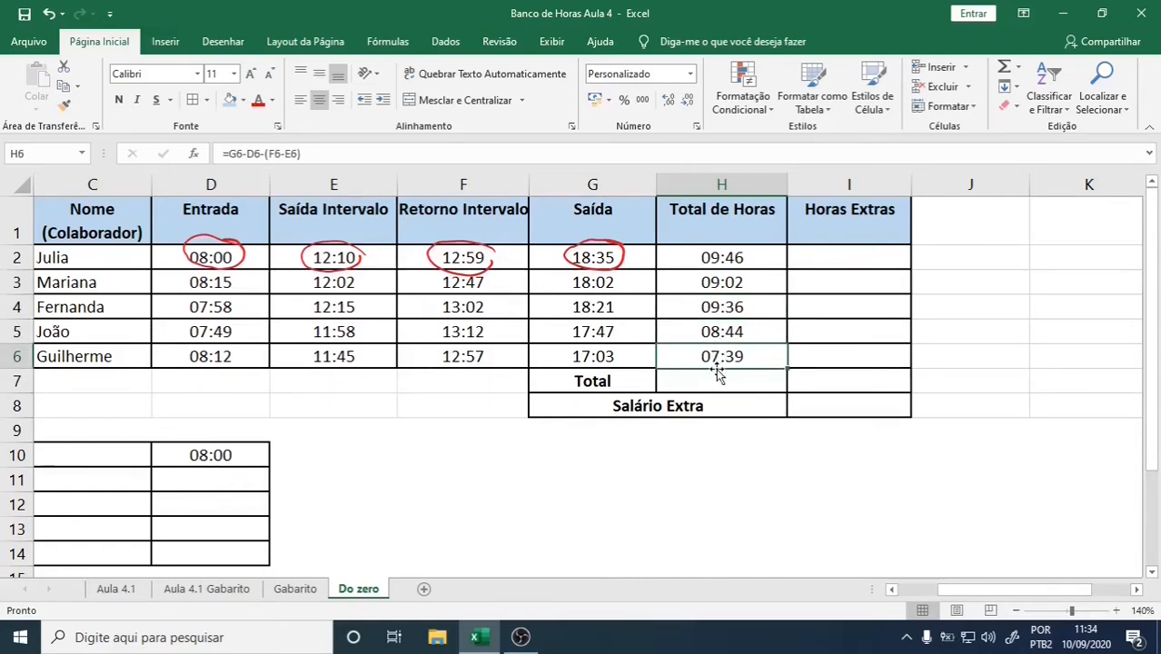
Total the hours in H2:H6 with =SOMA(H2:H6) in the Total row, cell H7.
key("ctrl+c")
left_click(714, 381)
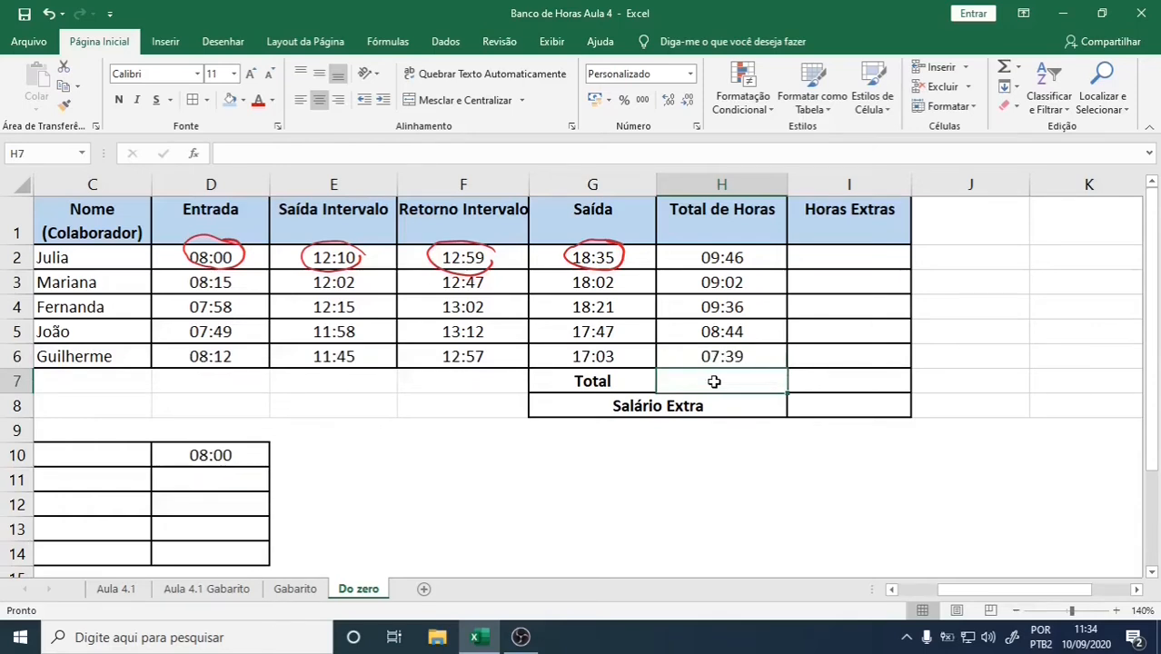
left_click(1019, 69)
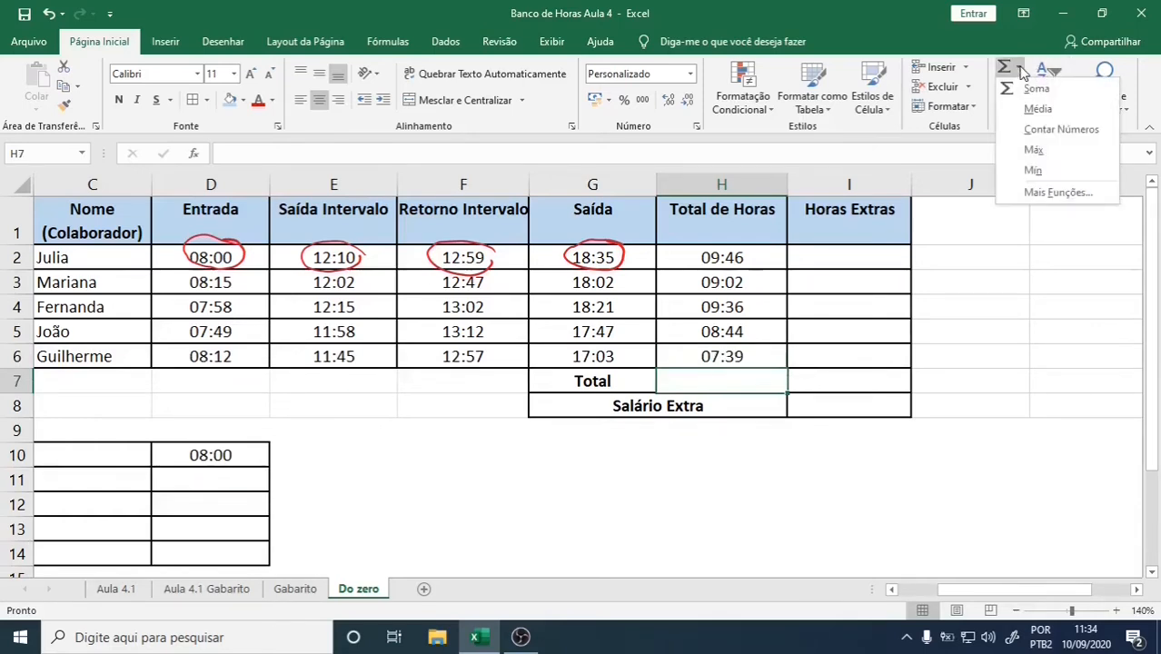
left_click(1037, 92)
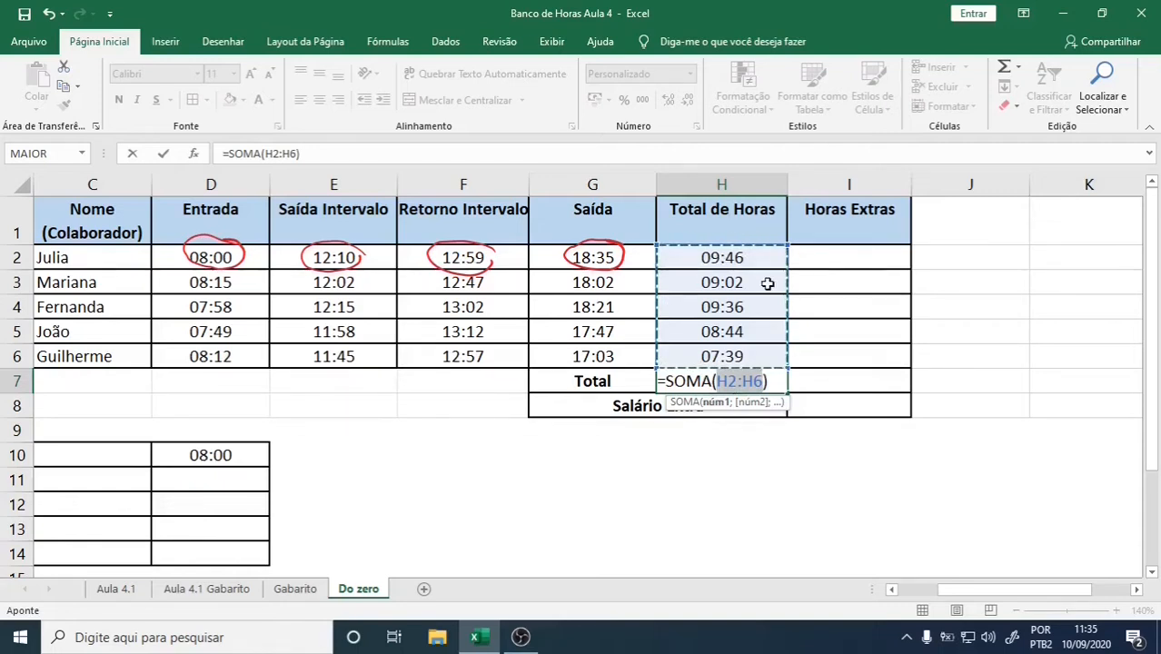
key("Return")
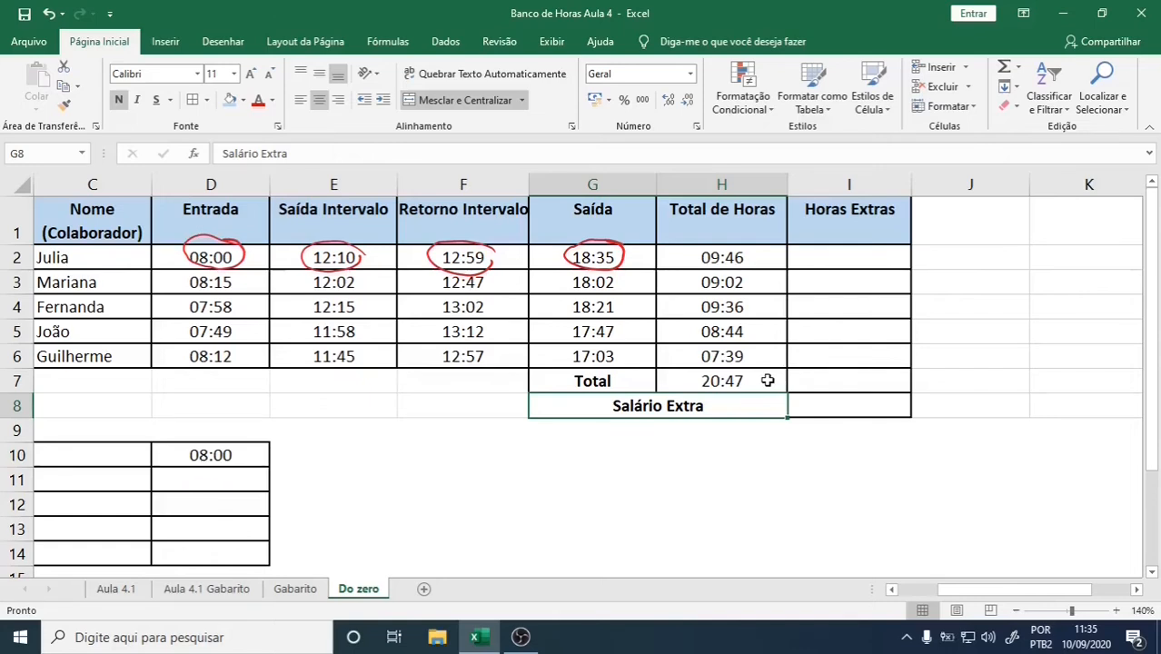
Go through each Total de Horas value from H2 to H6 and place 20:47 in cell G12 for comparison.
left_click(748, 254)
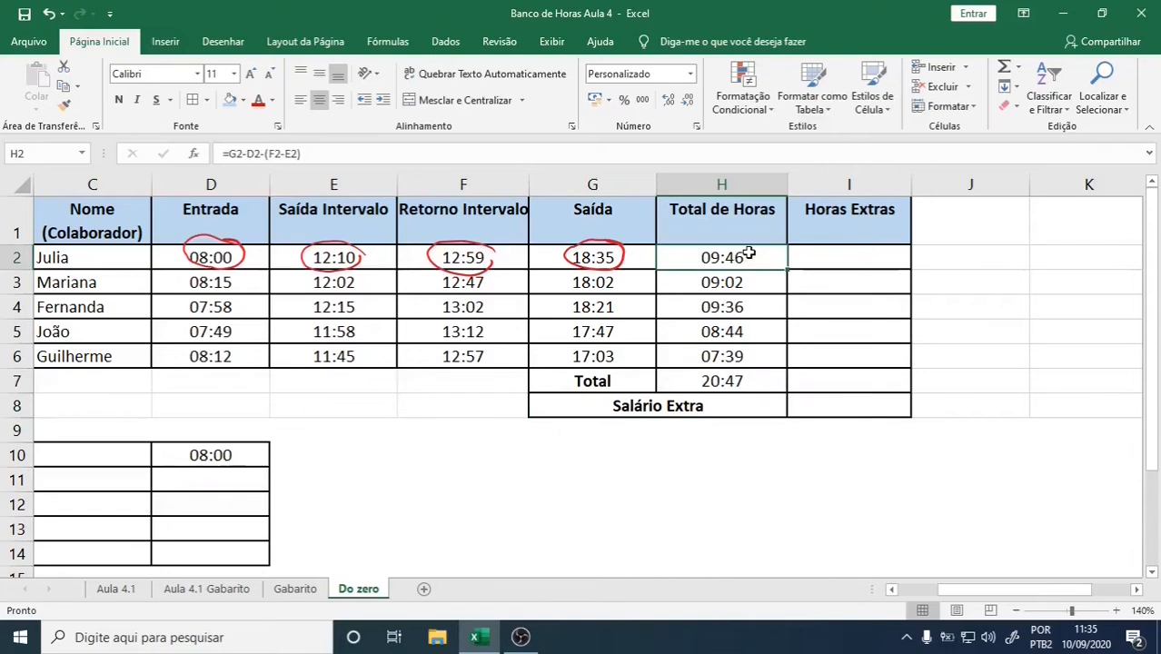
left_click(750, 282)
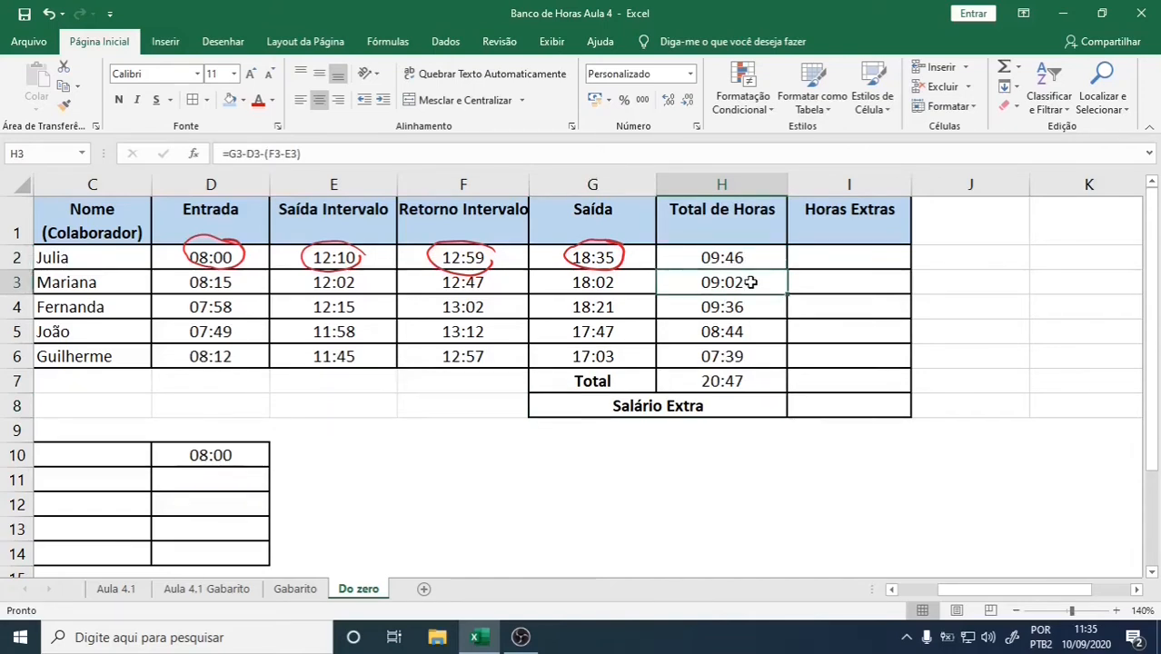
left_click(743, 310)
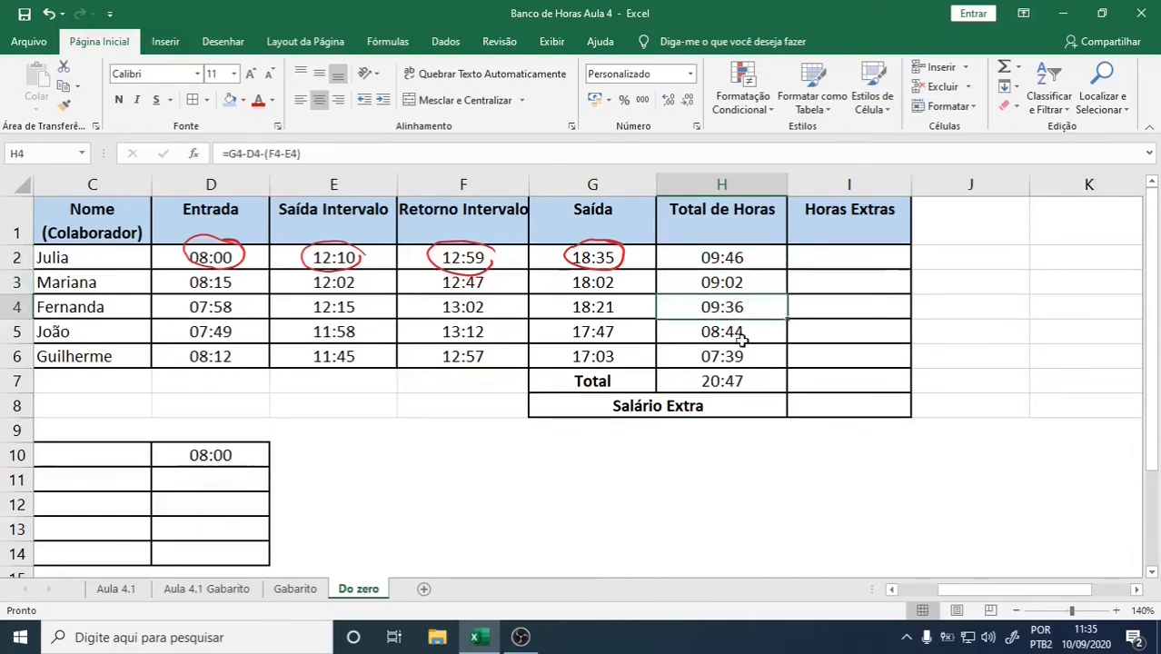
left_click(742, 332)
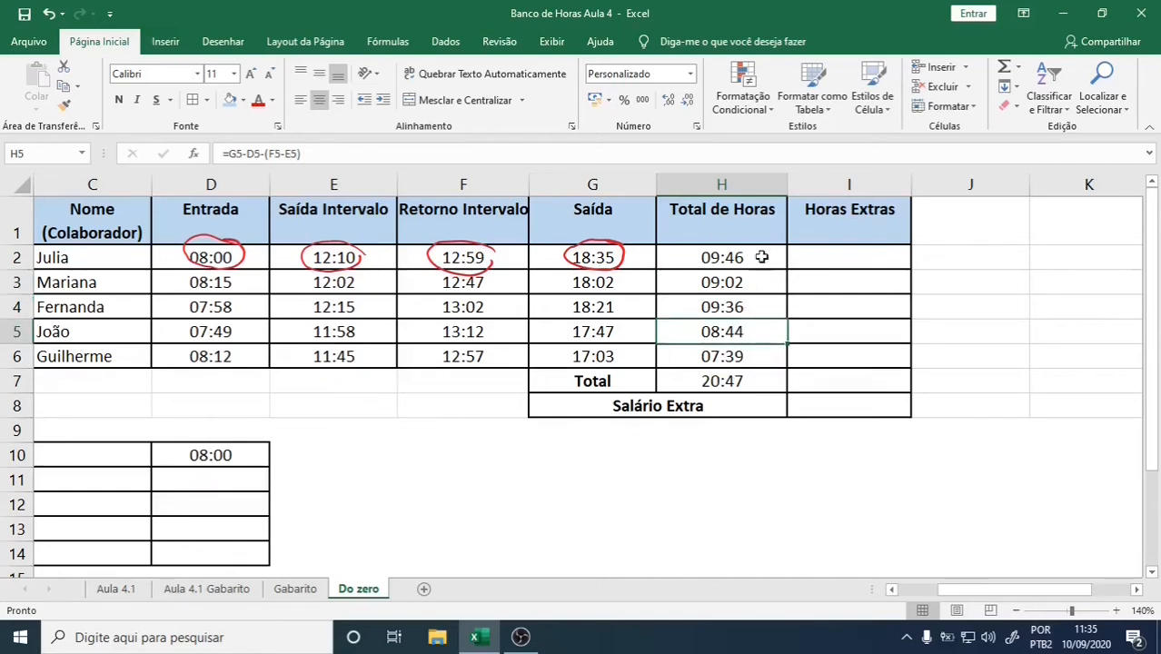
left_click(737, 357)
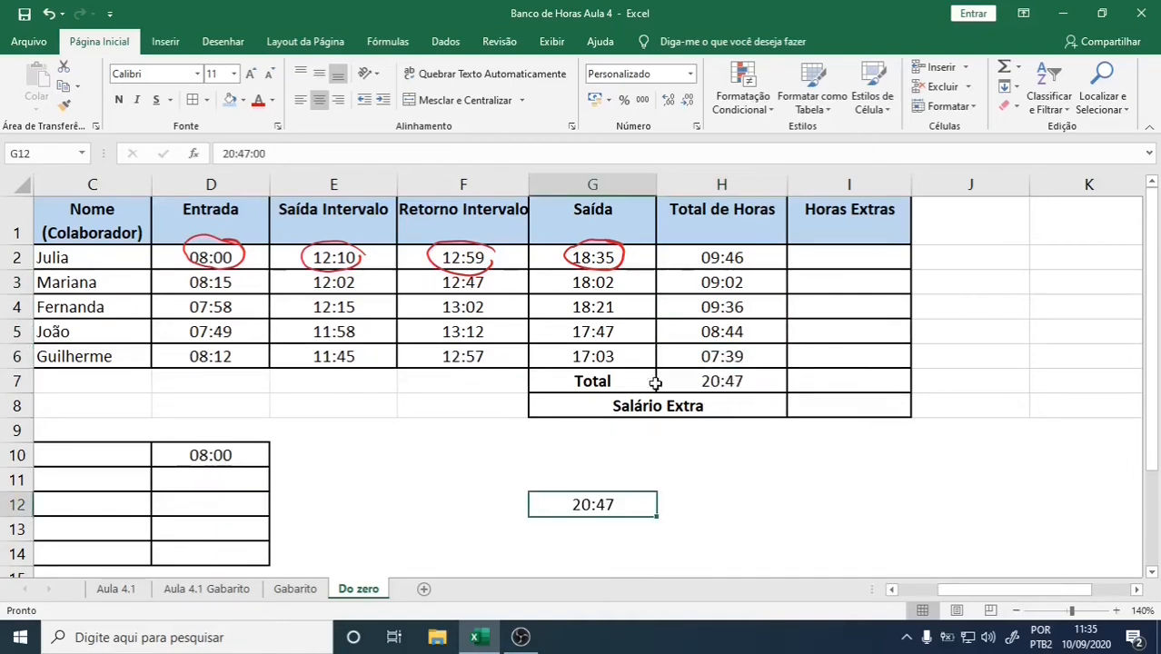
Format the Total de Horas sum in H7 with the custom number format [hh]:mm;@.
left_click(719, 381)
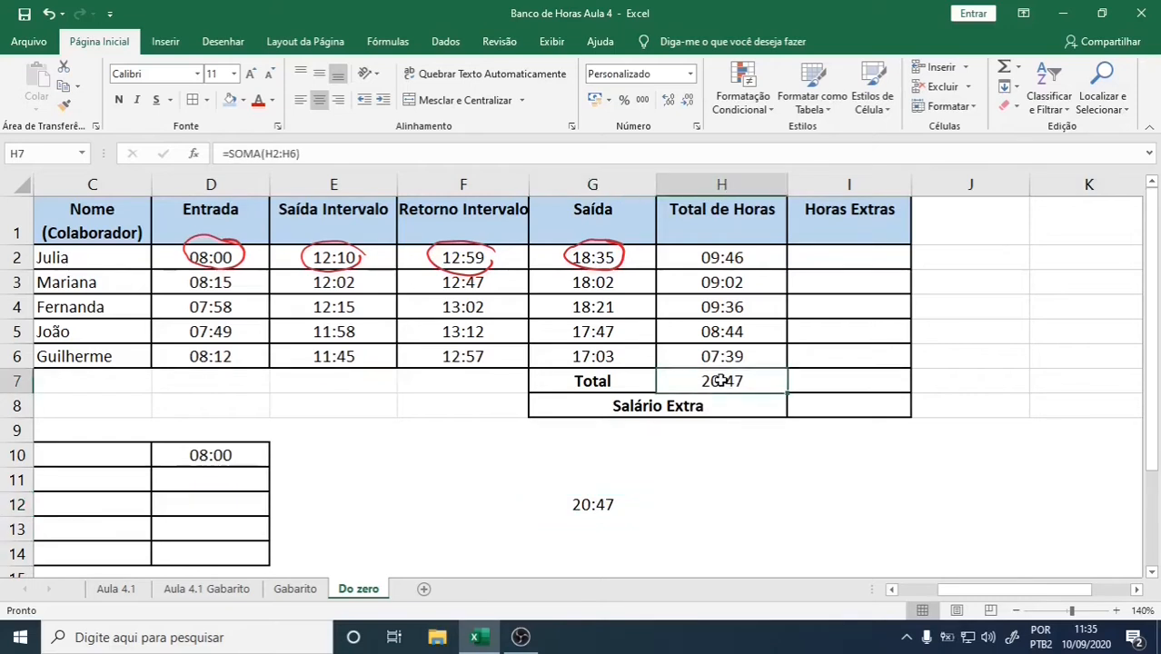
left_click(698, 129)
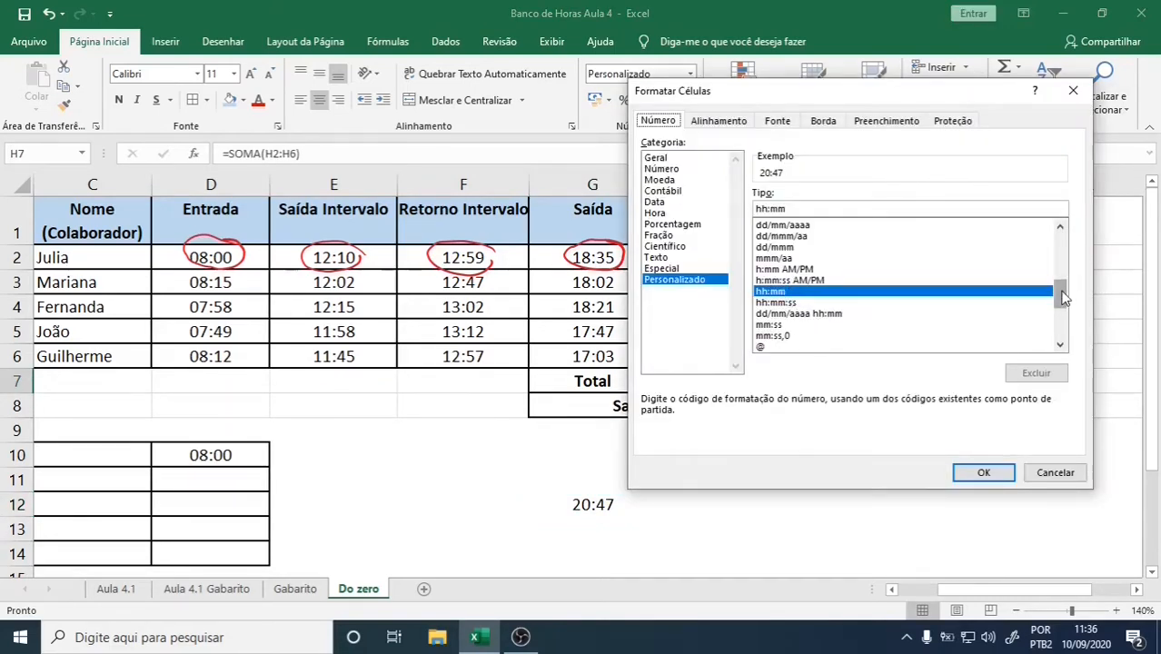
left_click_drag(1058, 289, 1063, 343)
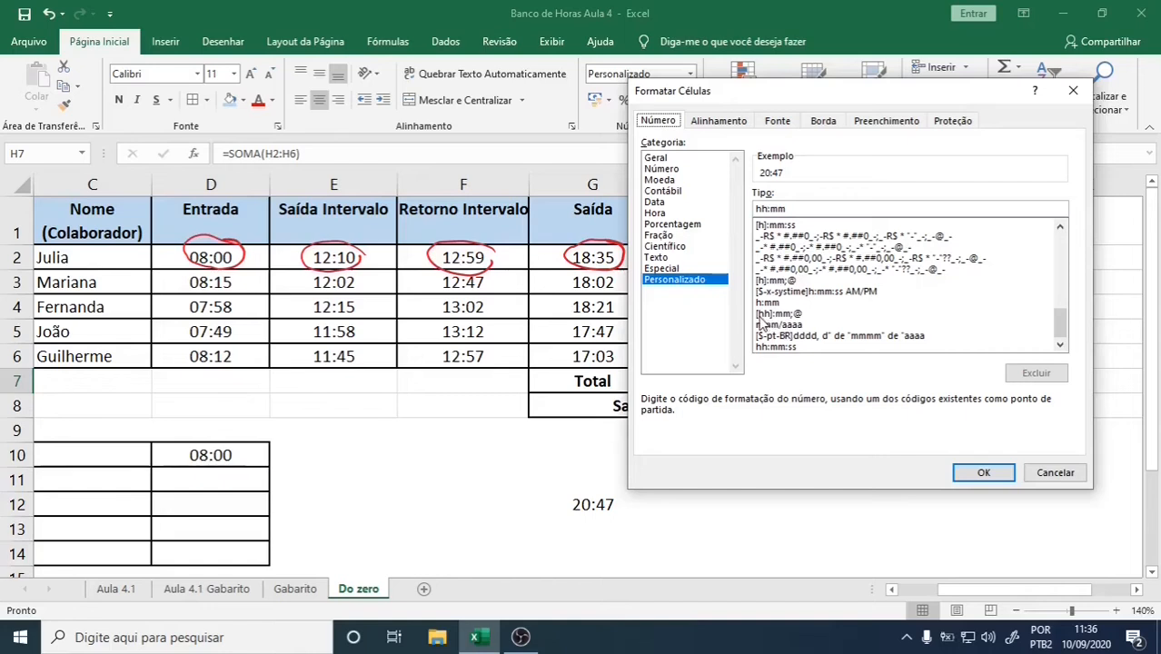
left_click(764, 314)
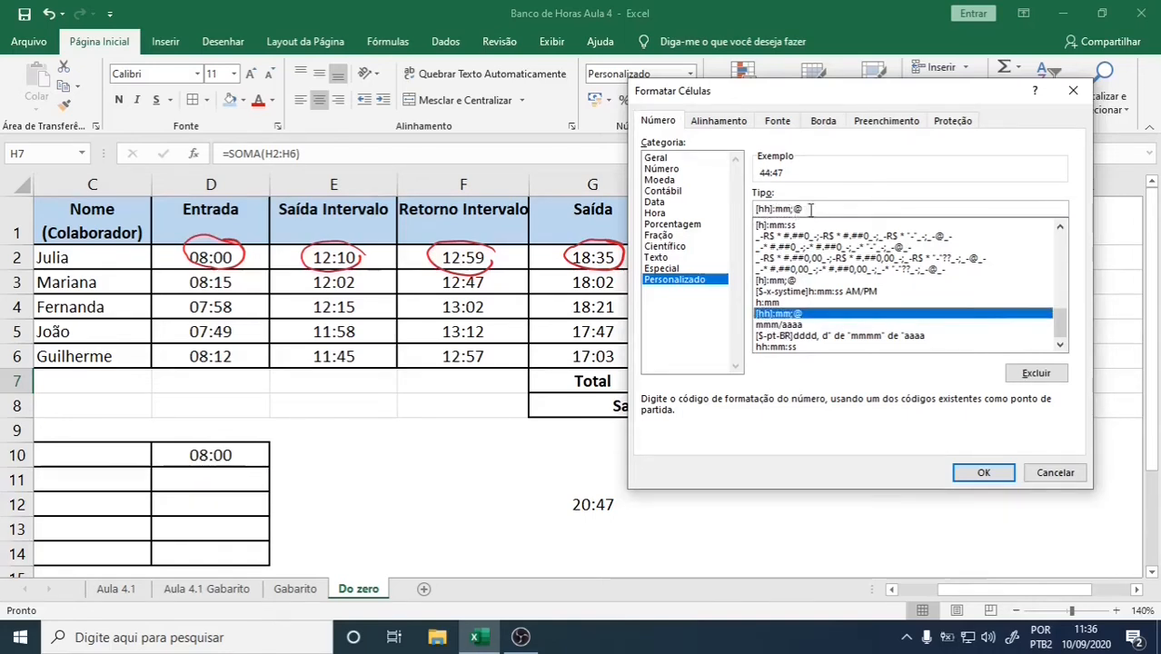
left_click_drag(803, 210, 752, 209)
key("Return")
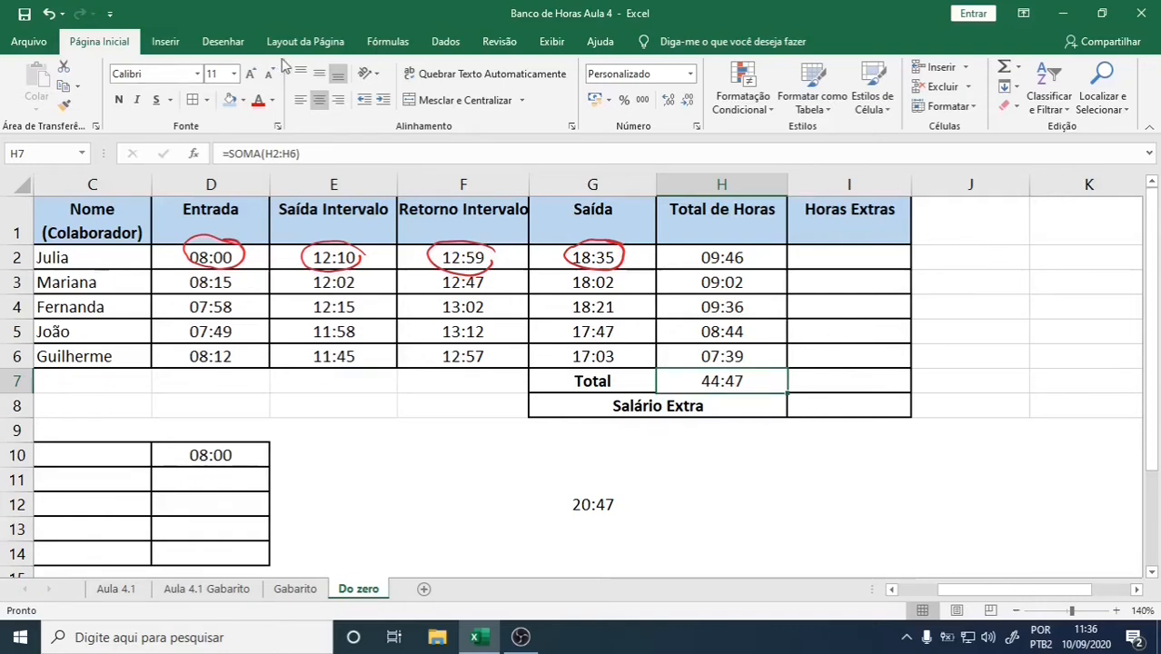
Handwrite 44:47 = 24:00 + 20:47 in red ink below the table, with an arrow from G12 to 00:00 + 20:47.
left_click(223, 41)
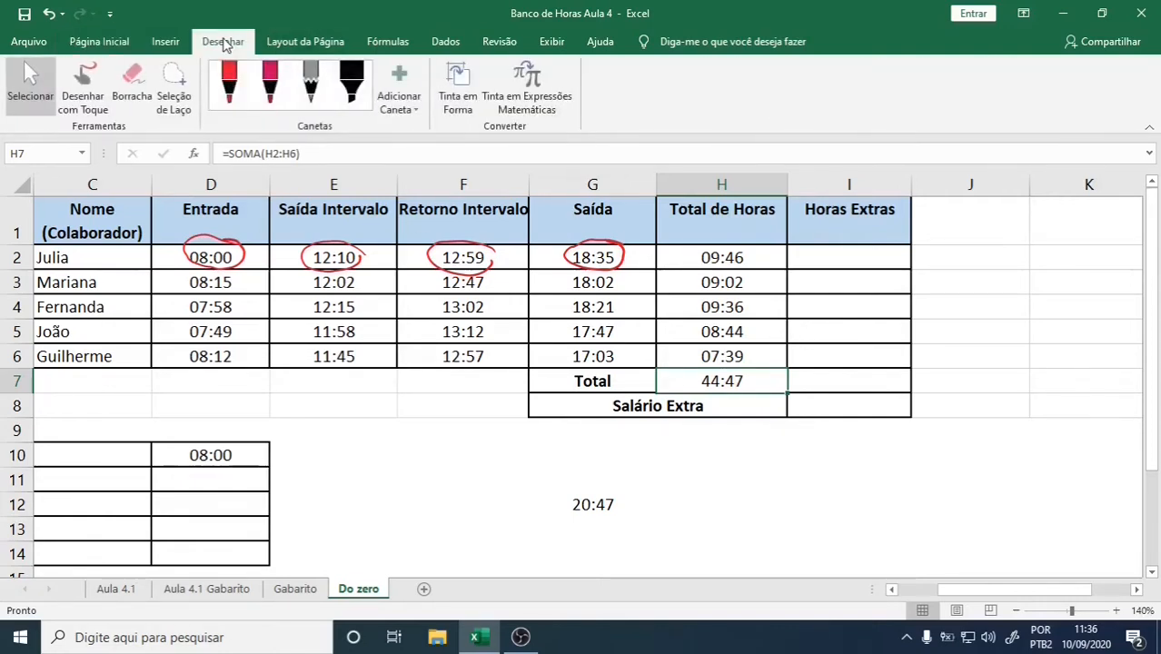
left_click(123, 42)
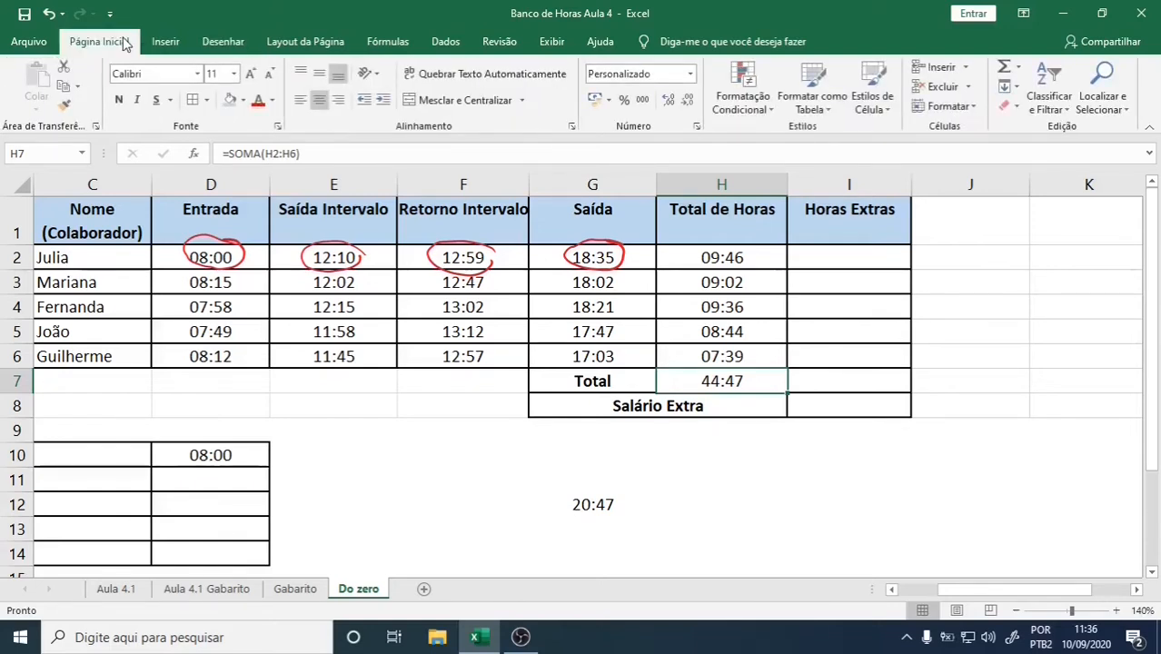
left_click_drag(684, 451, 680, 474)
left_click_drag(680, 474, 691, 473)
left_click_drag(689, 460, 688, 486)
left_click_drag(698, 461, 710, 474)
left_click_drag(708, 462, 707, 489)
left_click(719, 467)
left_click(719, 483)
left_click_drag(731, 459, 740, 489)
mouse_move(744, 465)
left_mouse_down()
mouse_move(752, 488)
mouse_move(794, 472)
left_mouse_up()
left_click_drag(774, 482, 794, 483)
mouse_move(810, 463)
left_mouse_down()
mouse_move(829, 485)
mouse_move(847, 476)
left_mouse_up()
left_click_drag(842, 460, 842, 488)
left_click(856, 467)
left_click(856, 482)
left_click_drag(870, 461, 869, 465)
left_click_drag(889, 461, 887, 464)
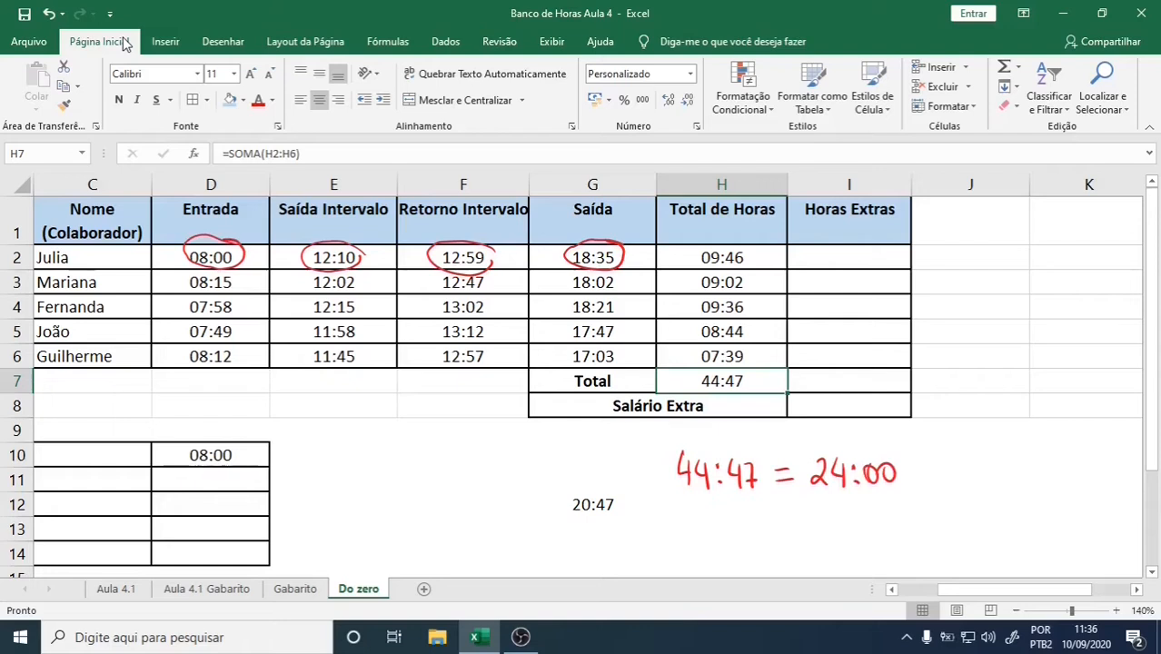
left_click_drag(908, 472, 931, 473)
left_click_drag(919, 462, 919, 483)
left_click_drag(941, 463, 956, 483)
left_click_drag(969, 459, 968, 461)
left_click(994, 465)
left_click(994, 481)
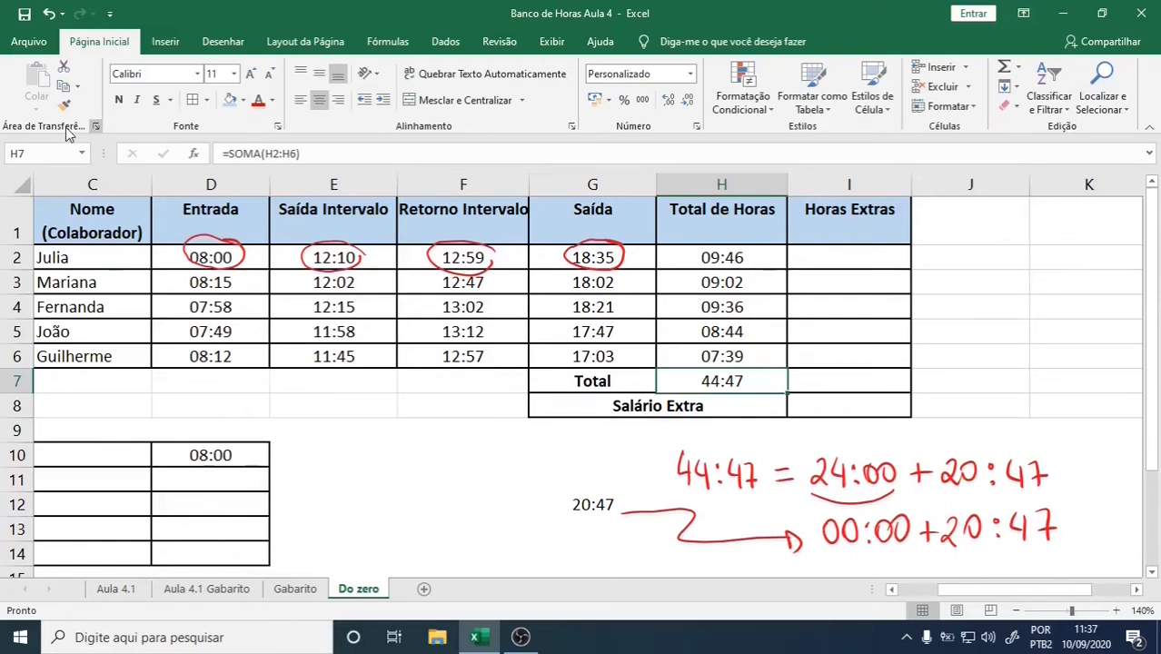
Clear cell G12 and the red ink annotations, and unhide the Dia da Semana column (B).
left_click(600, 504)
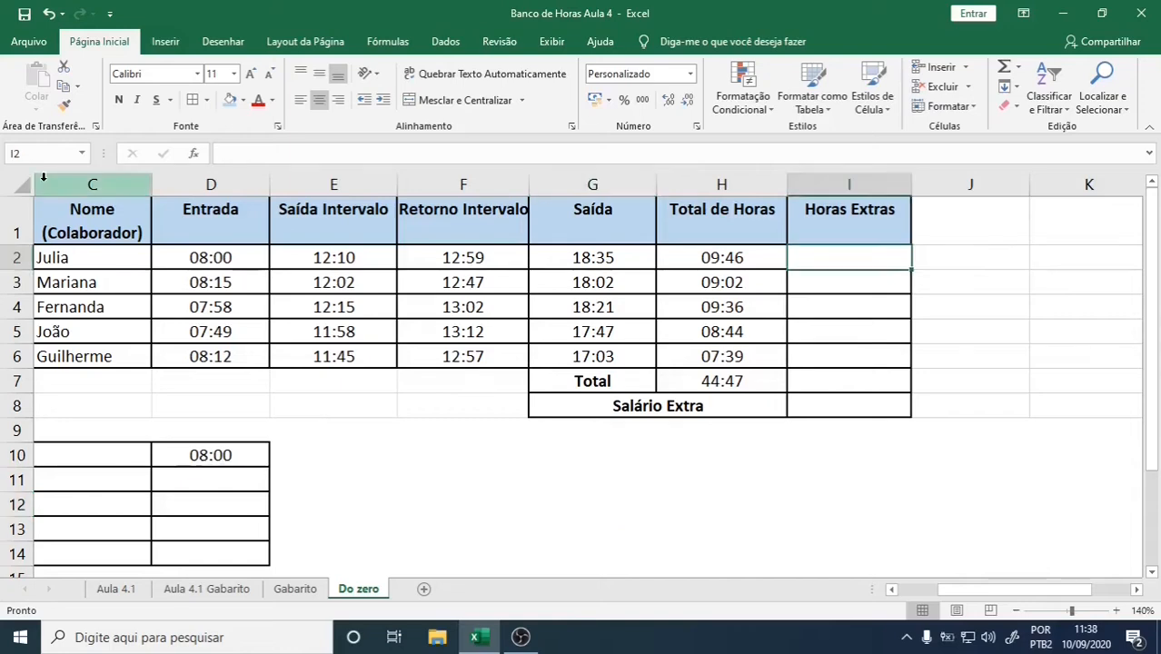
right_click(35, 178)
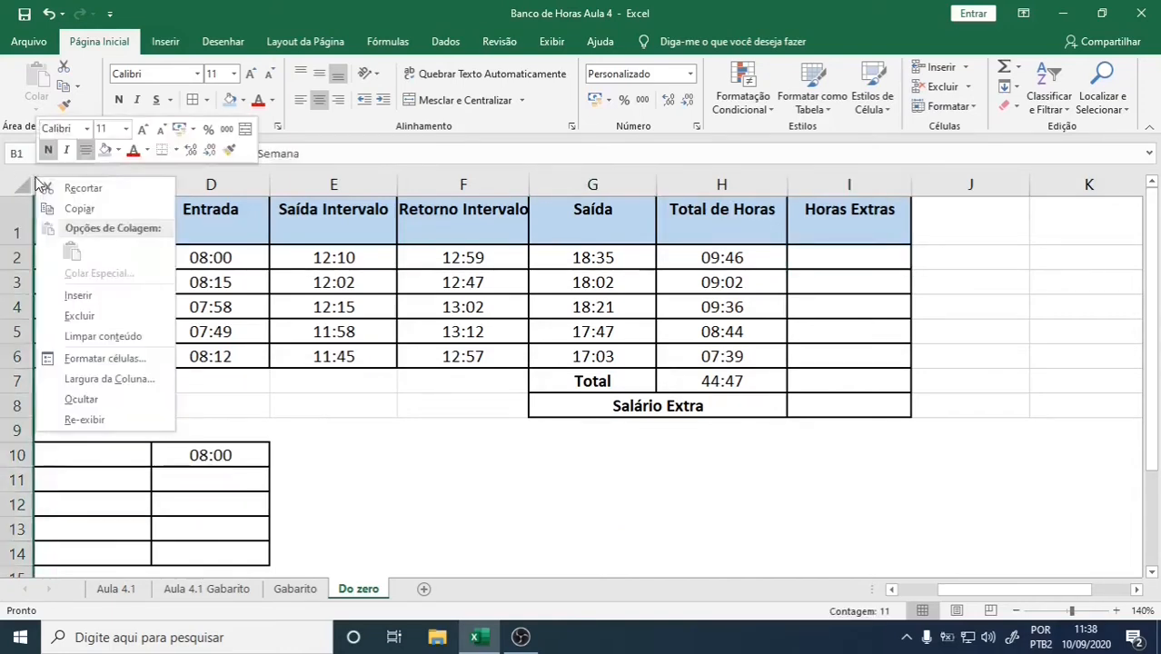
left_click(85, 420)
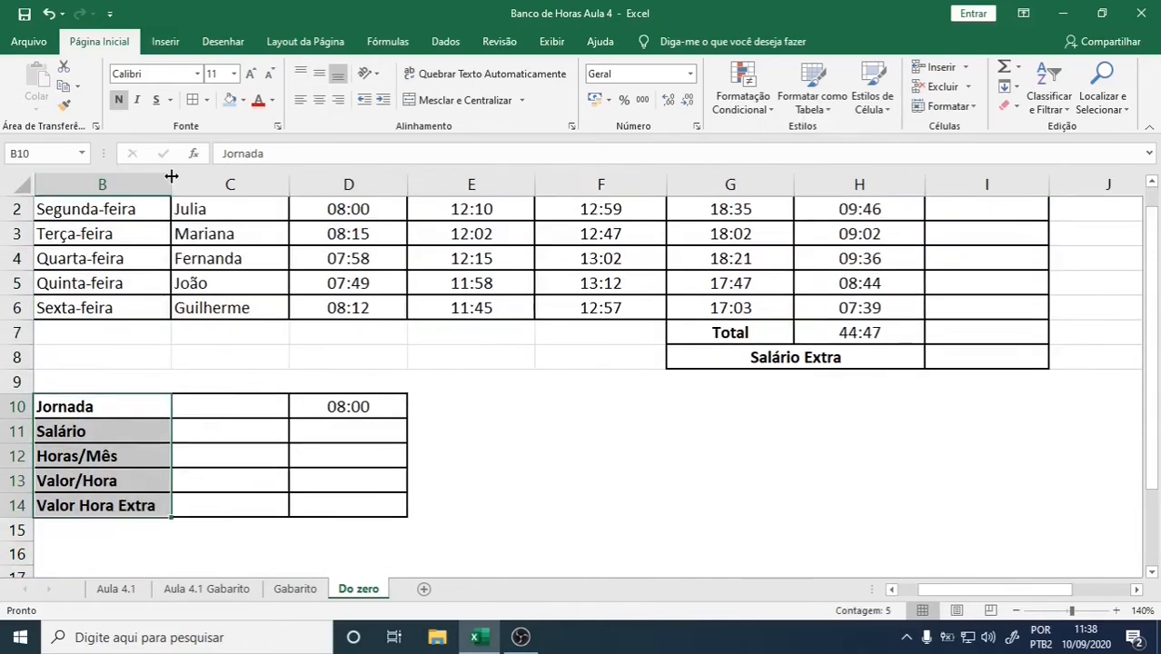
Fill the label cells B10:B14, from Jornada to Valor Hora Extra, with the gold theme colour.
left_click(243, 101)
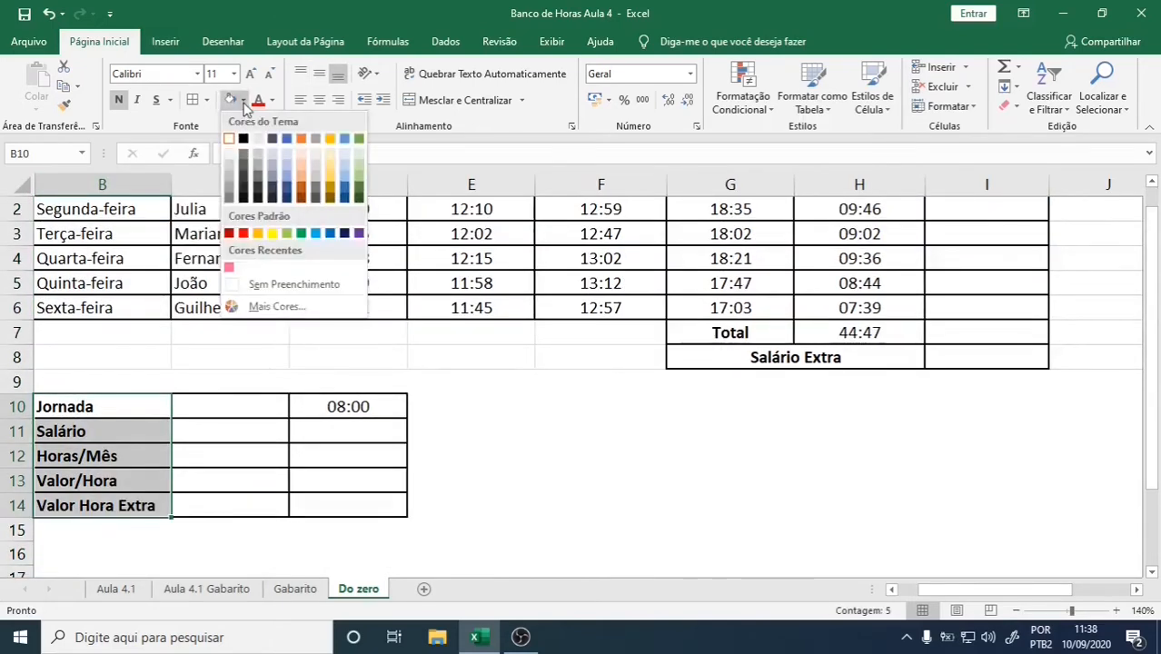
left_click(329, 138)
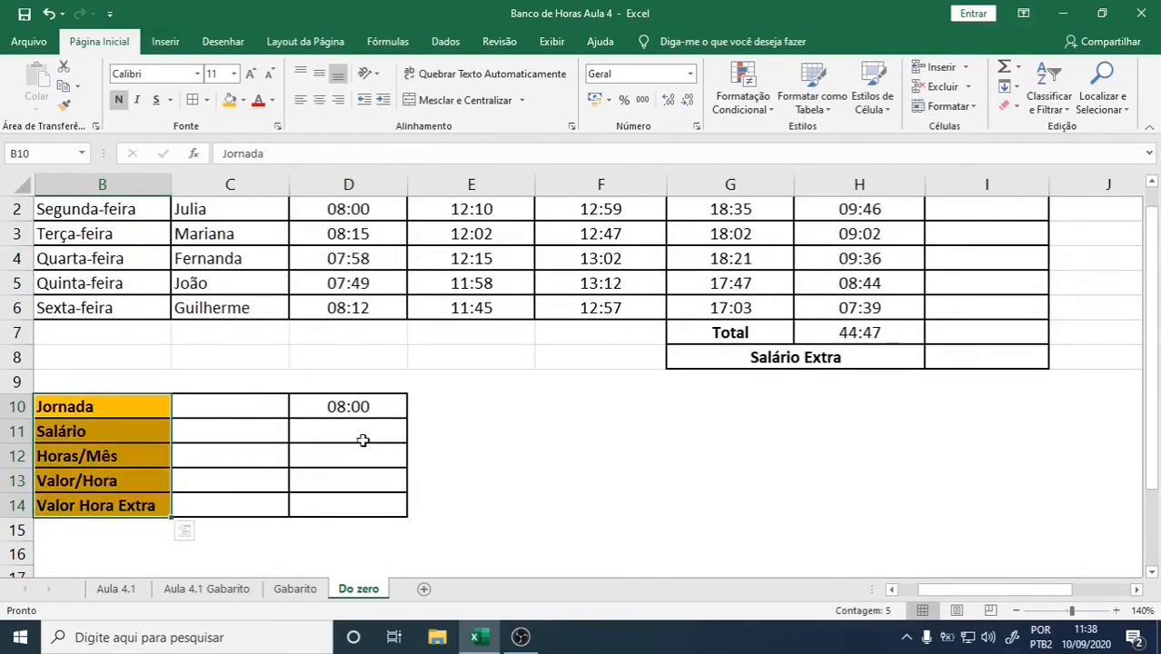
Locate the Jornada value in D10 and enter the formula =H2-D10 in Horas Extras cell I2.
left_click(377, 407)
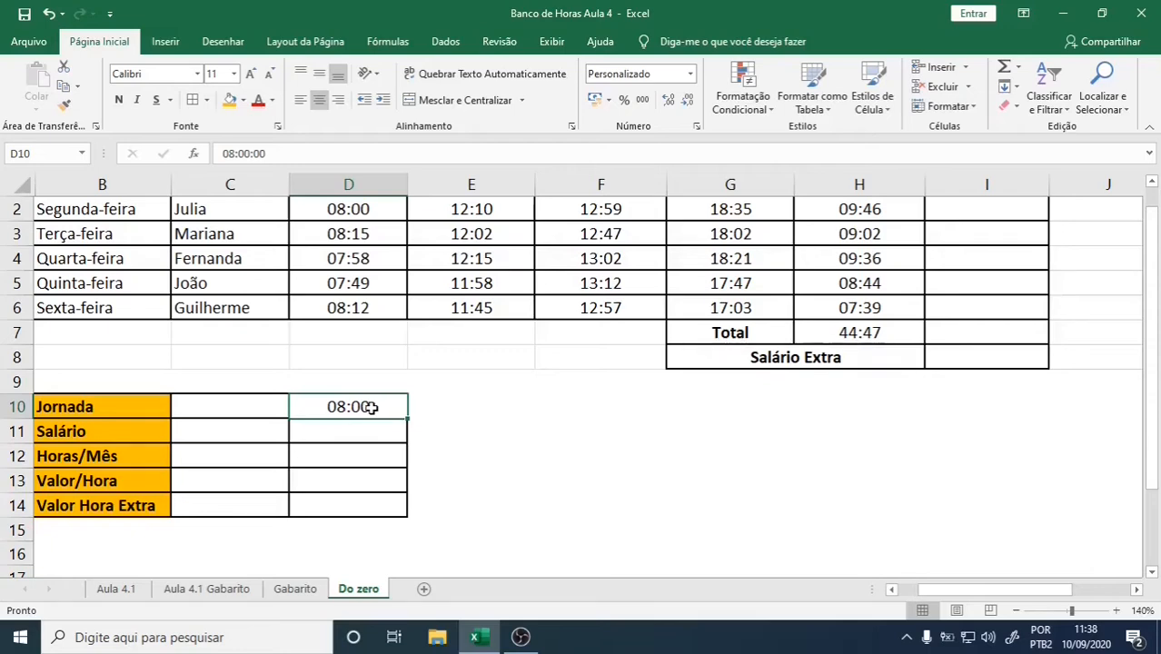
left_click(362, 182)
left_click(11, 396)
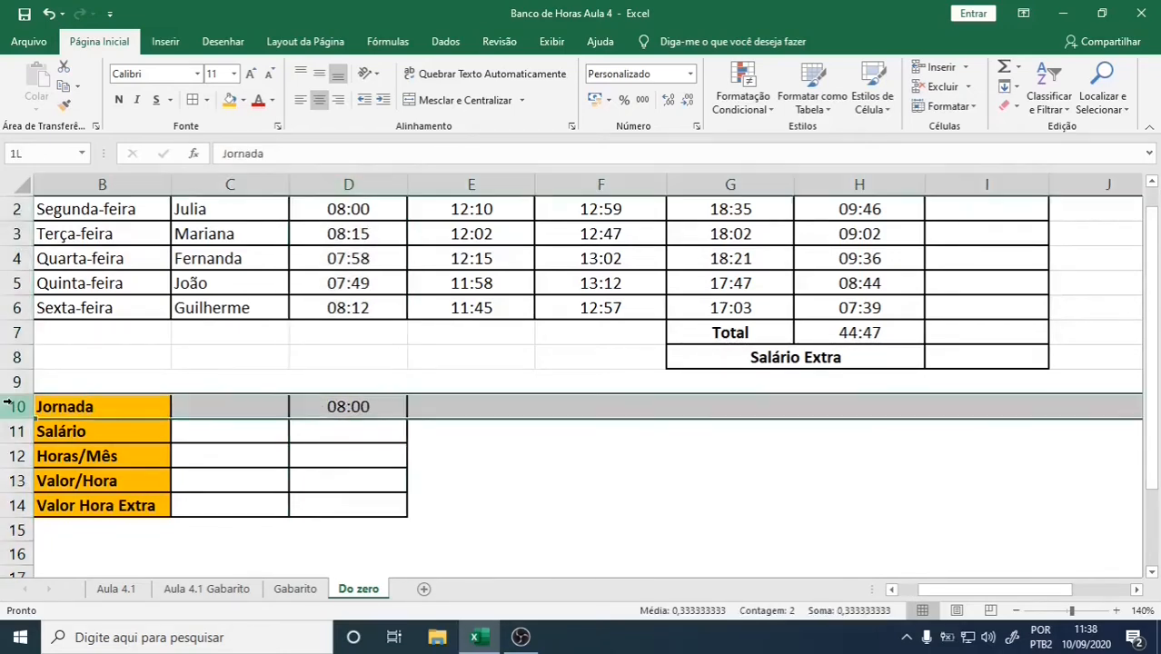
scroll(987, 257, "up", 1)
left_click(988, 257)
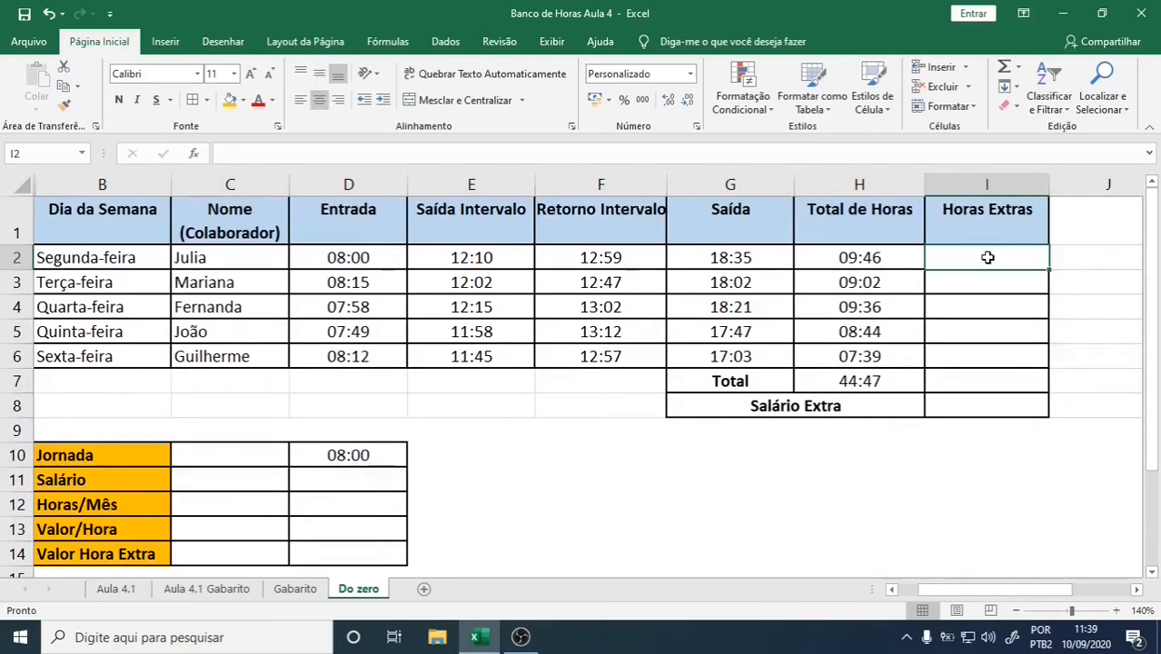
type("=")
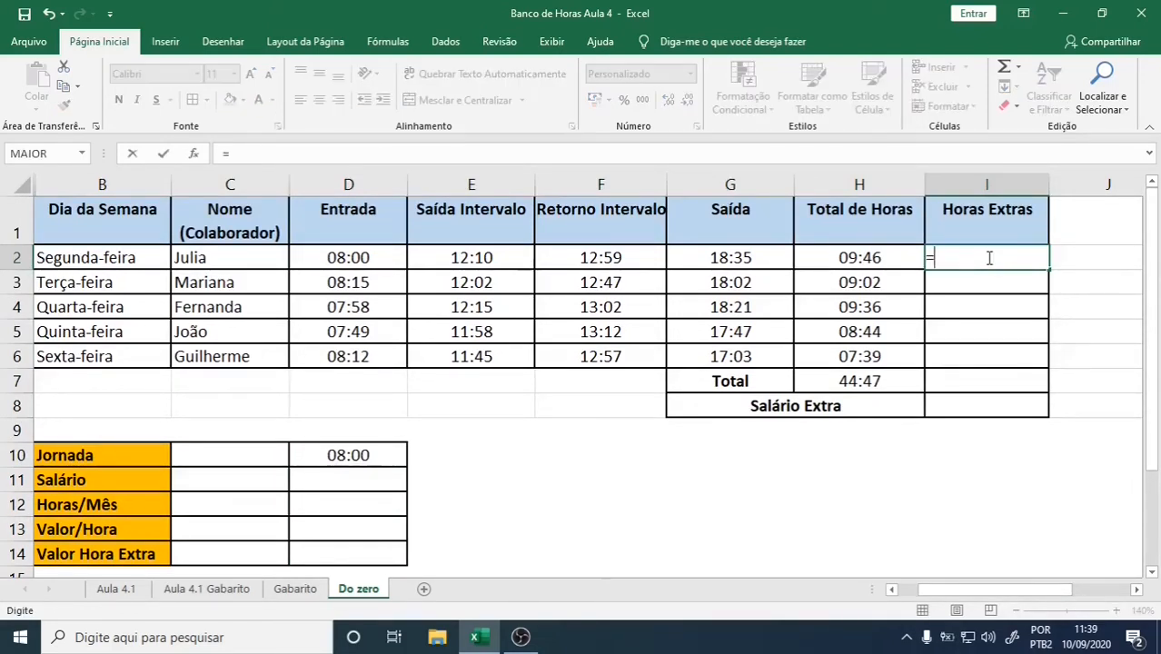
left_click(855, 259)
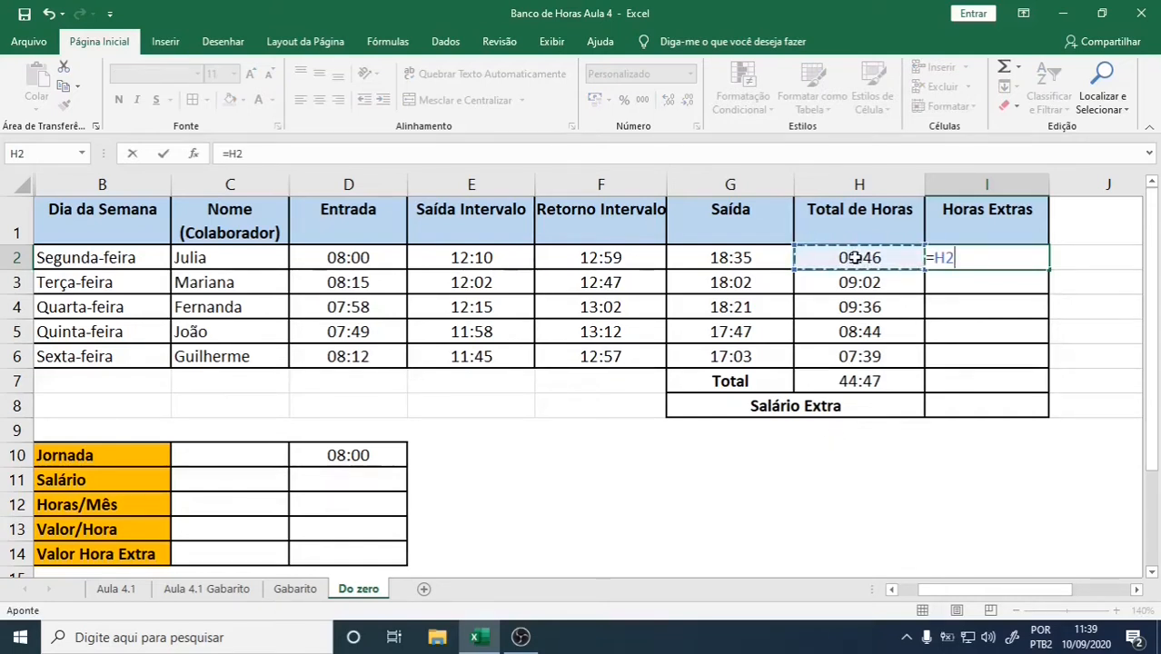
type("-")
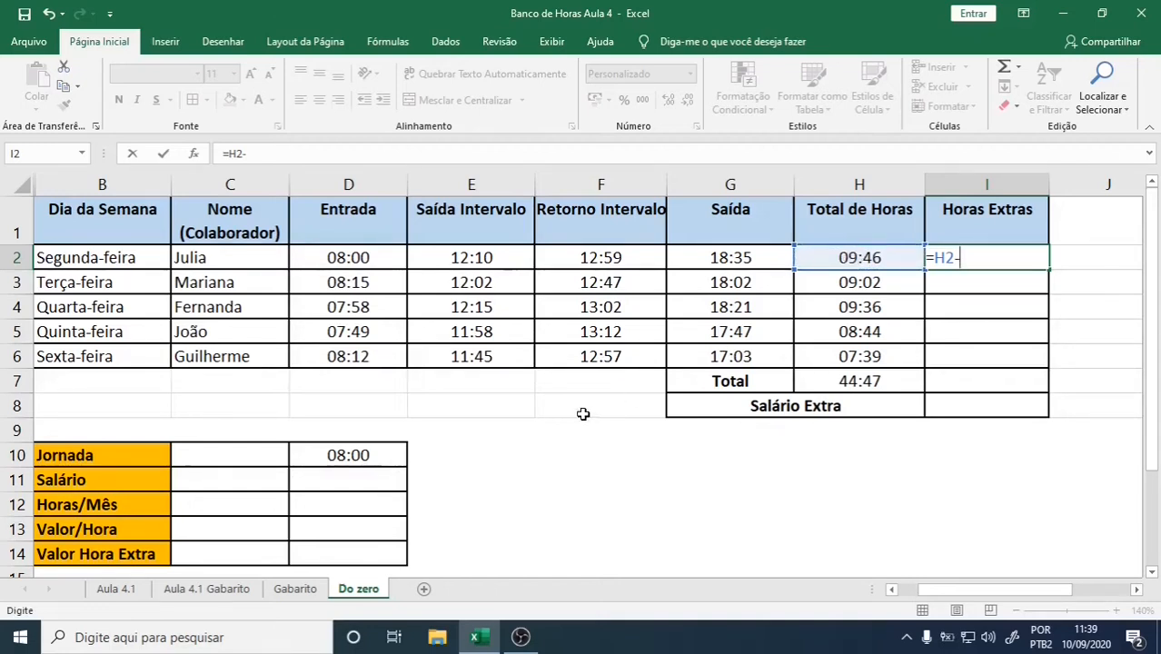
left_click(360, 456)
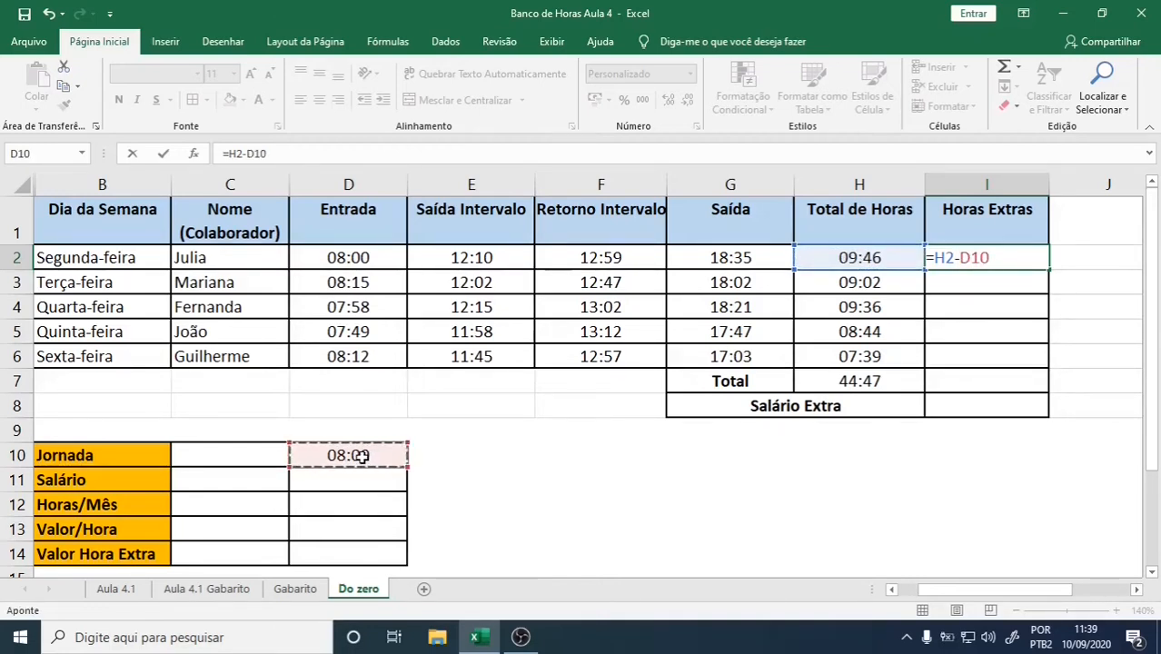
key("Return")
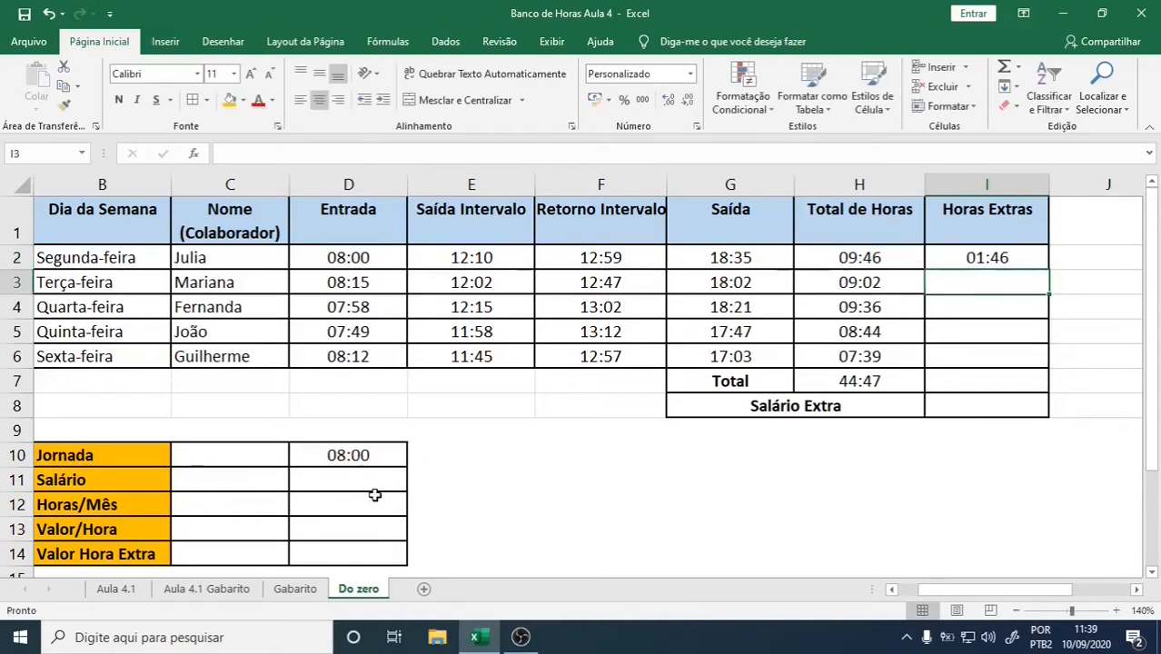
Copy the Horas Extras formula from I2 down to I6 and check the copied references in I3 and I4.
left_click(990, 259)
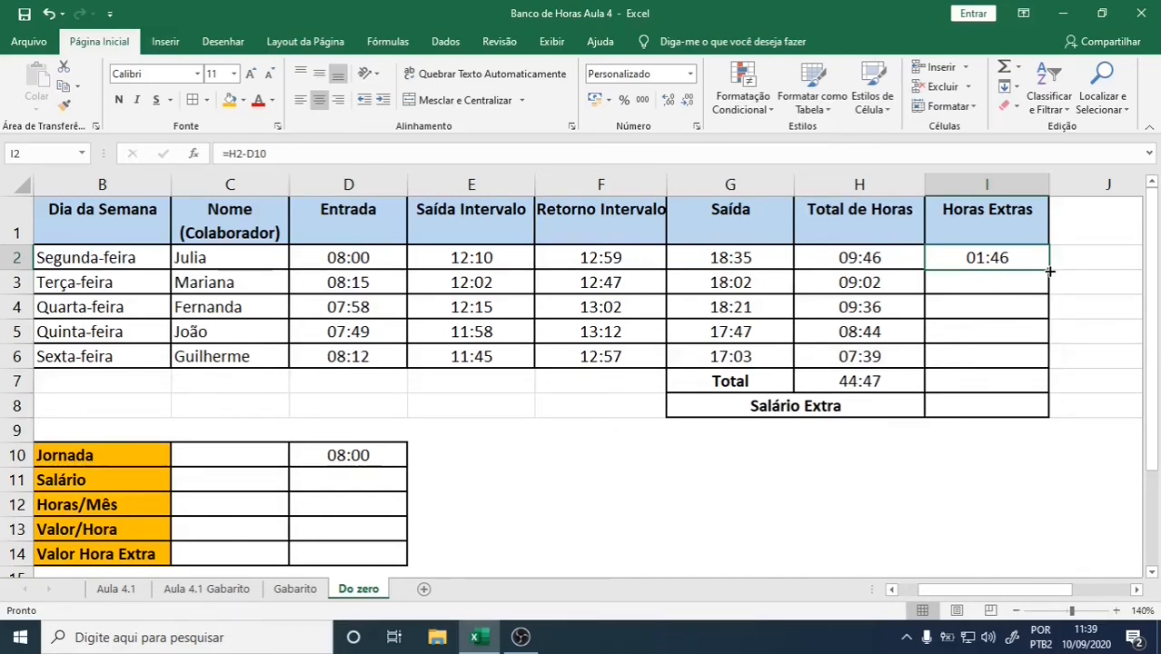
left_click_drag(1049, 270, 1042, 368)
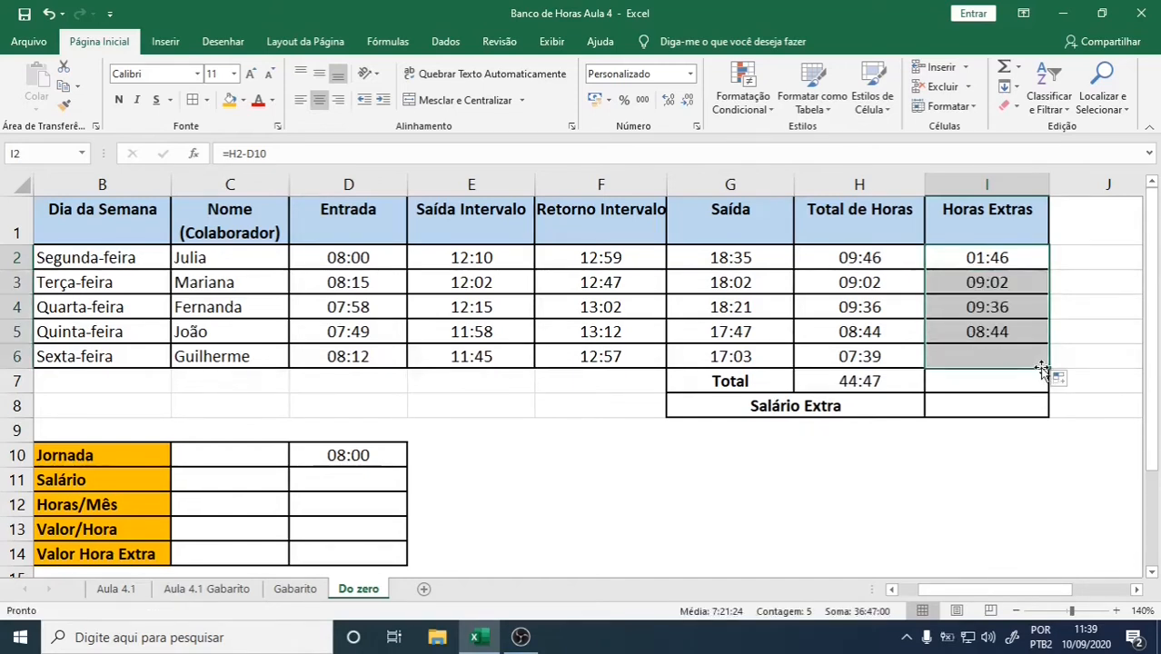
left_click(993, 283)
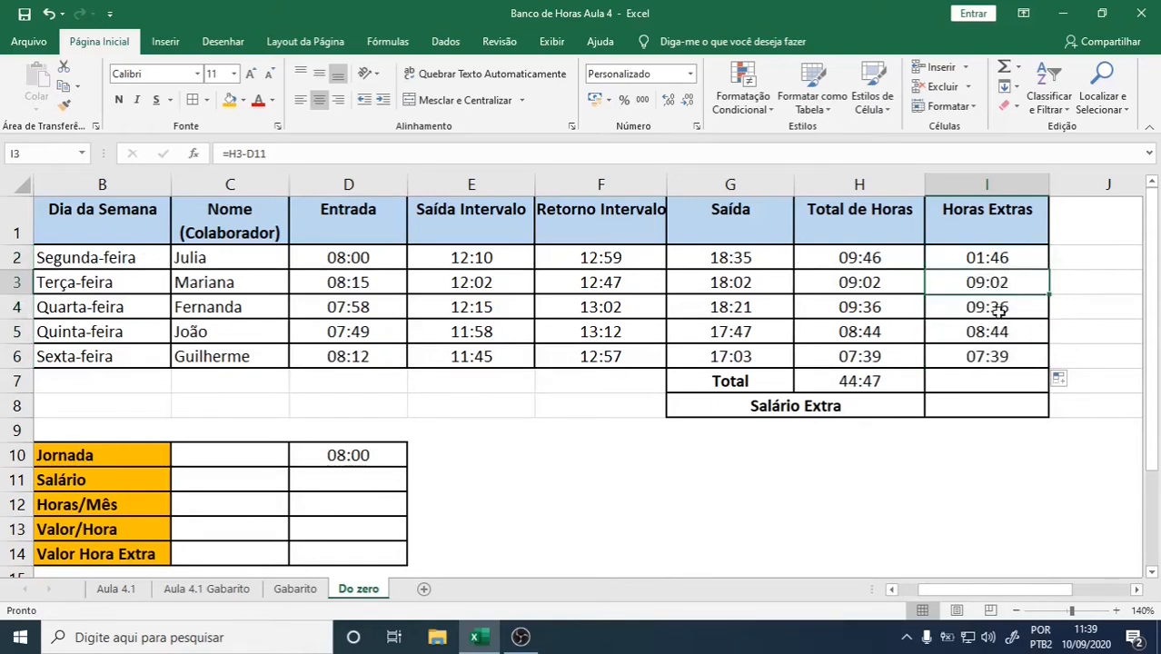
left_click(996, 308)
left_click(999, 282)
left_click(847, 283)
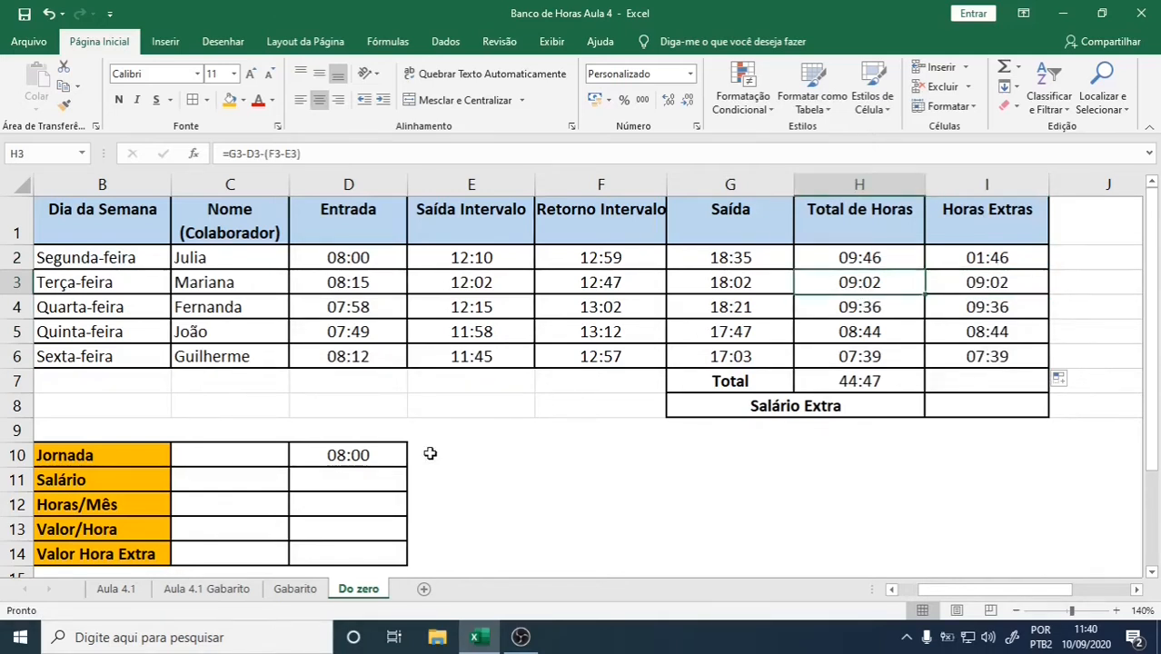
Examine which cells the copied Horas Extras formulas in I3 to I6 refer to, compared with the Jornada value in D10.
left_click(348, 455)
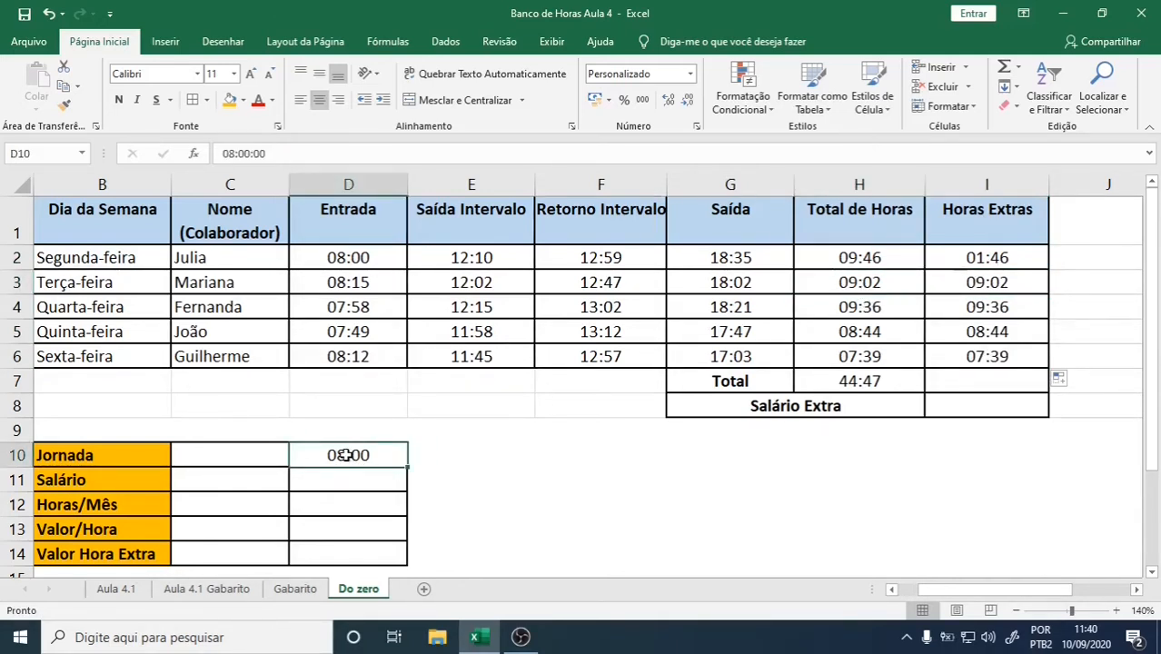
left_click(996, 279)
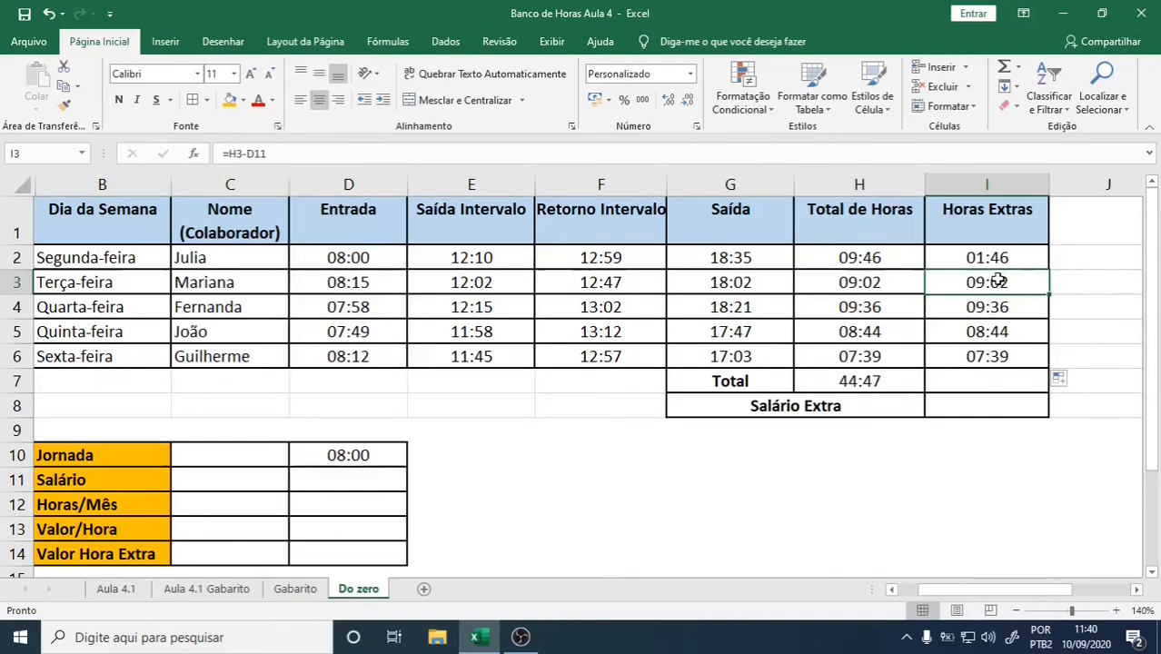
double_click(1027, 283)
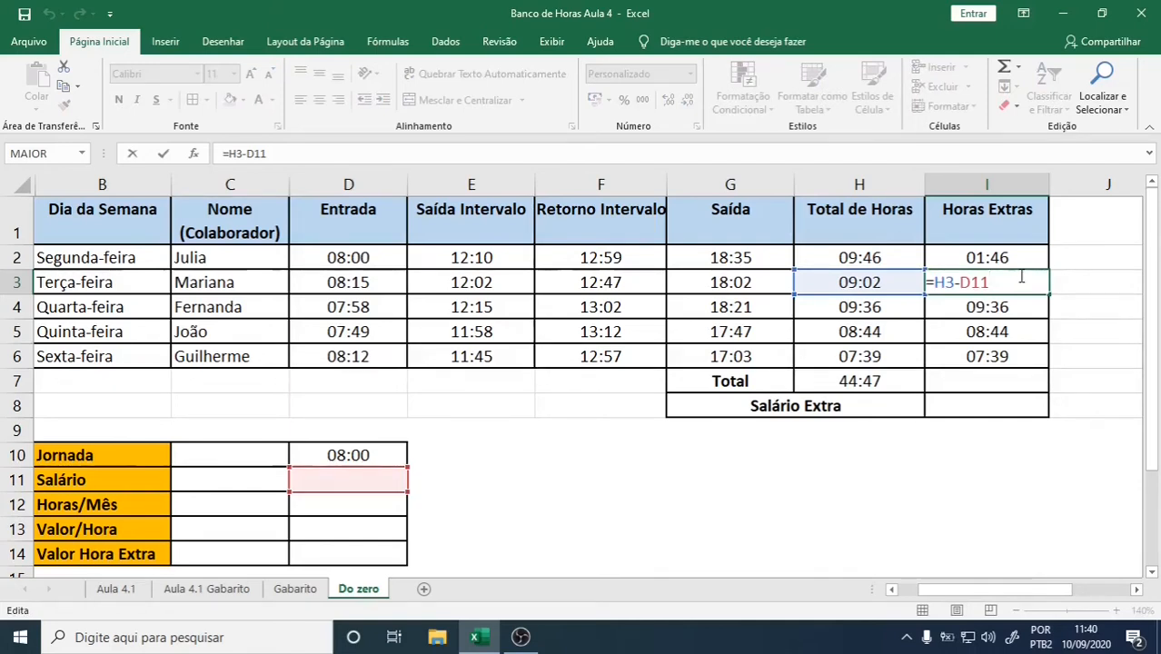
left_click(885, 284)
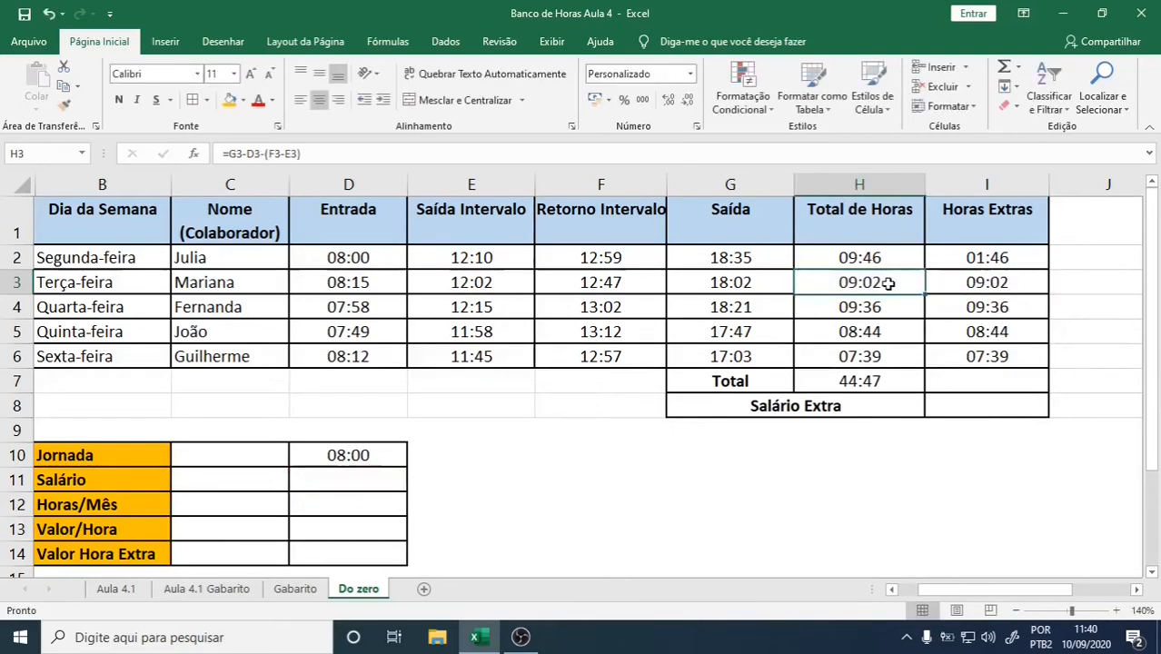
double_click(980, 283)
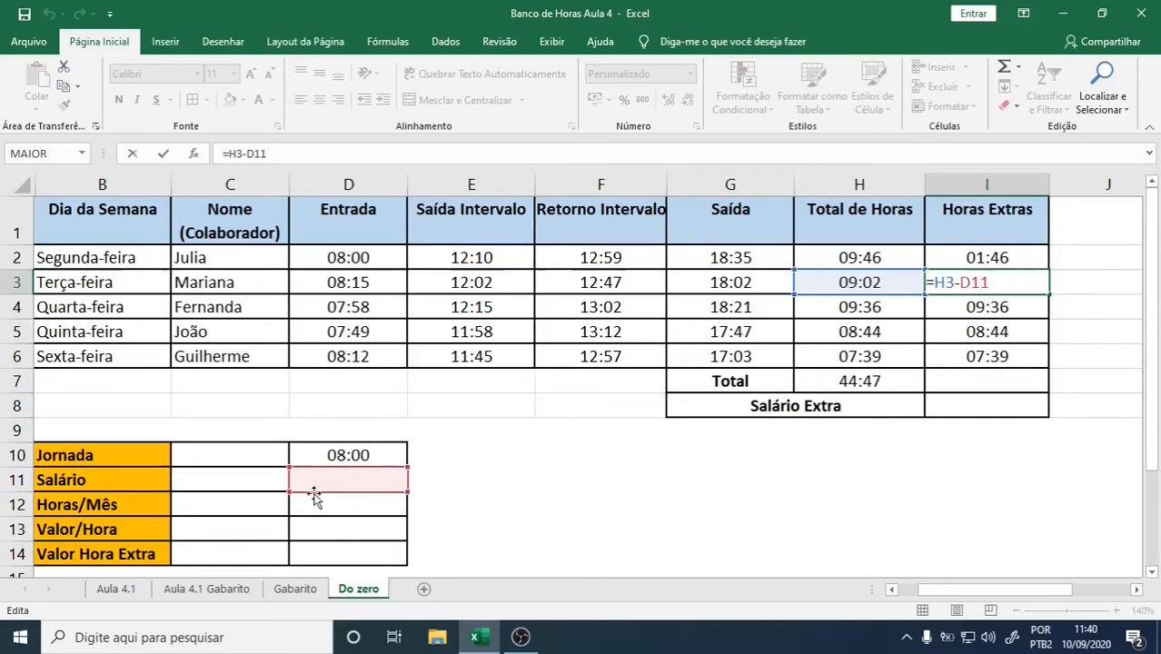
key("Return")
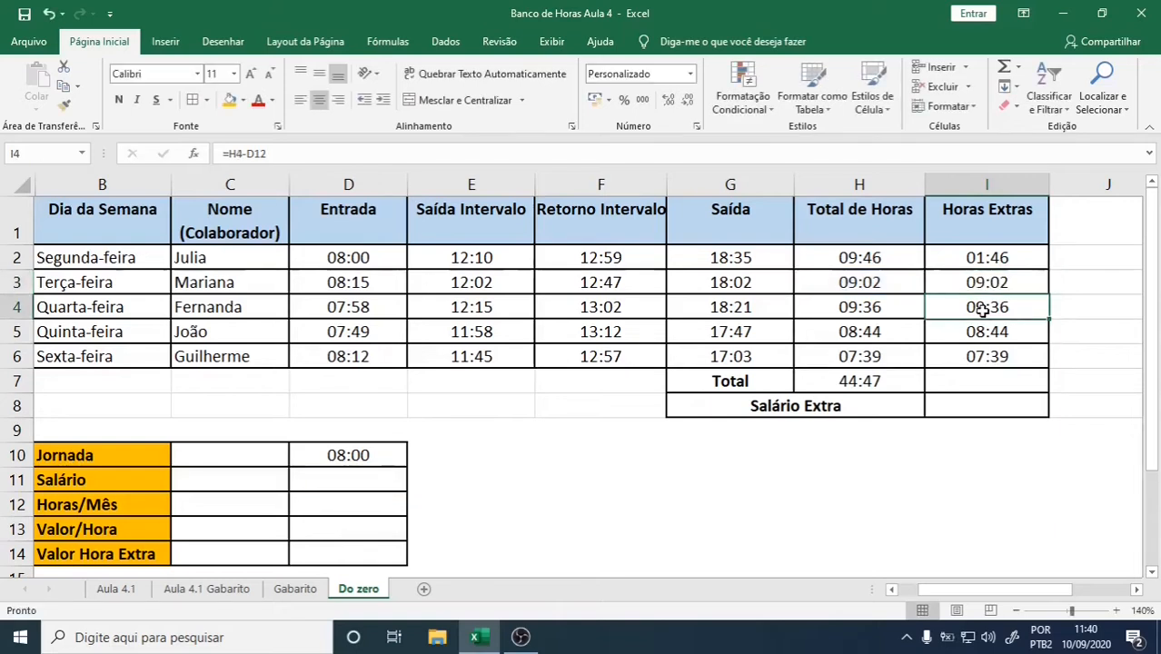
double_click(983, 310)
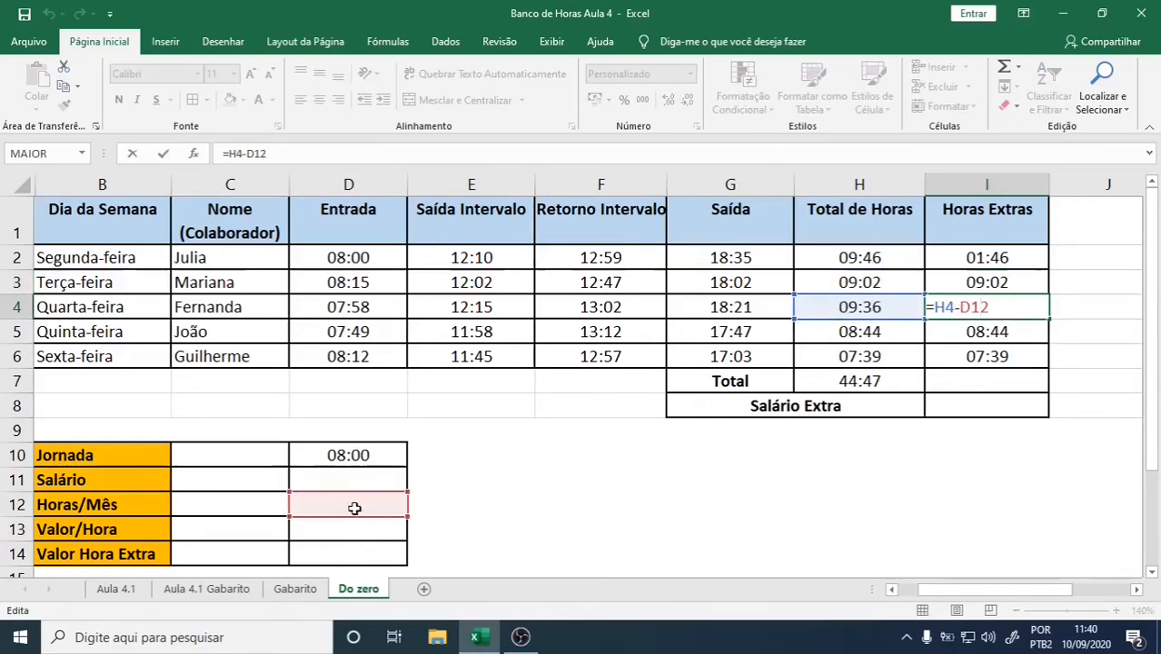
double_click(988, 333)
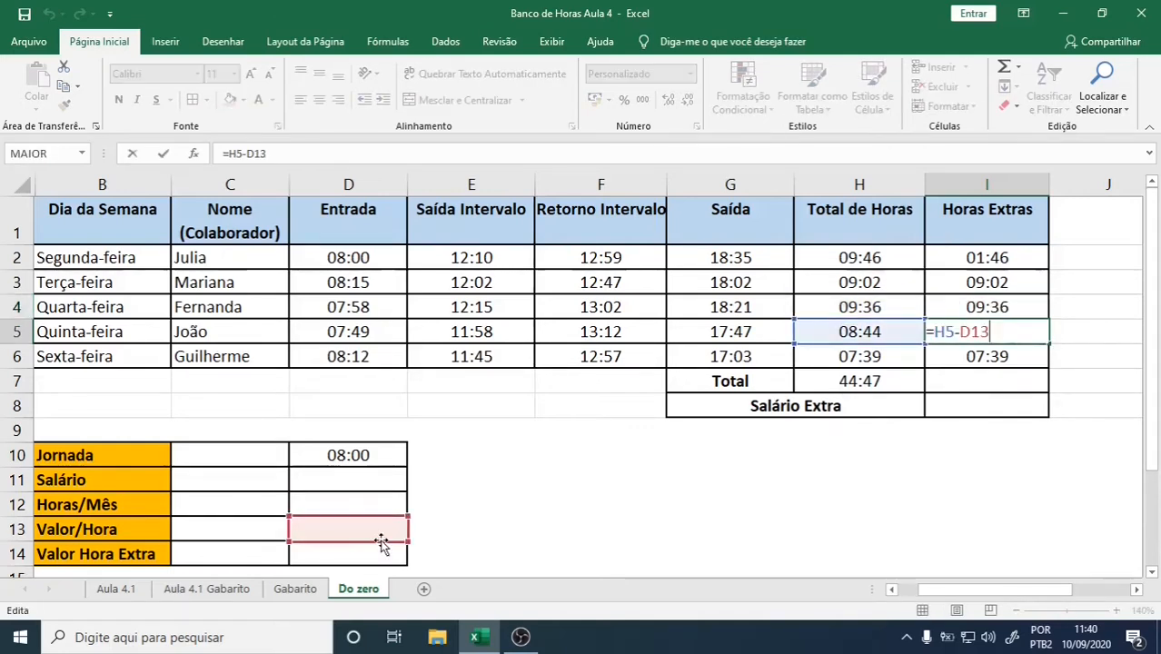
double_click(999, 359)
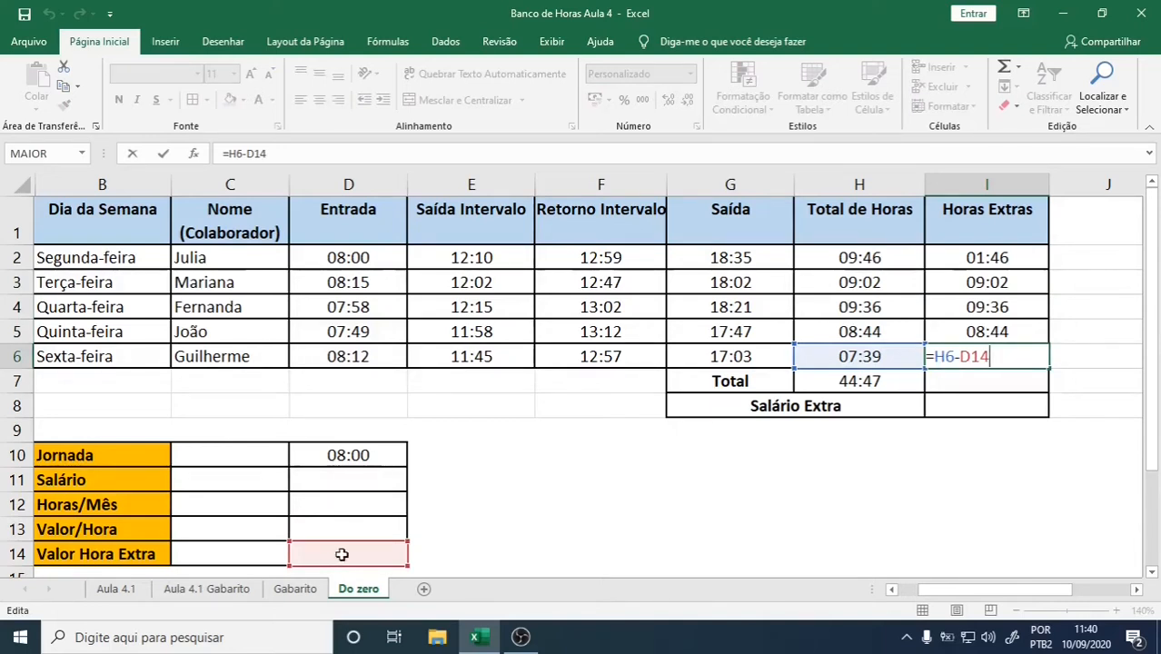
Compare the D11, D12 and D13 references in the Horas Extras formulas with the Jornada cell D10 they should subtract.
left_click(986, 284)
double_click(986, 283)
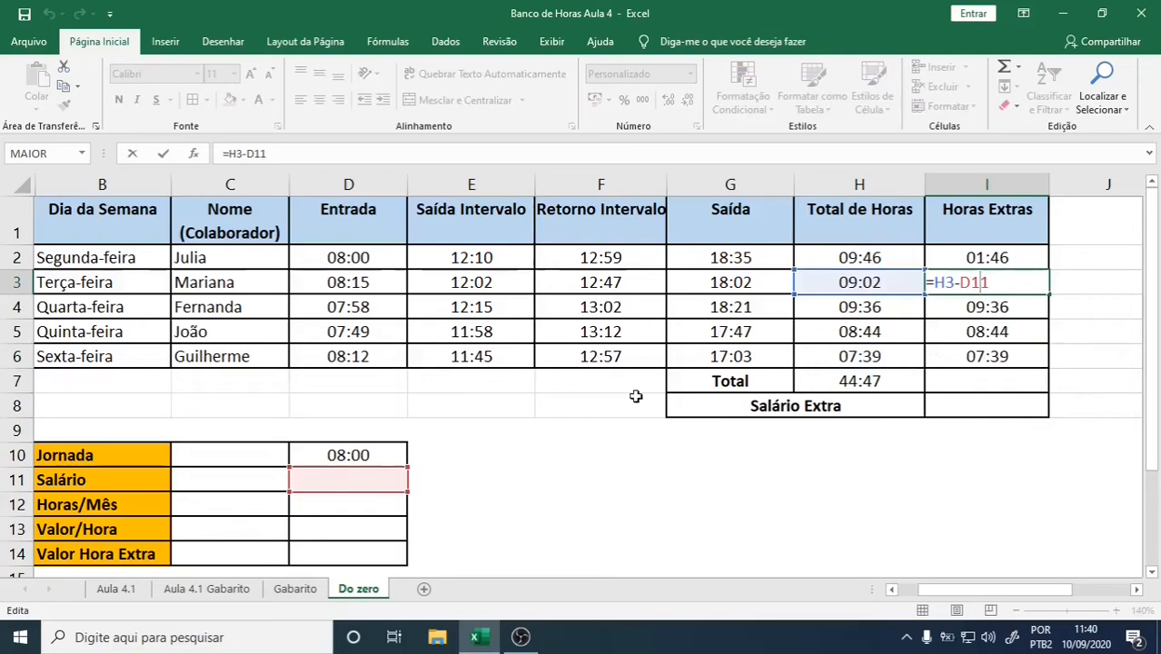
left_click(353, 452)
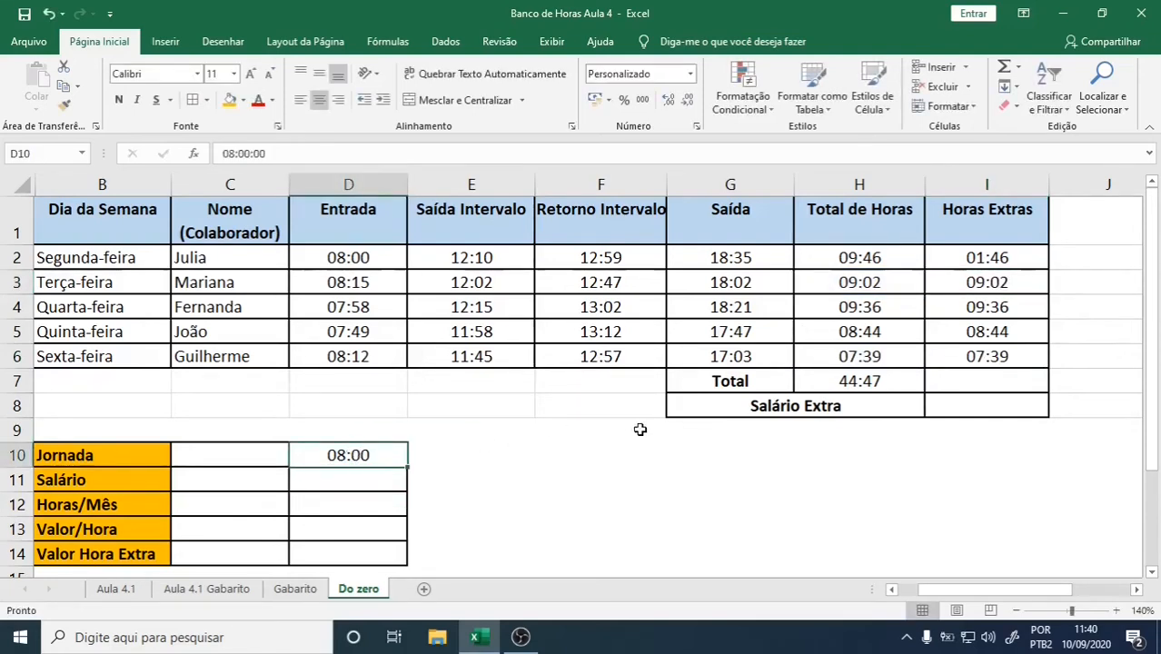
double_click(998, 307)
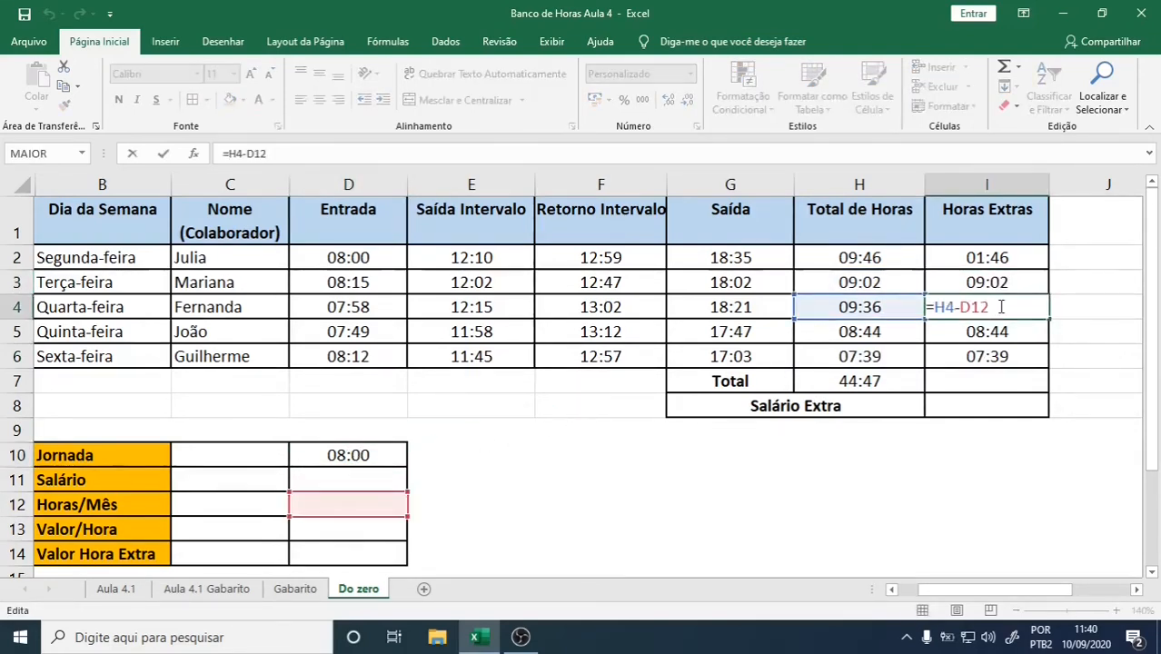
left_click(988, 257)
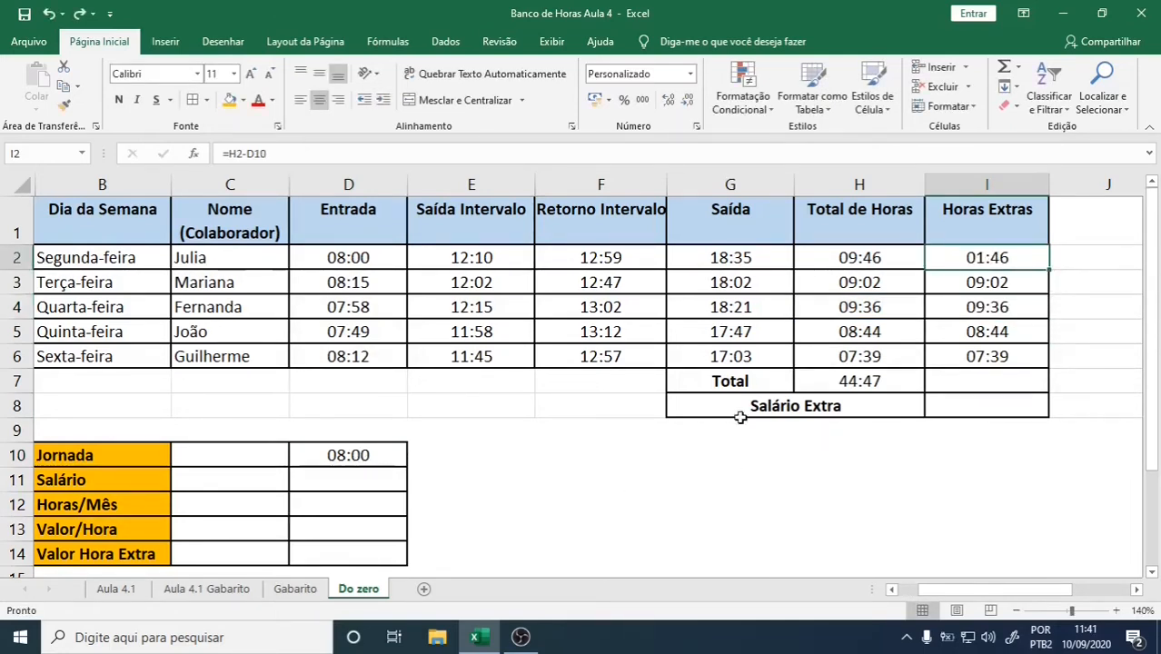
left_click(870, 282)
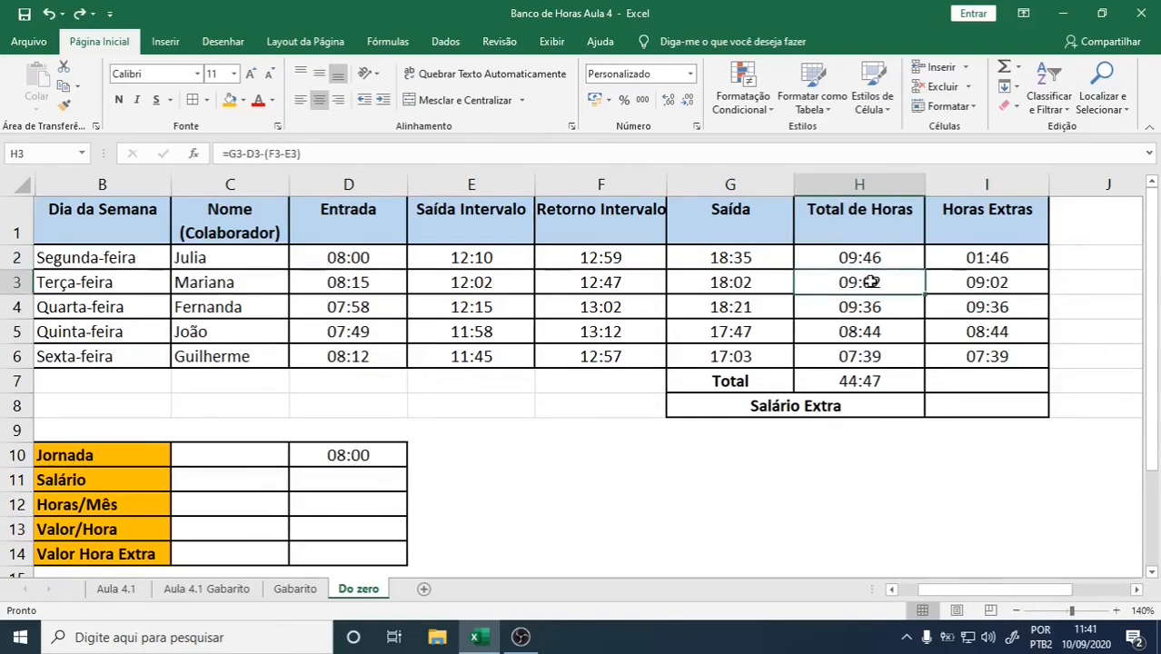
left_click(320, 481)
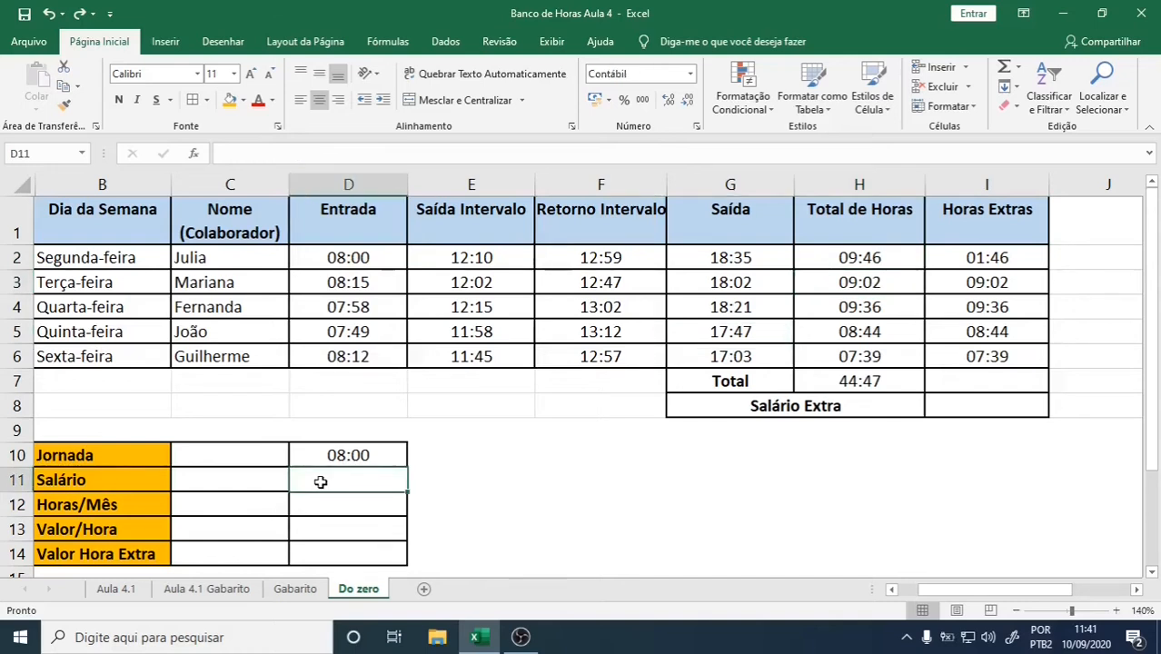
left_click(967, 309)
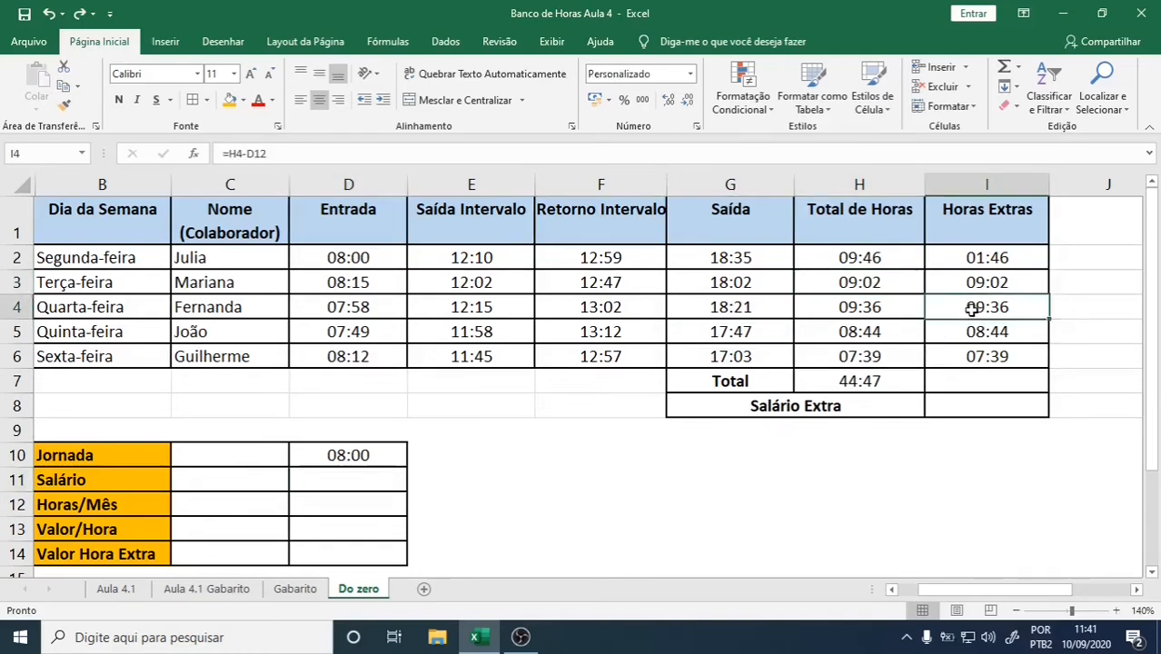
left_click(331, 508)
left_click(1021, 337)
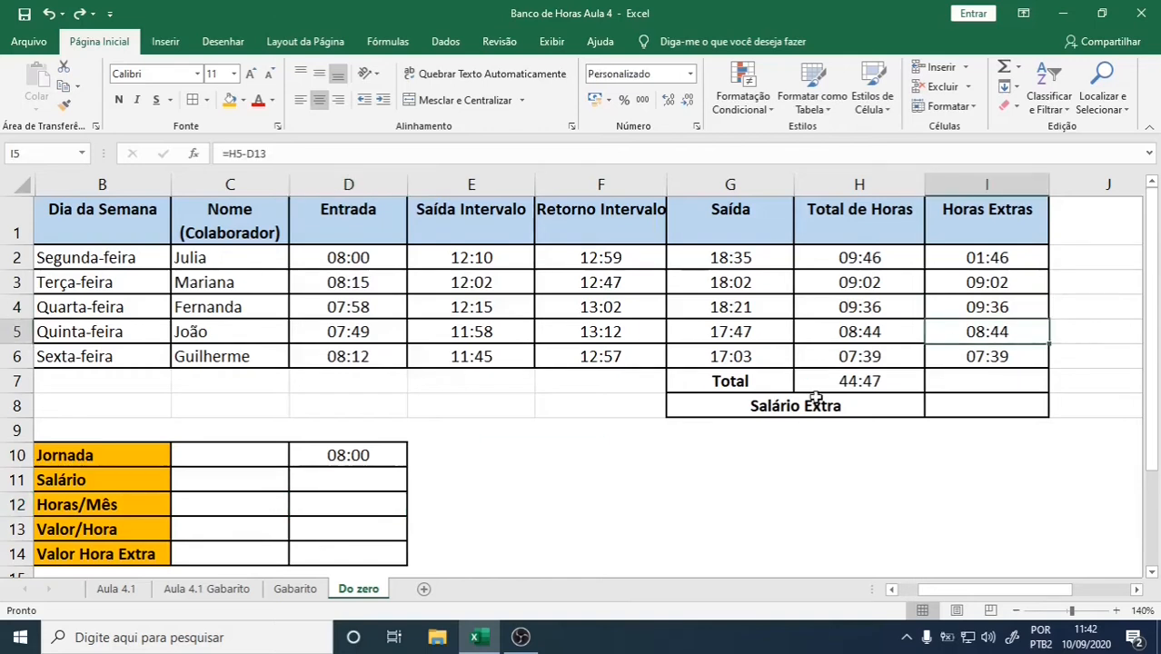
left_click(376, 528)
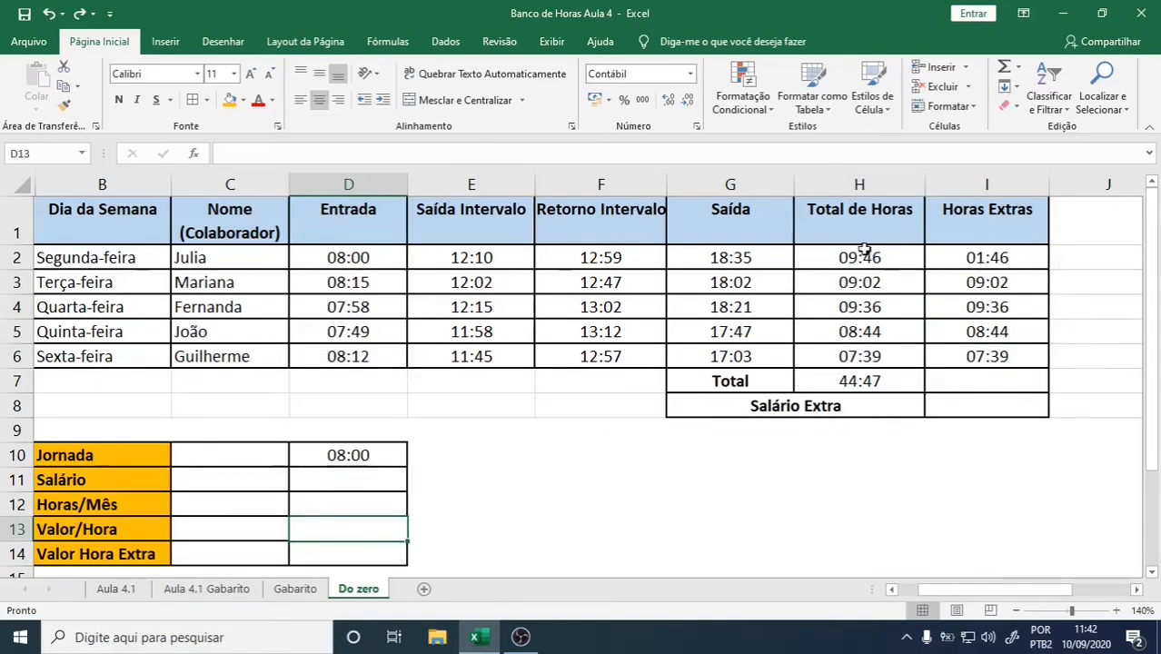
left_click(323, 453)
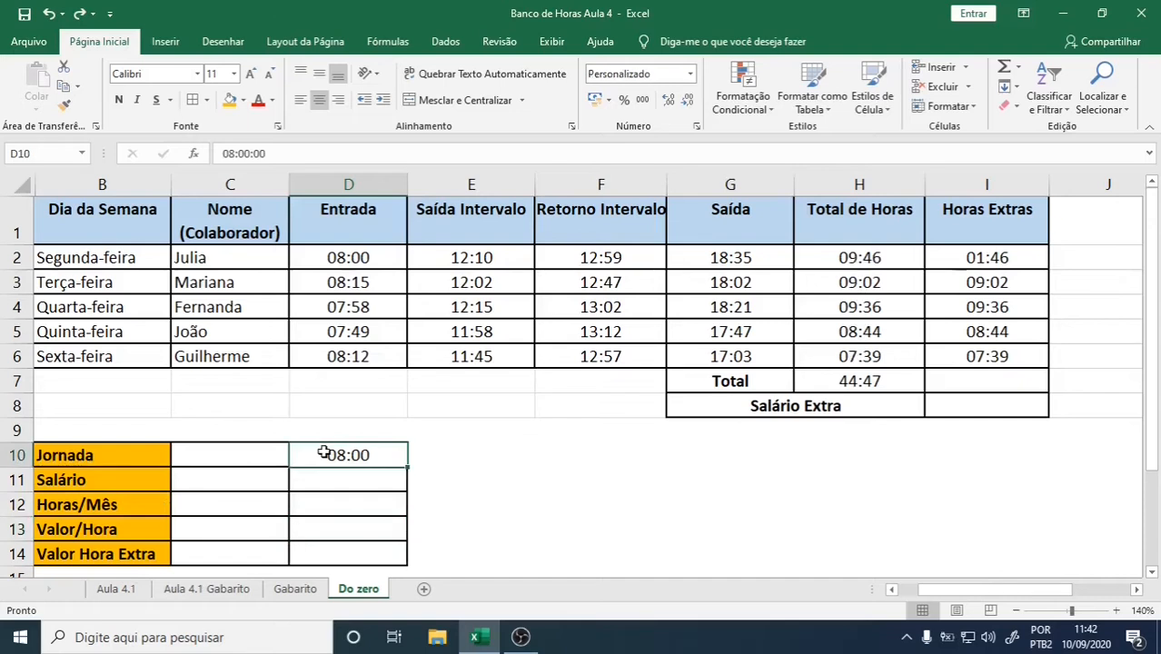
Change the Horas Extras formula in I2 to =H2-$D$10 and copy it down to I6.
left_click(999, 257)
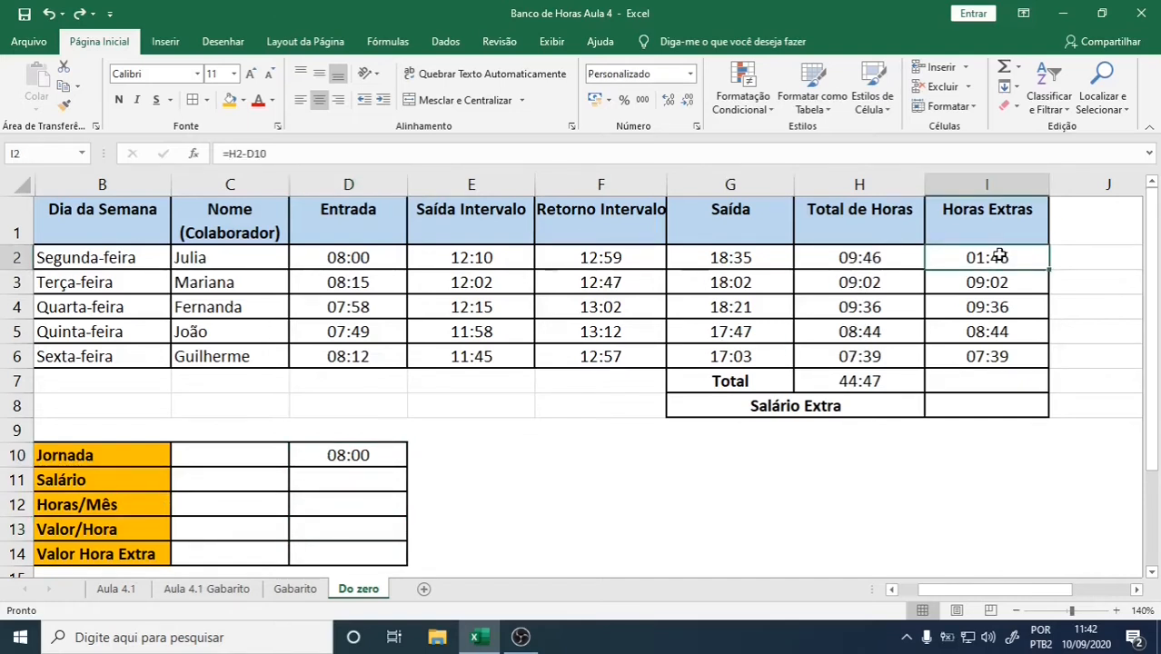
double_click(999, 257)
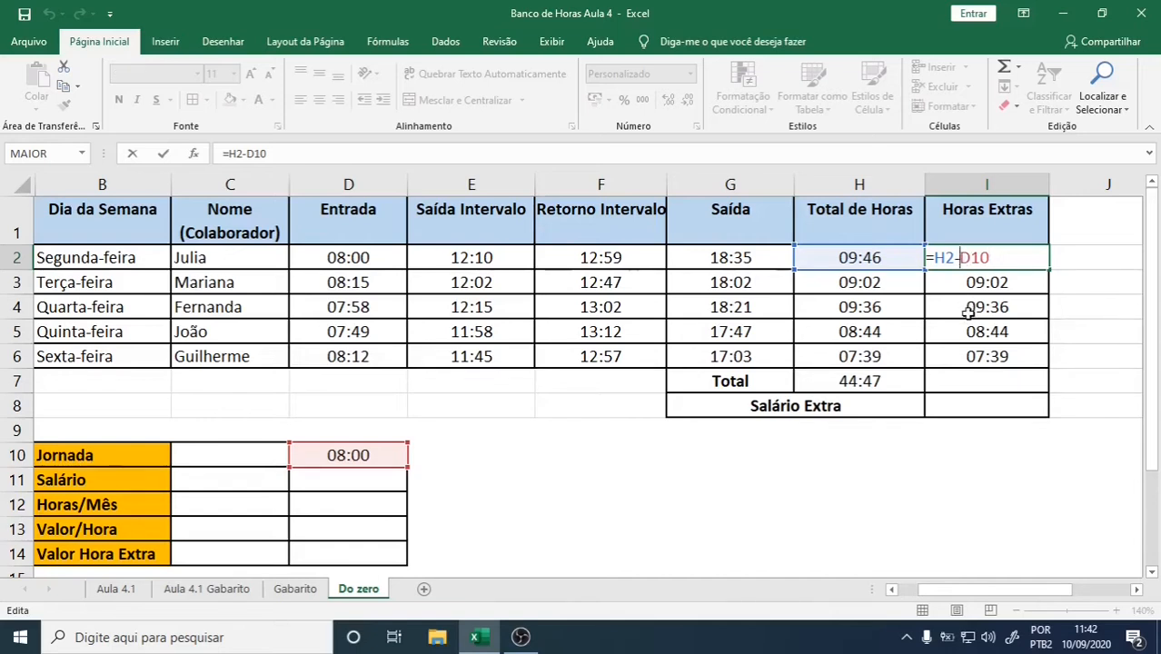
type("$D")
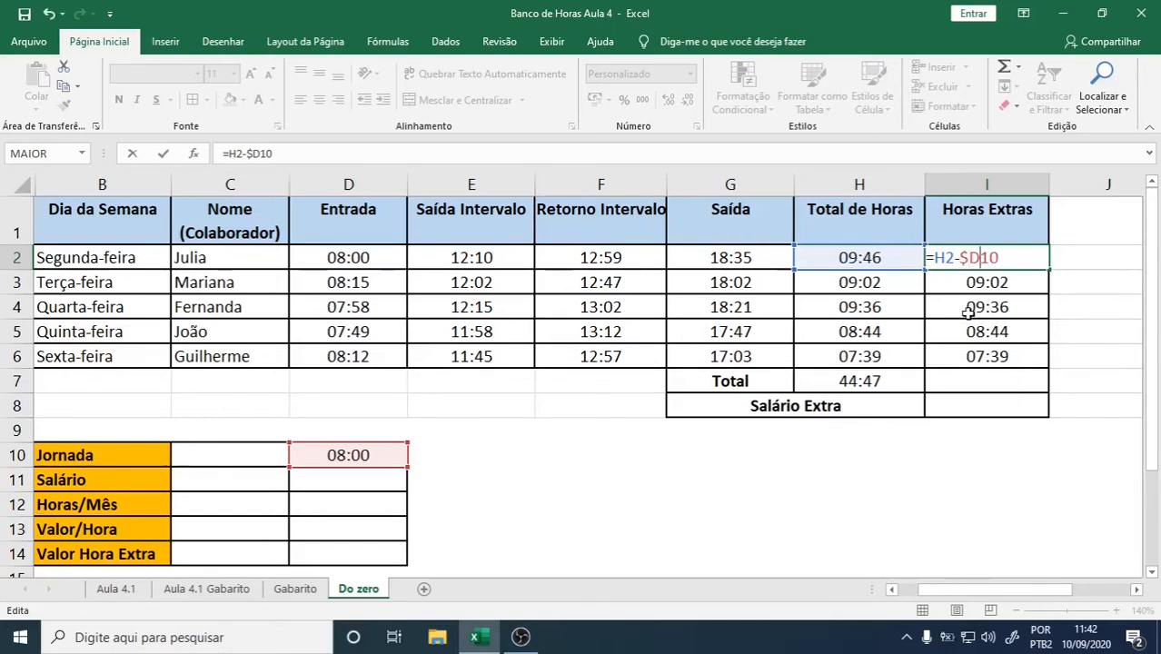
type("$")
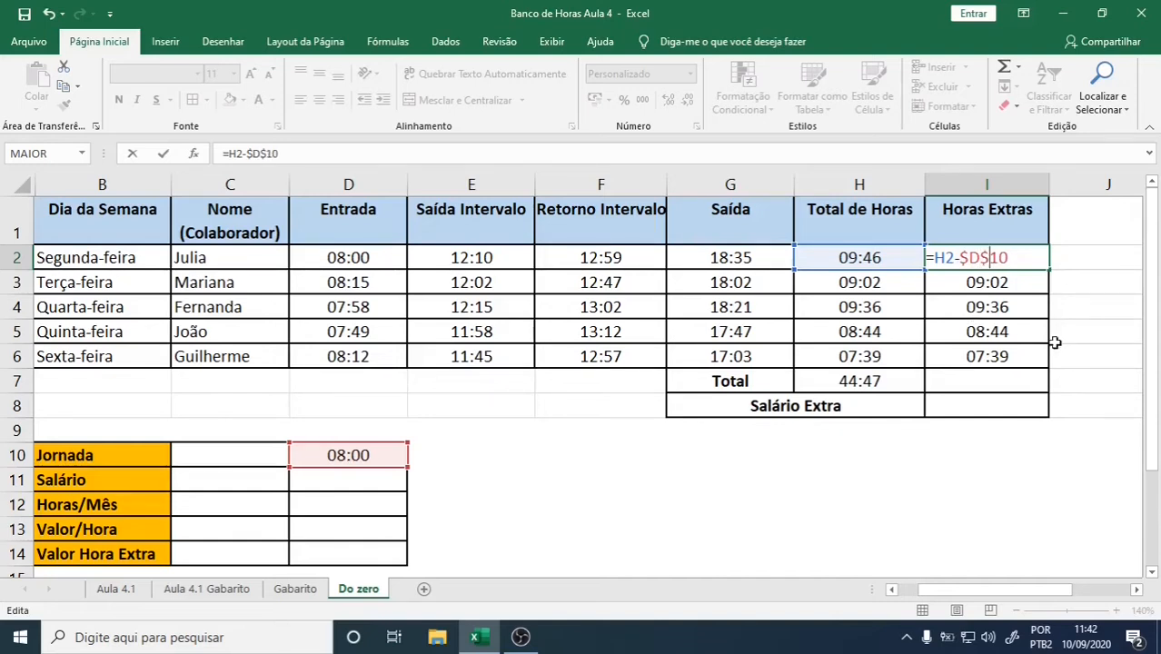
left_click(999, 307)
left_click(1000, 258)
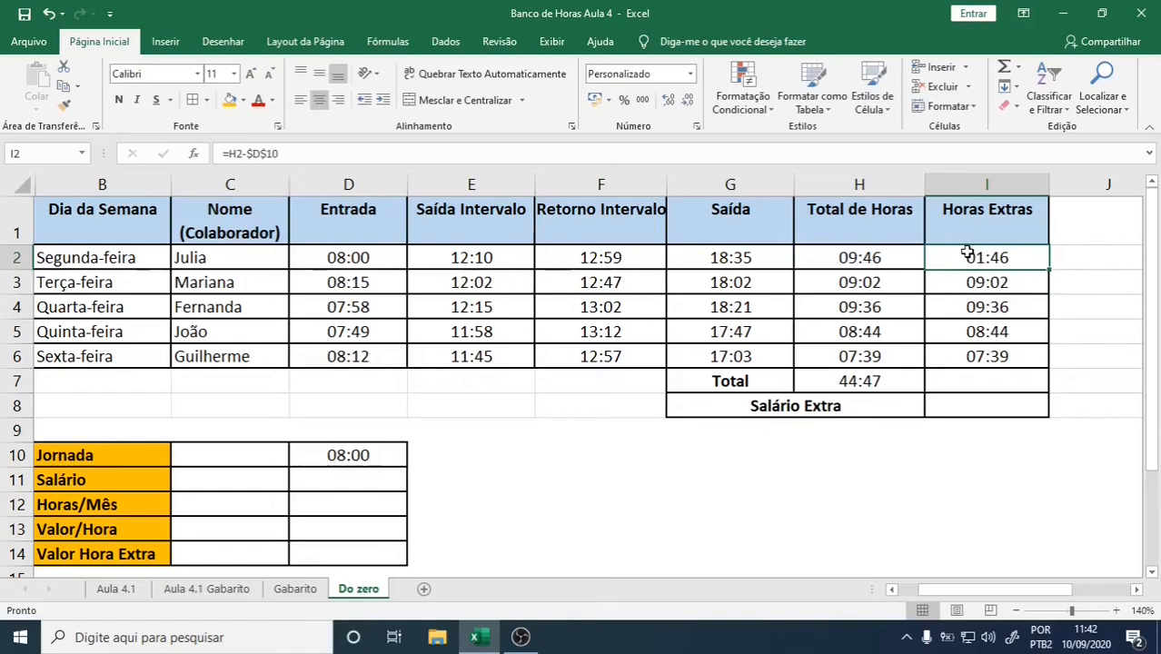
left_click_drag(1049, 270, 1042, 364)
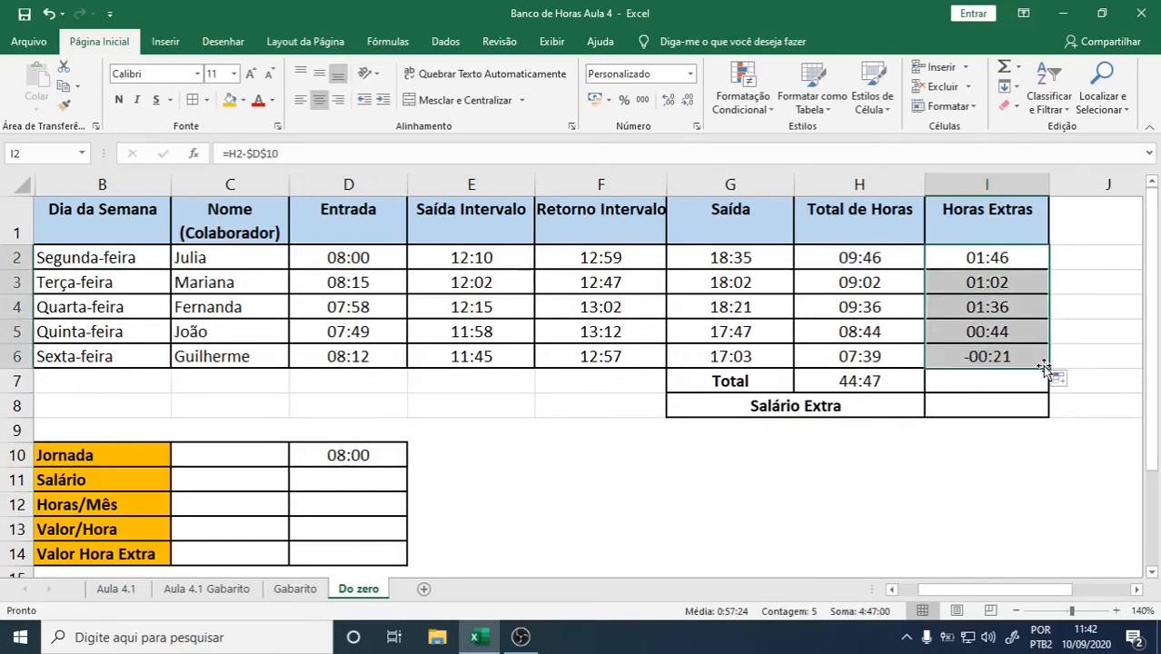
Check that the copied Horas Extras formulas in I3 to I6 all refer to the Jornada cell D10.
left_click(995, 285)
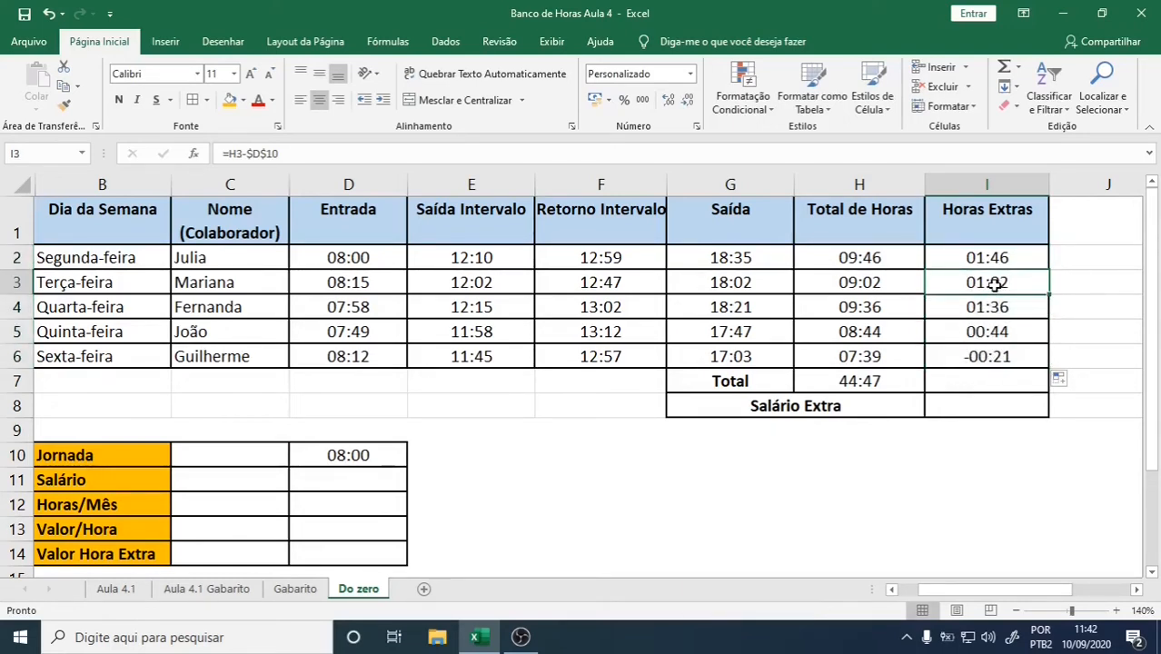
double_click(994, 285)
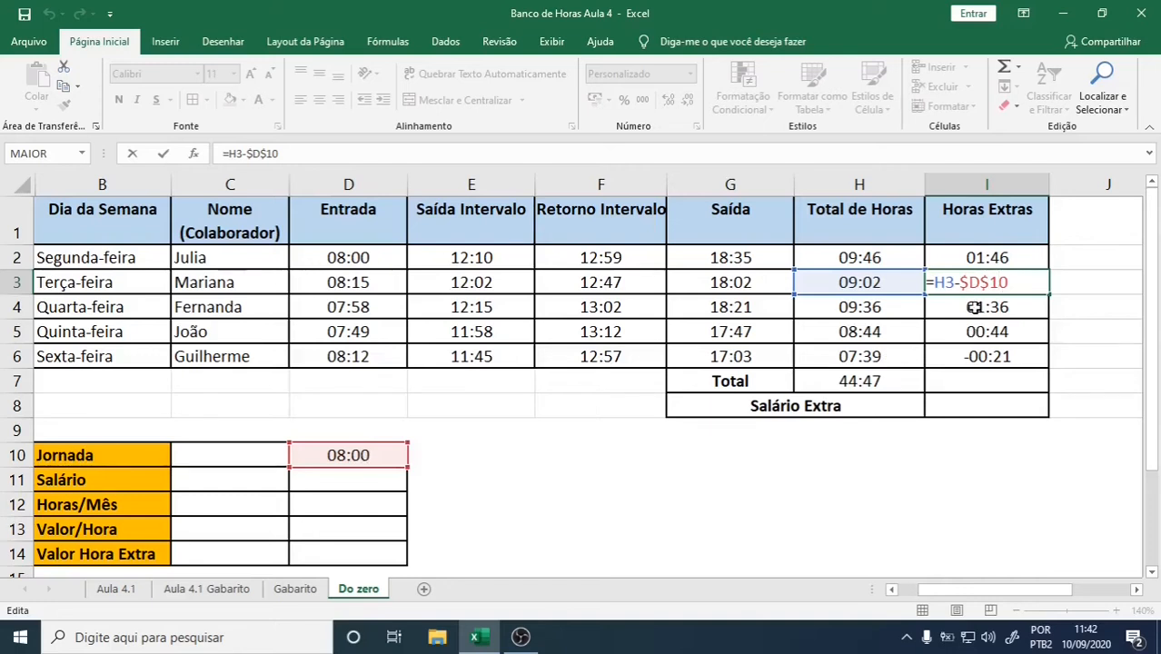
double_click(977, 307)
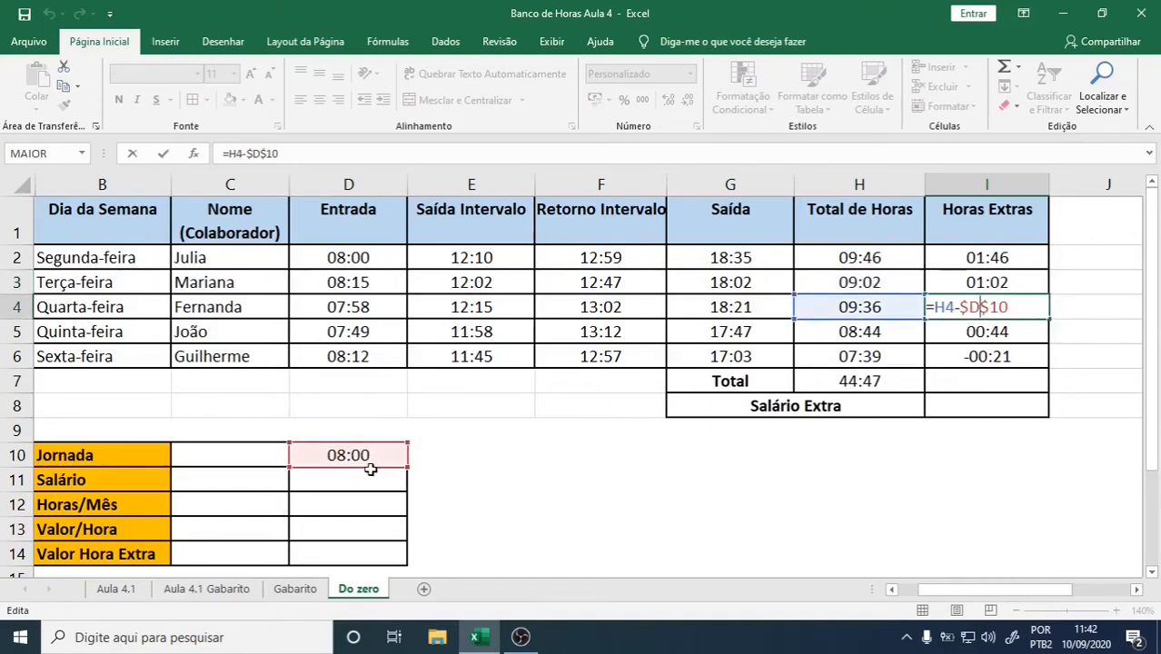
double_click(987, 331)
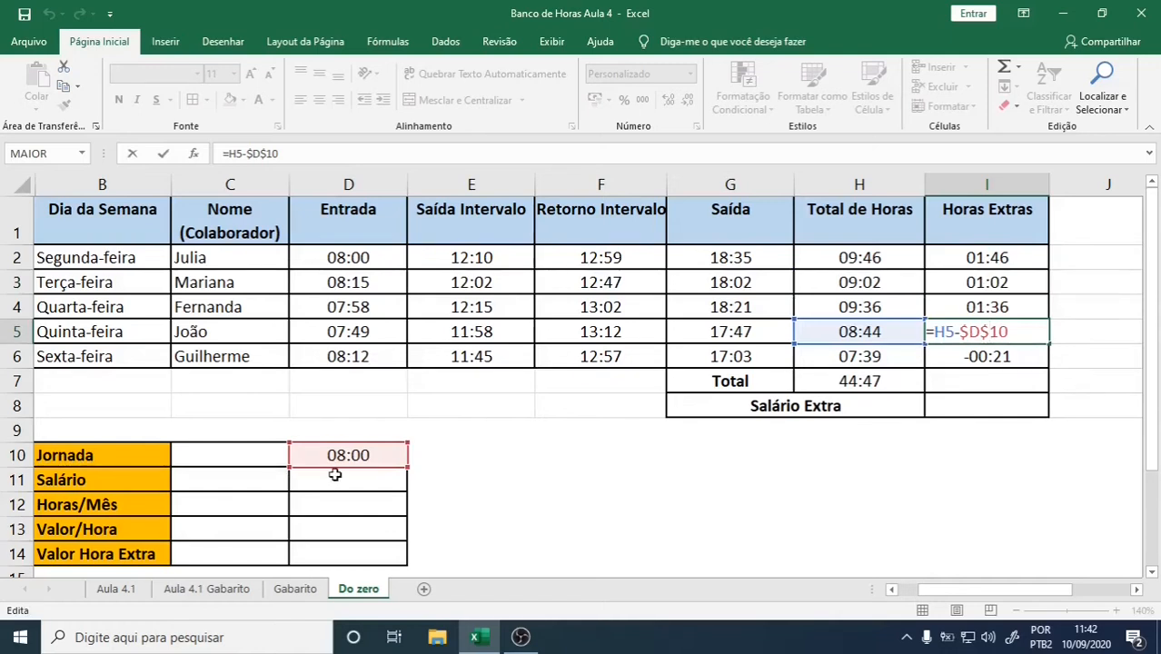
double_click(981, 357)
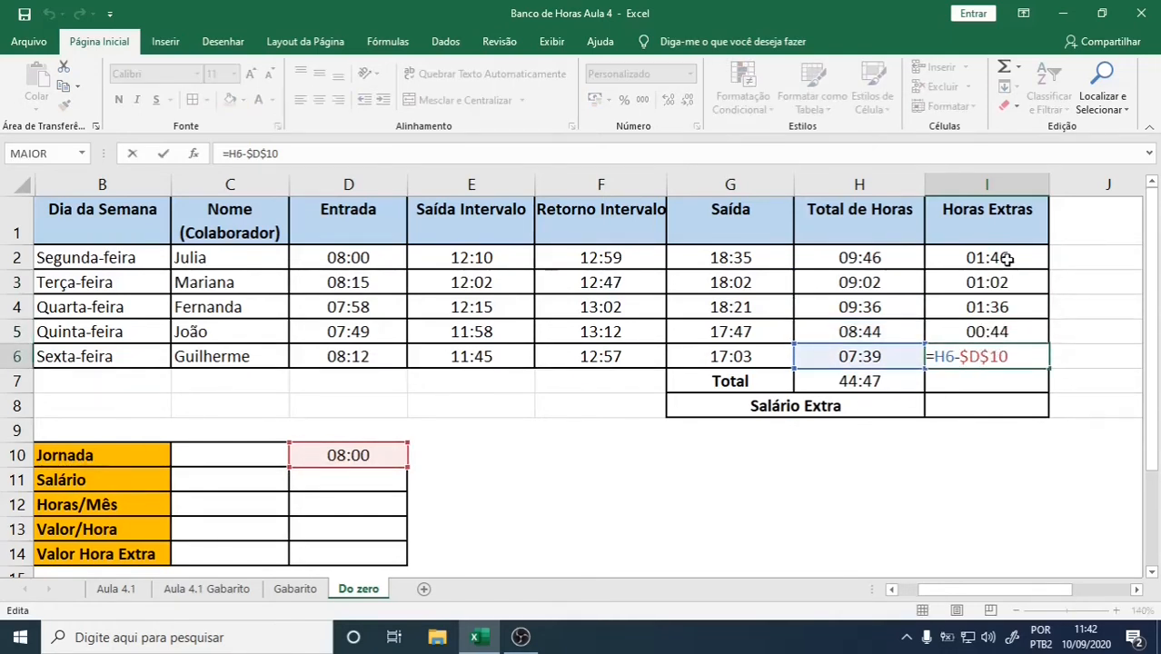
Undo the copying of the Horas Extras formula down to I6 and the absolute reference change in I2.
key("Escape")
left_click(49, 14)
left_click(49, 13)
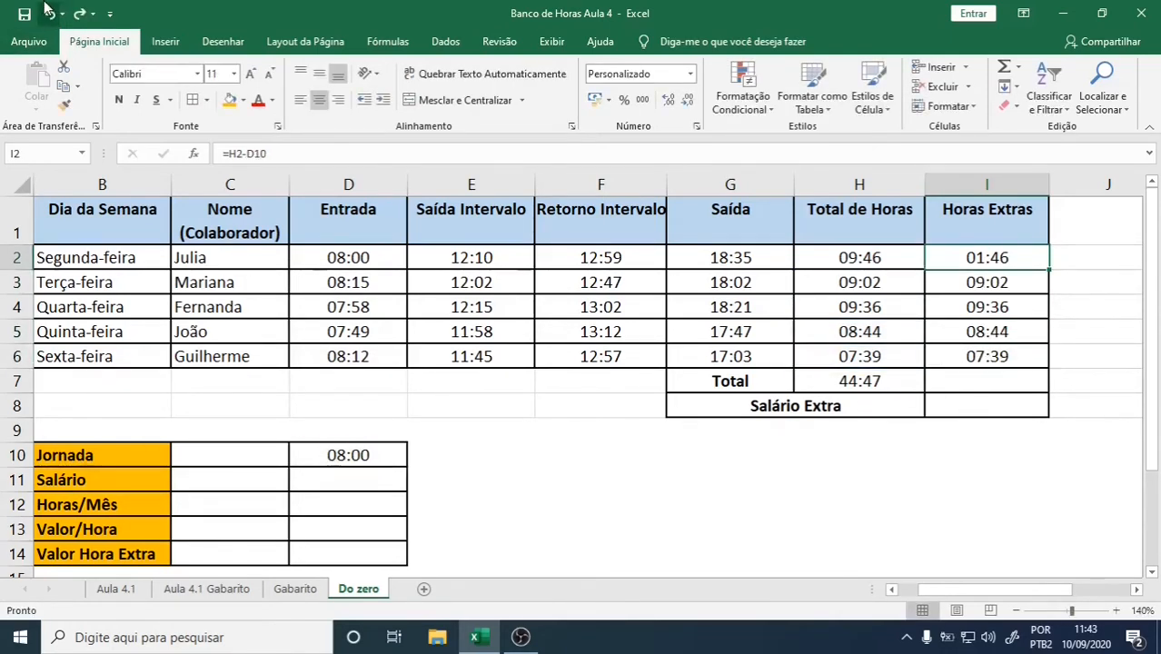
Make the Jornada reference in I2 absolute, giving =H2-$D$10, and fill the formula down through I6.
double_click(988, 259)
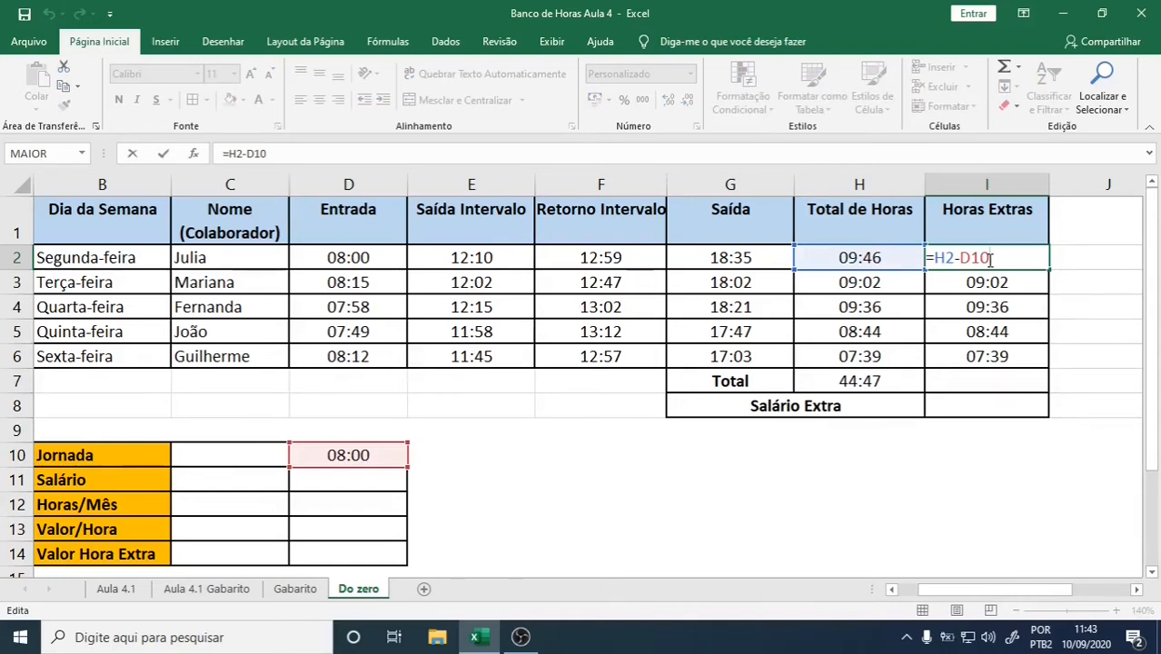
key("F4")
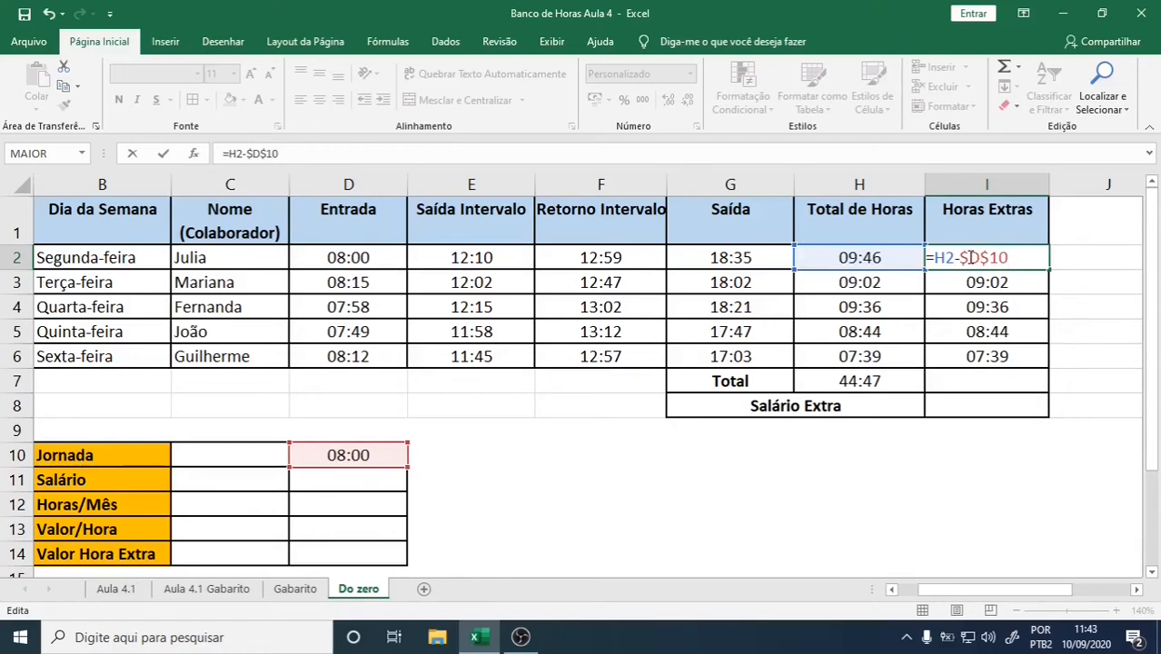
key("Return")
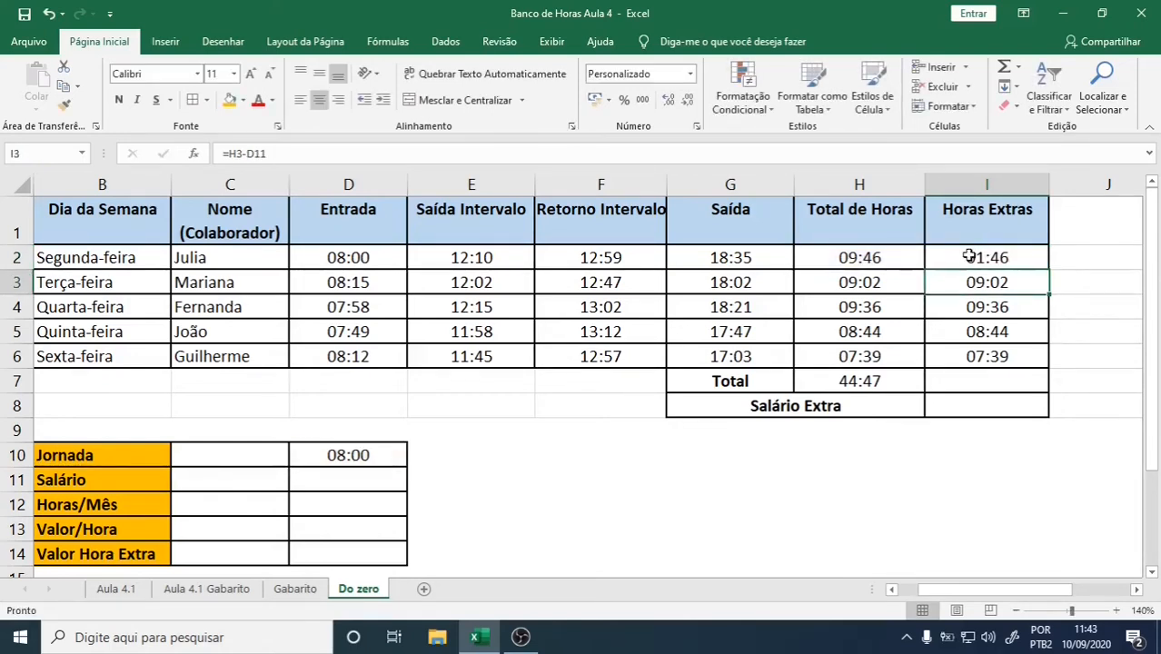
left_click(970, 257)
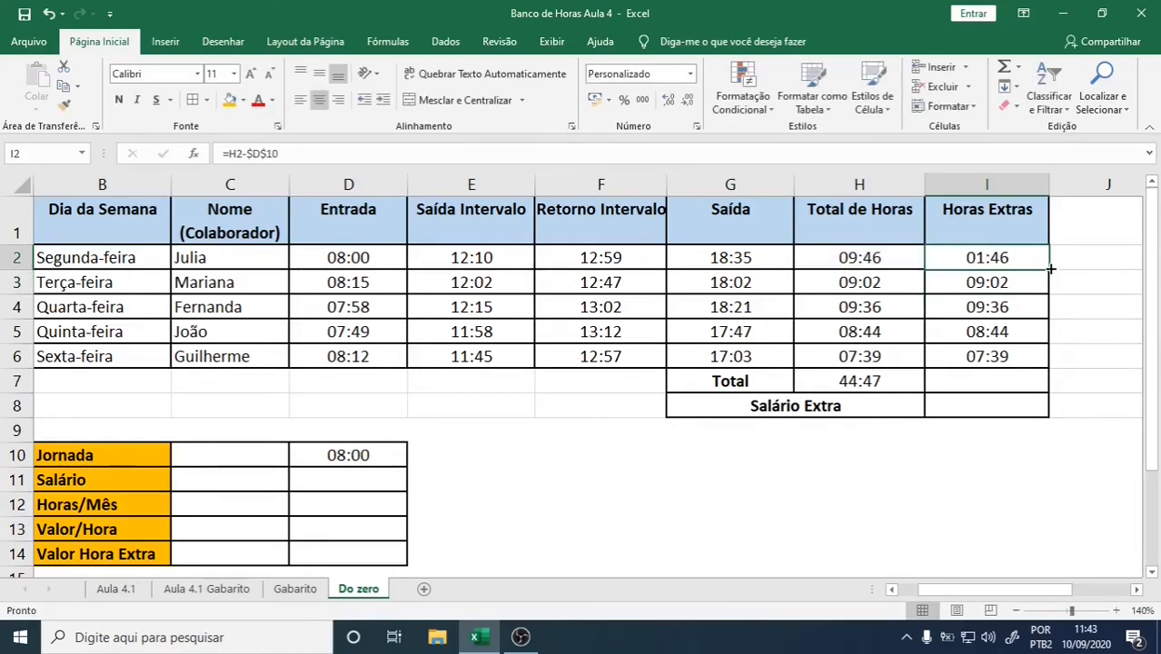
left_click_drag(1049, 269, 1055, 360)
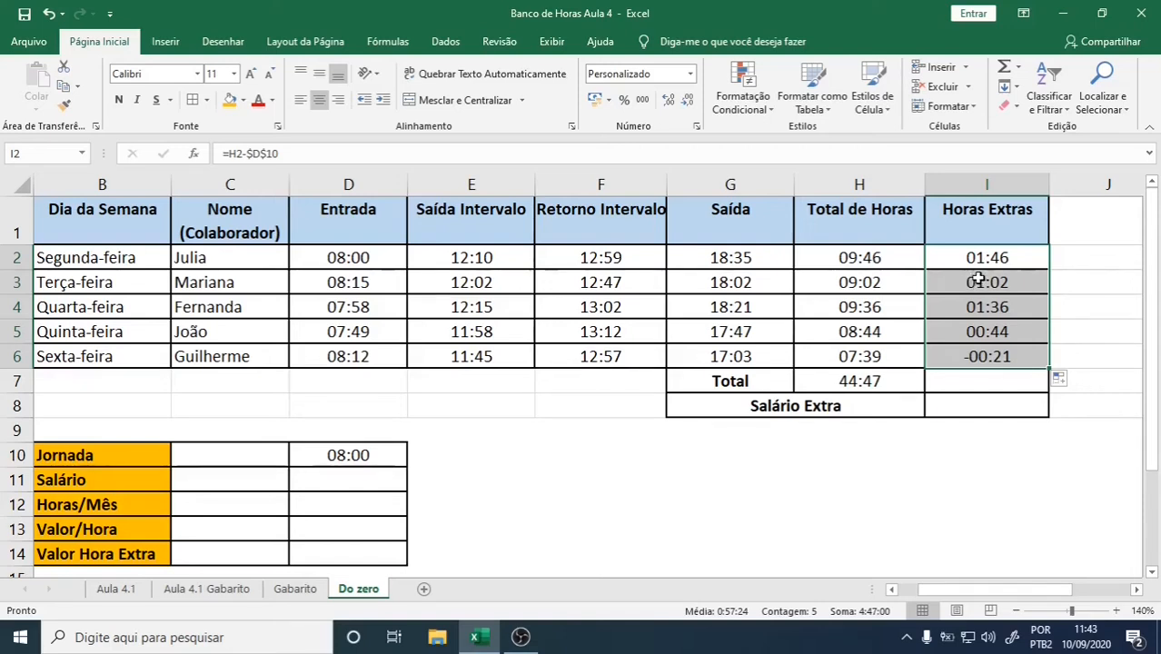
Inspect the Horas Extras formulas in I2 to I6 to verify that each one subtracts the fixed Jornada cell $D$10.
left_click(988, 179)
left_click(986, 258)
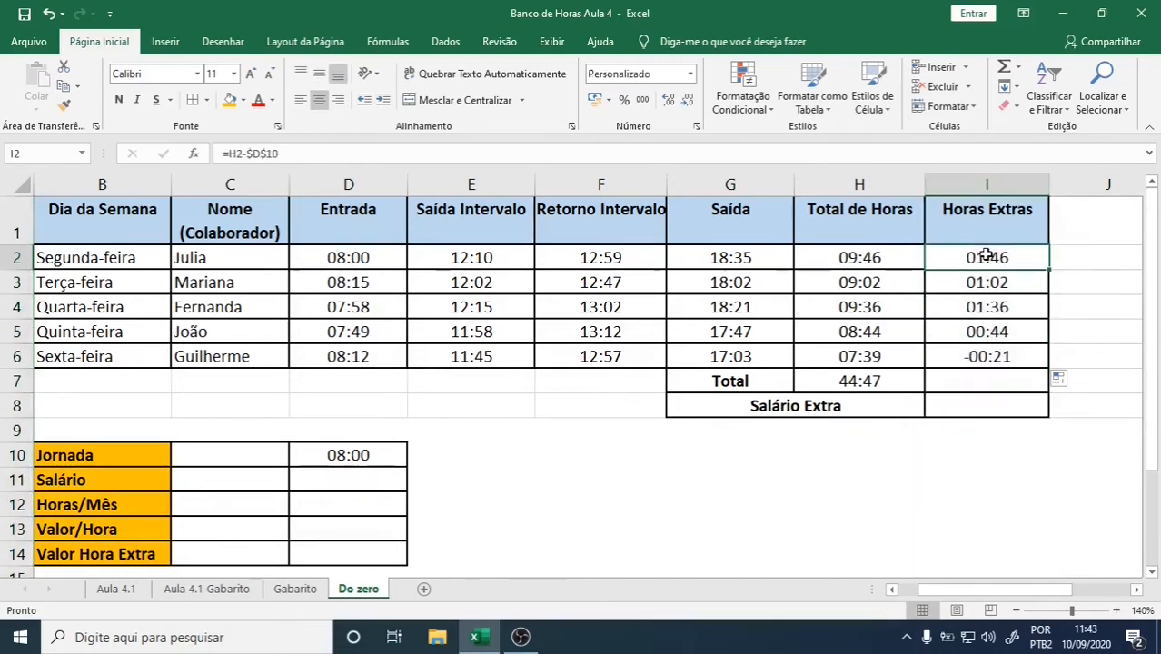
double_click(988, 257)
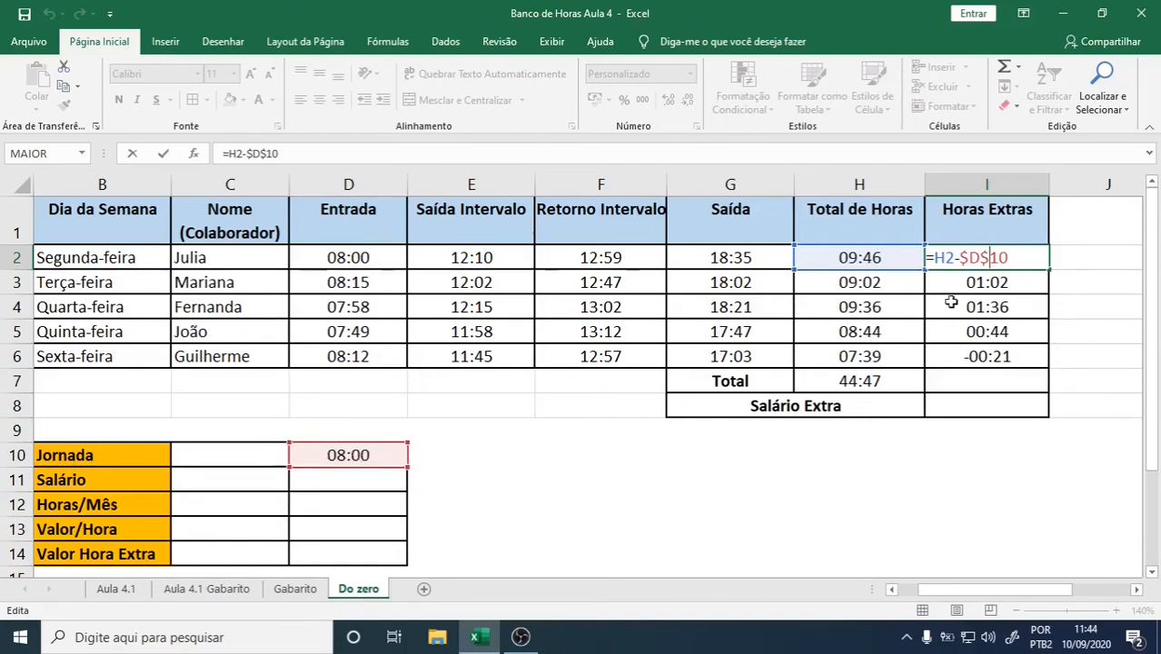
double_click(982, 282)
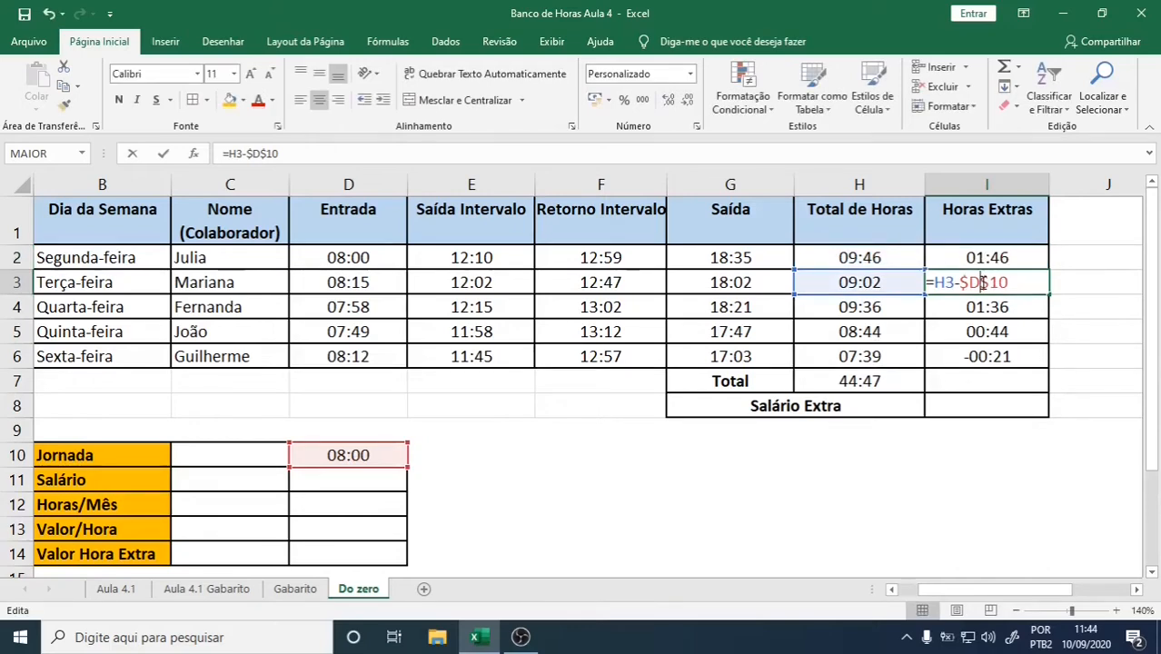
double_click(977, 307)
double_click(971, 333)
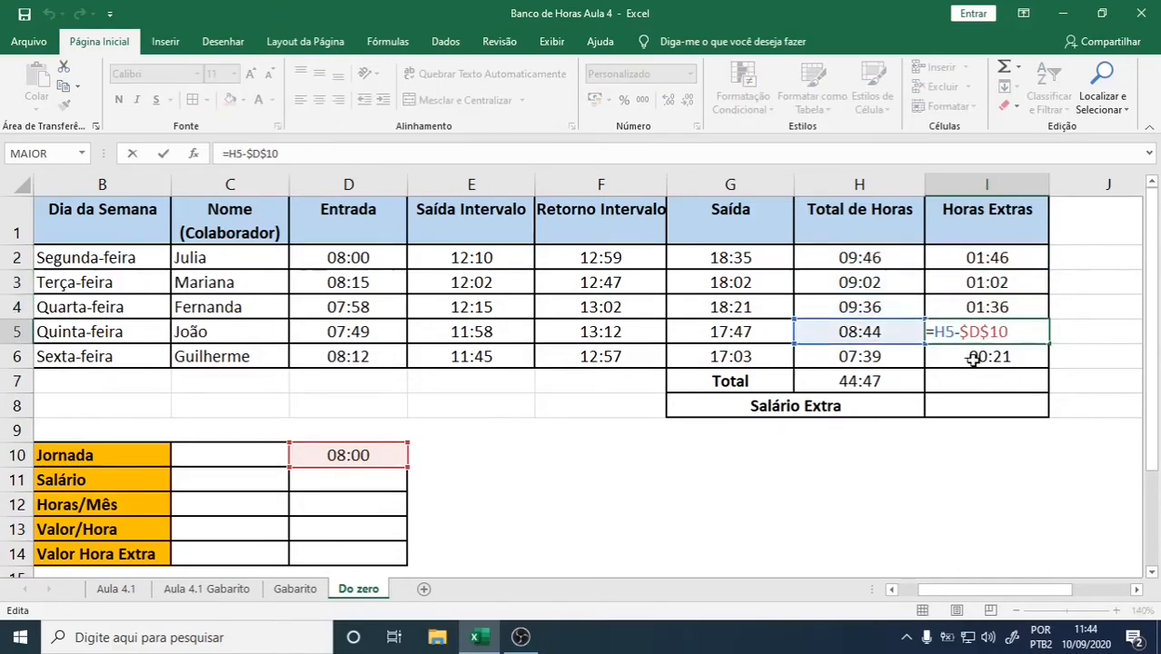
double_click(973, 357)
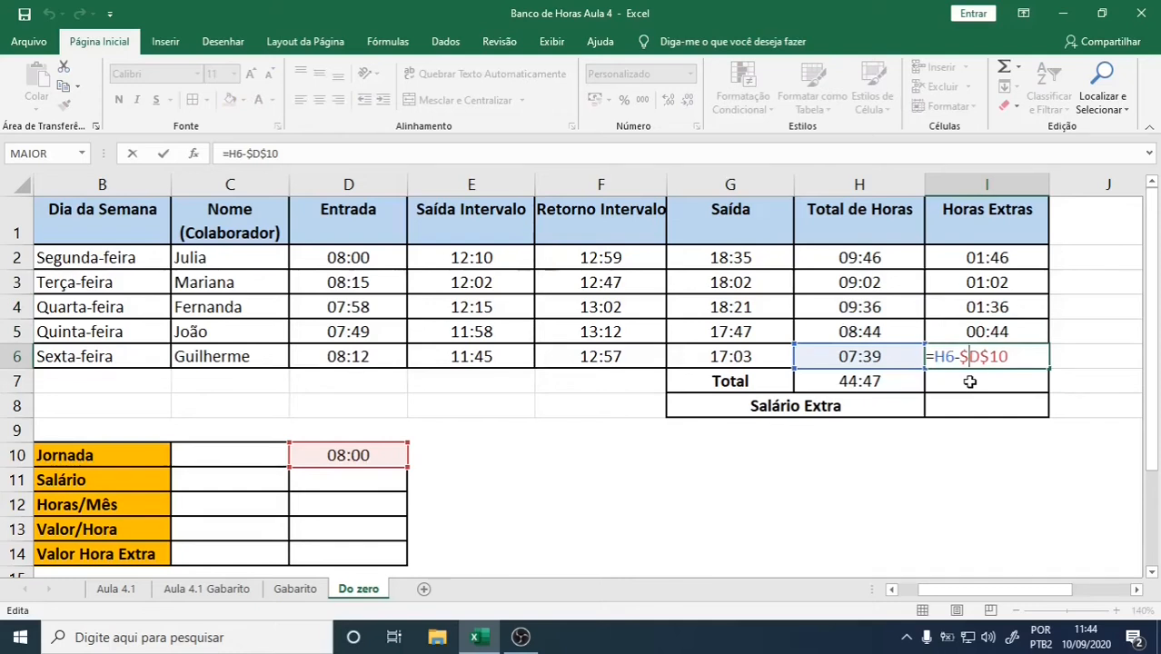
key("Return")
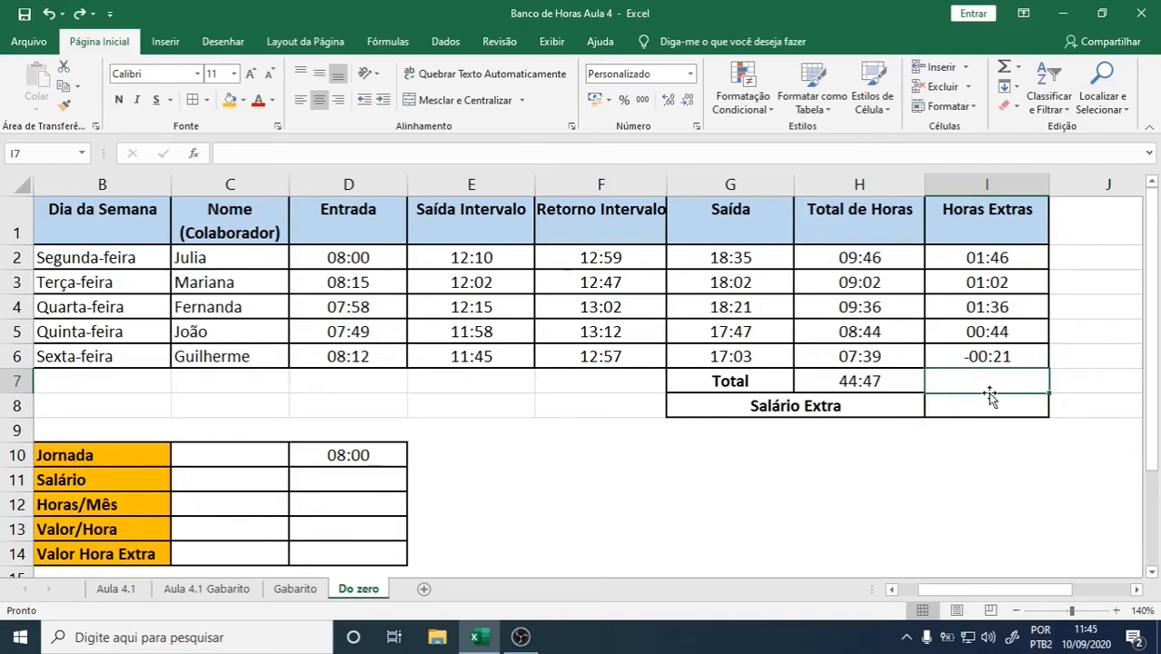
Total the overtime hours in I7 with =SOMA(I2:I6).
left_click(1018, 69)
left_click(1036, 88)
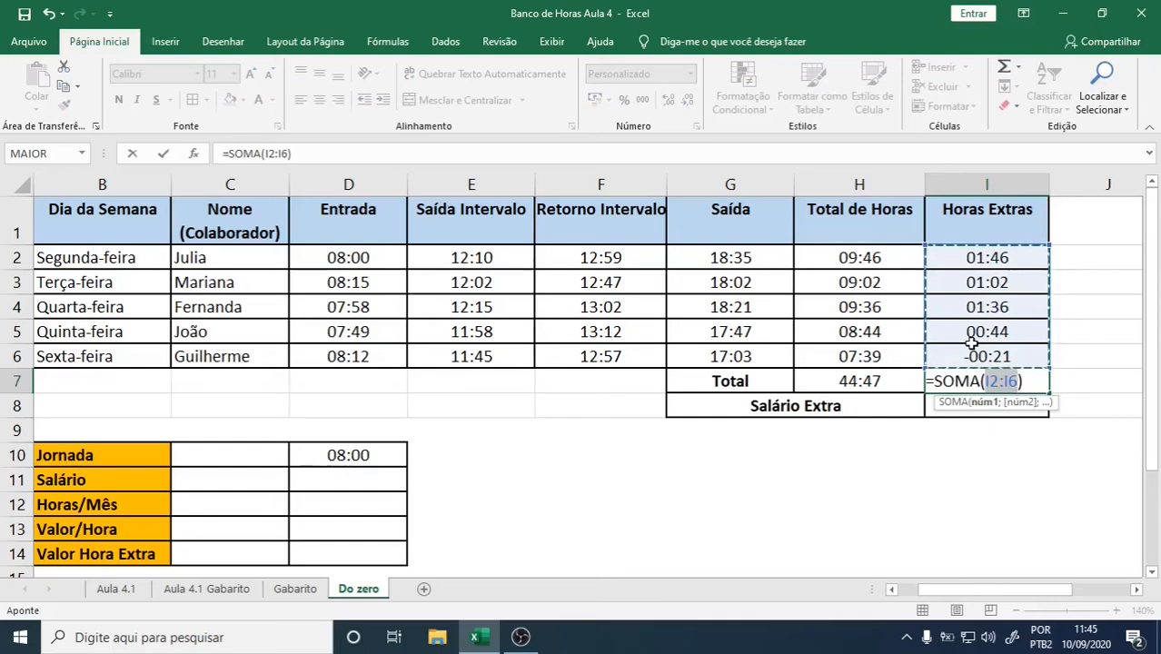
key("Return")
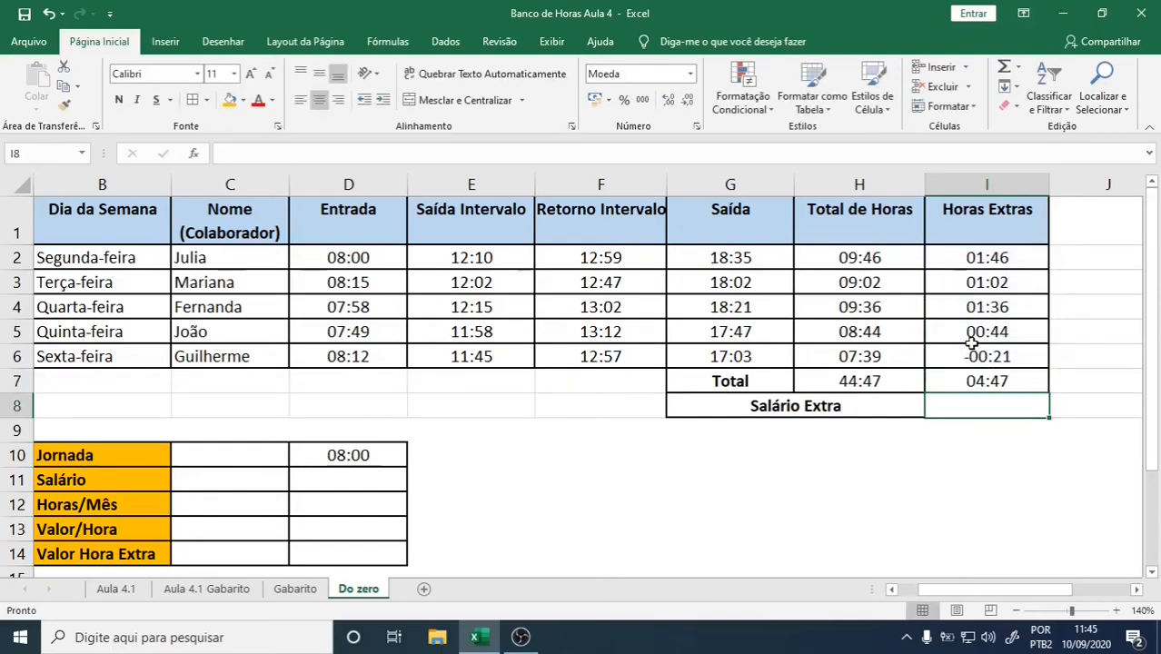
left_click(998, 383)
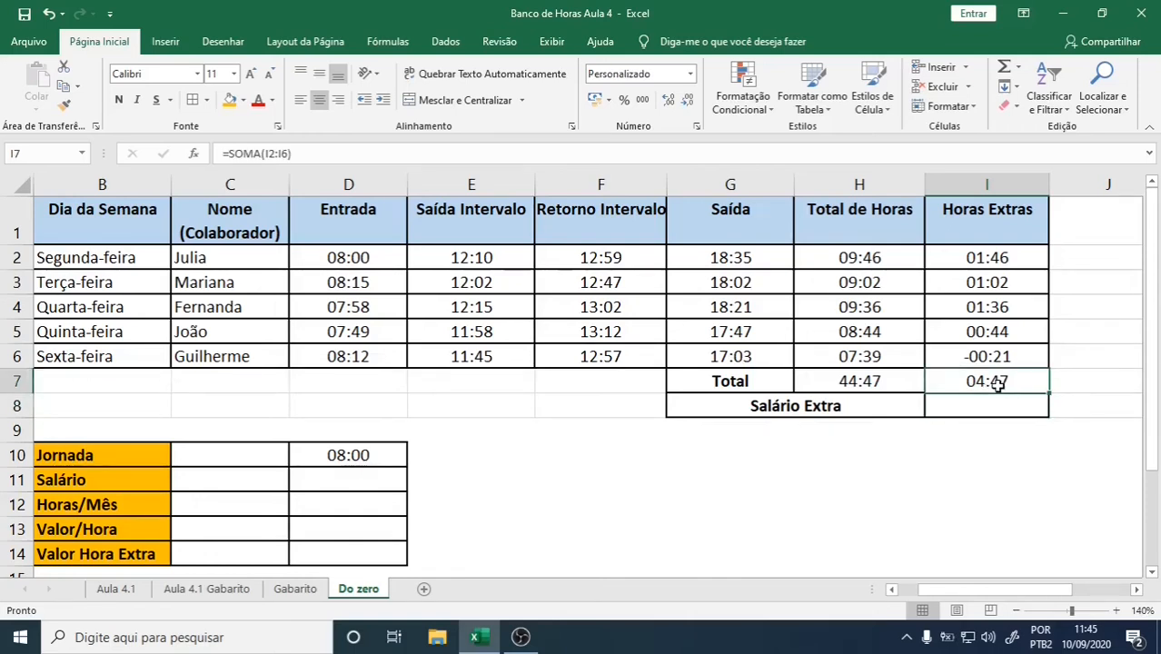
left_click(333, 479)
left_click(248, 447)
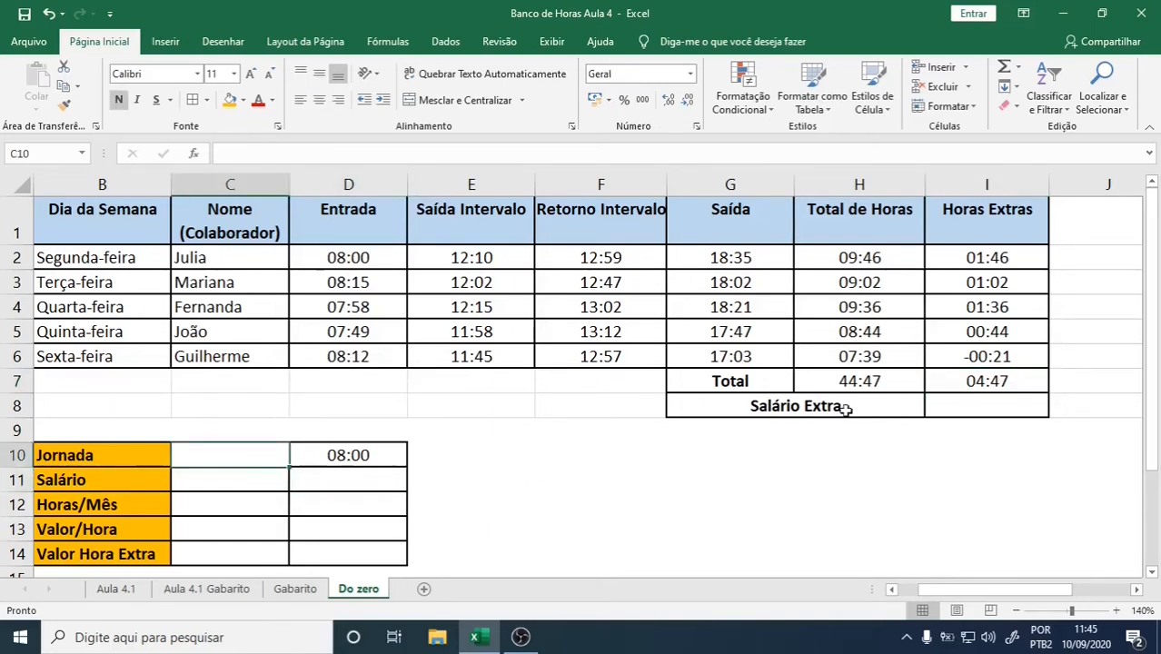
left_click(978, 383)
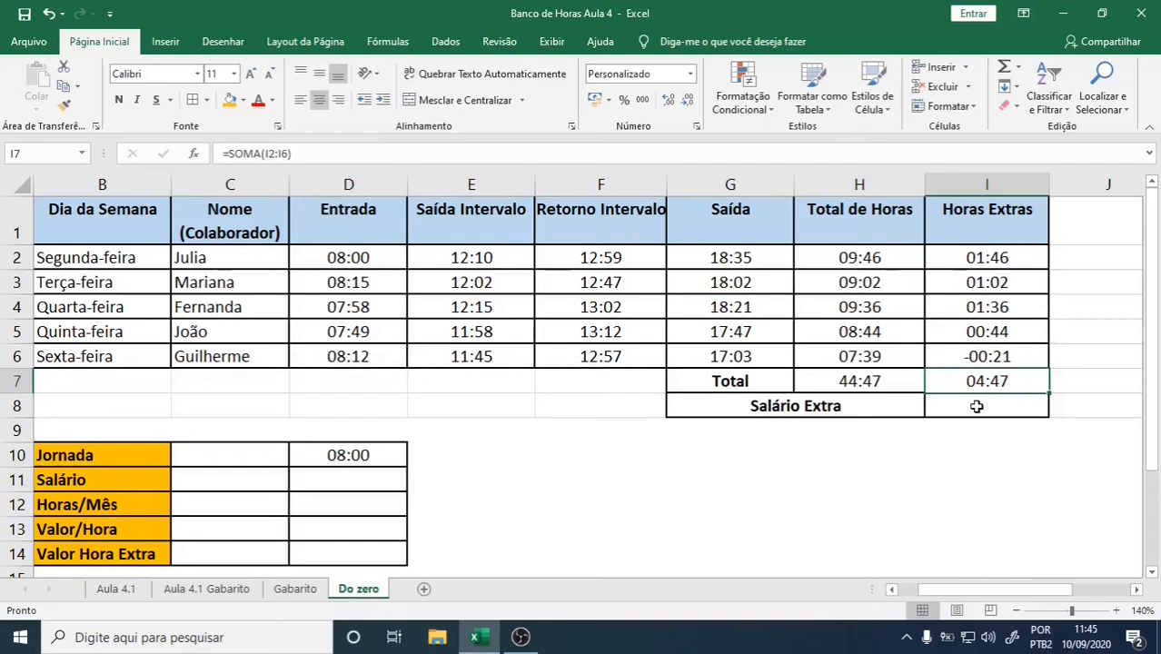
left_click(977, 407)
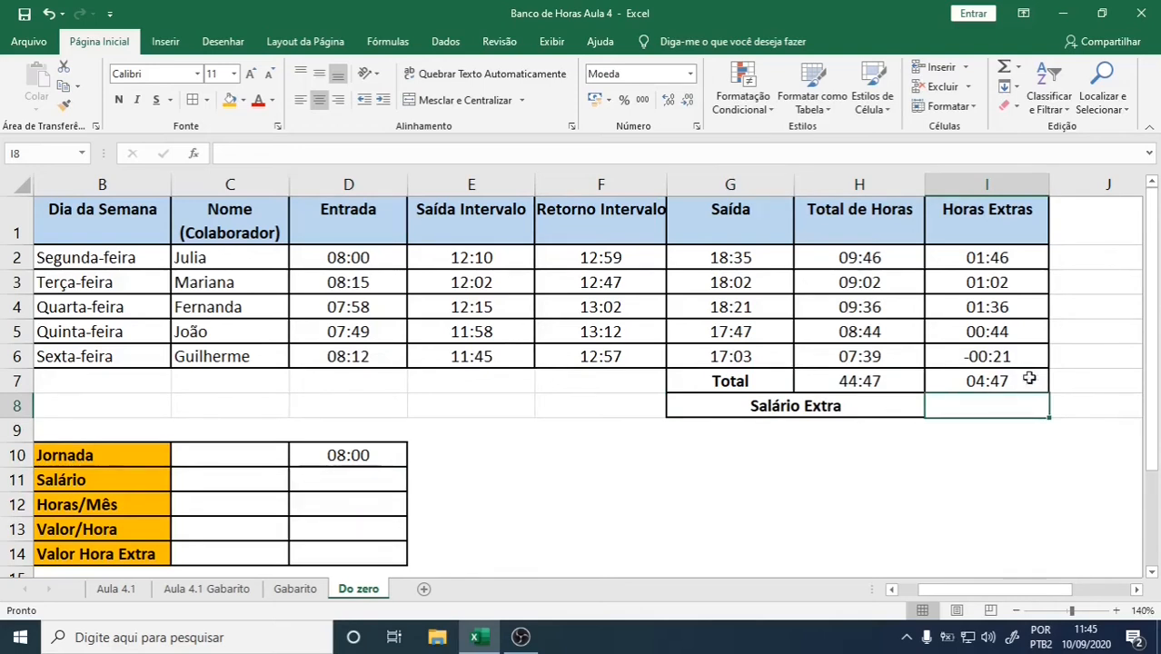
Enter R$ 5.000 as the Salário in D11.
left_click(344, 477)
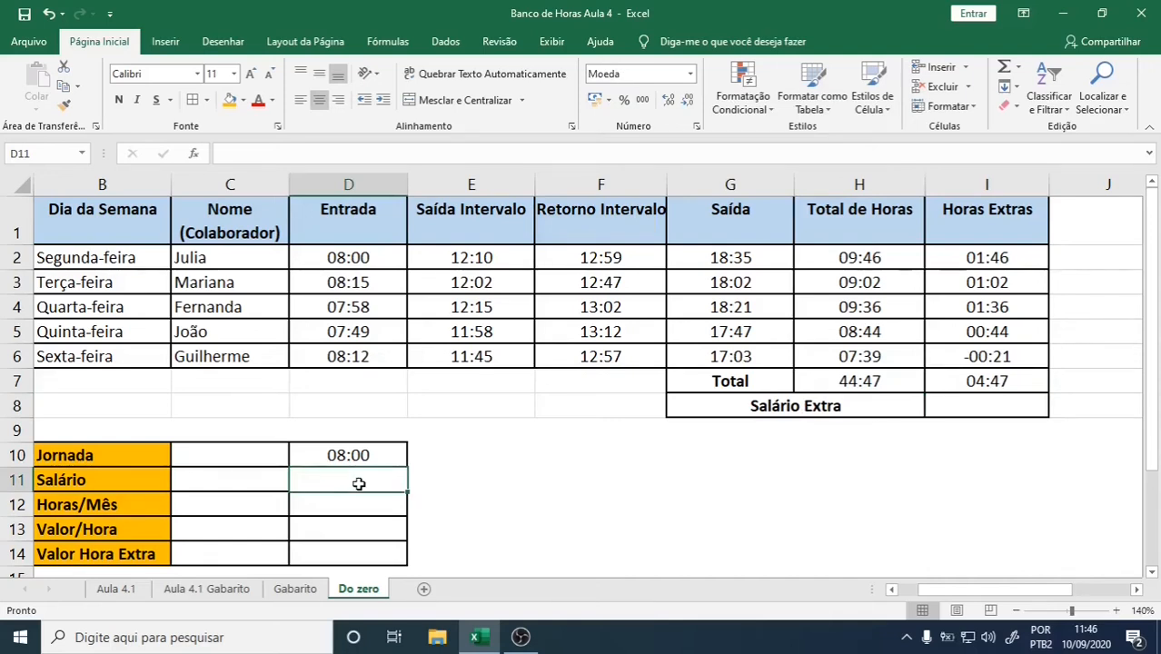
type("R")
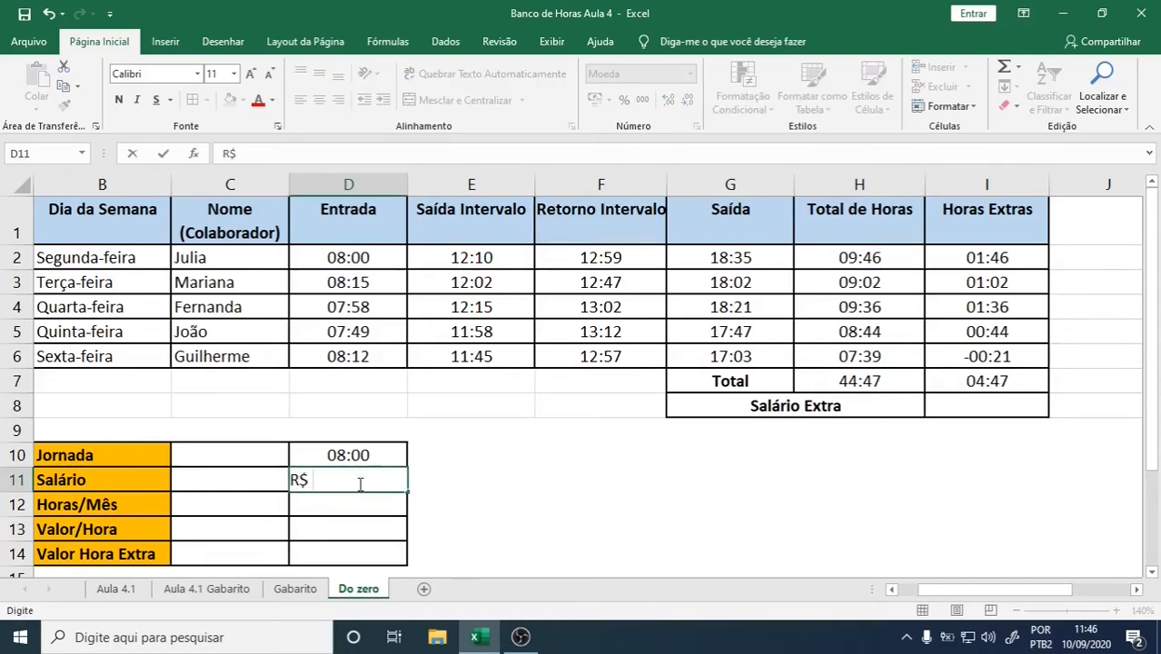
type("$ 5.000")
key("Return")
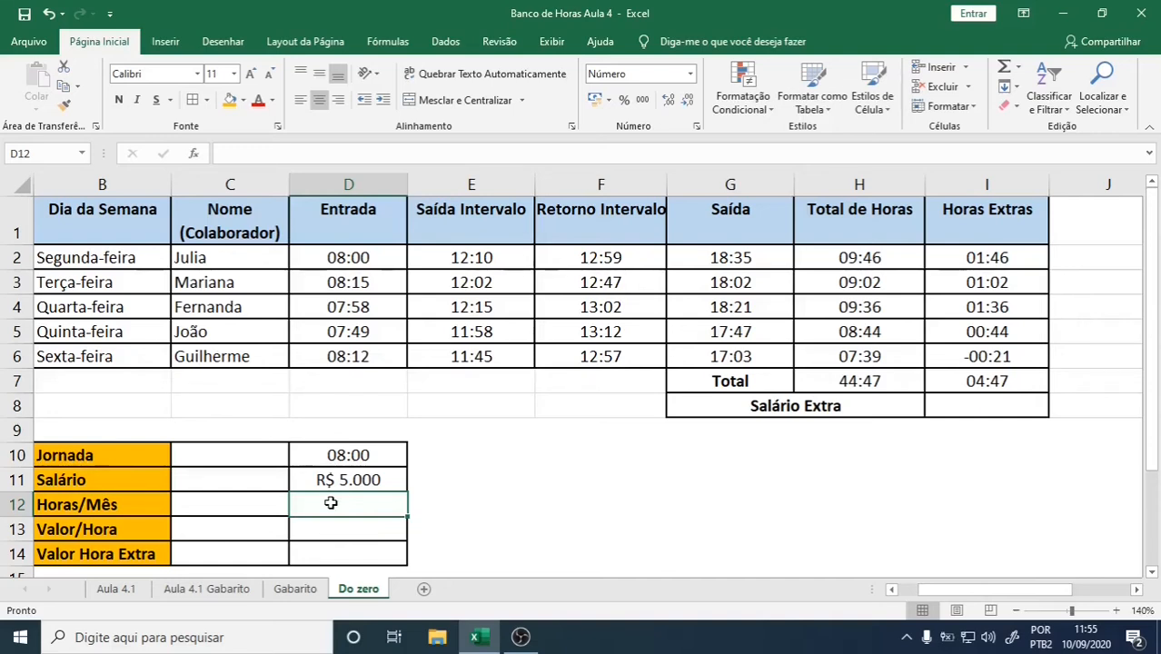
Calculate the Horas/Mês in D12 with the formula =8*22.
type("=")
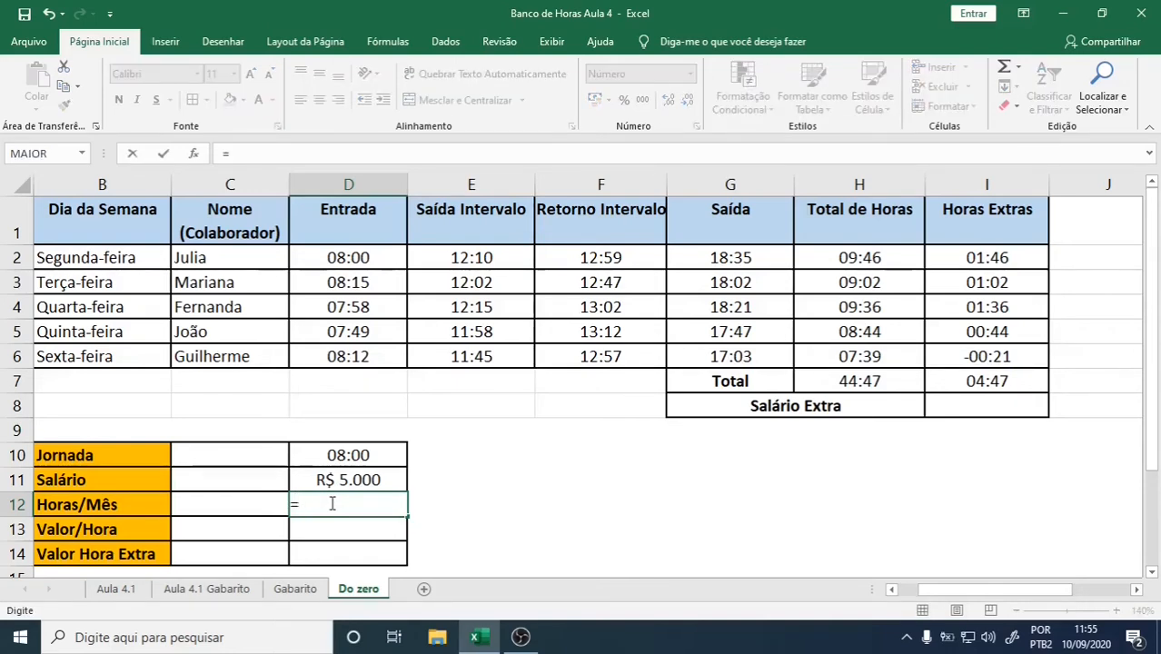
type("8*")
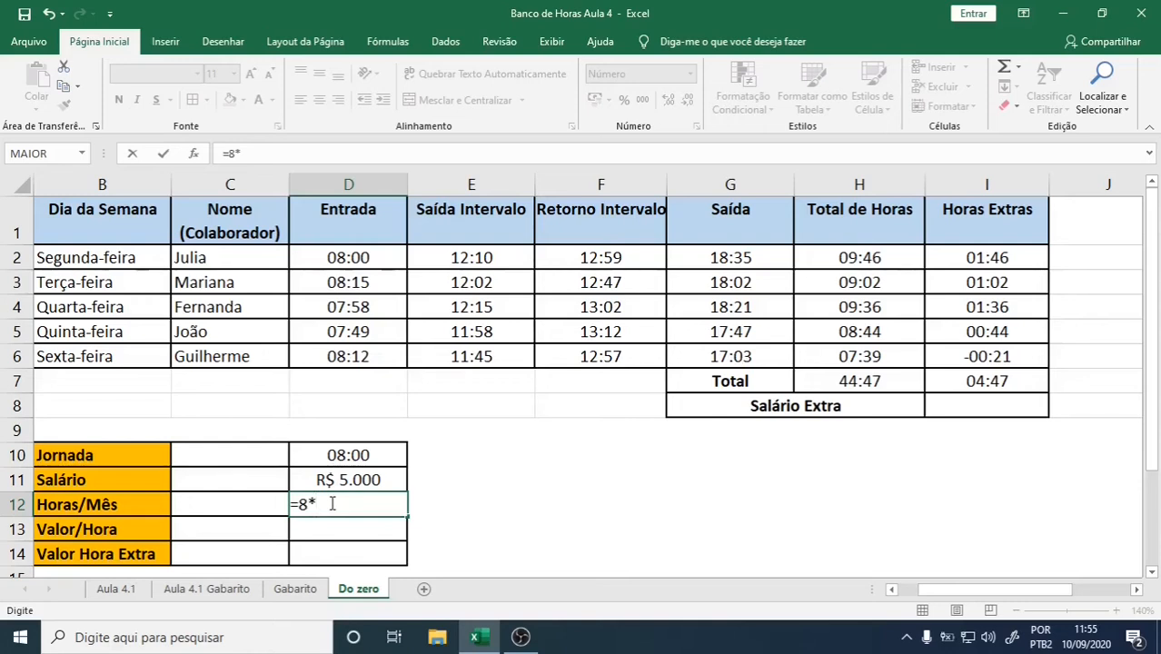
type("22")
key("Return")
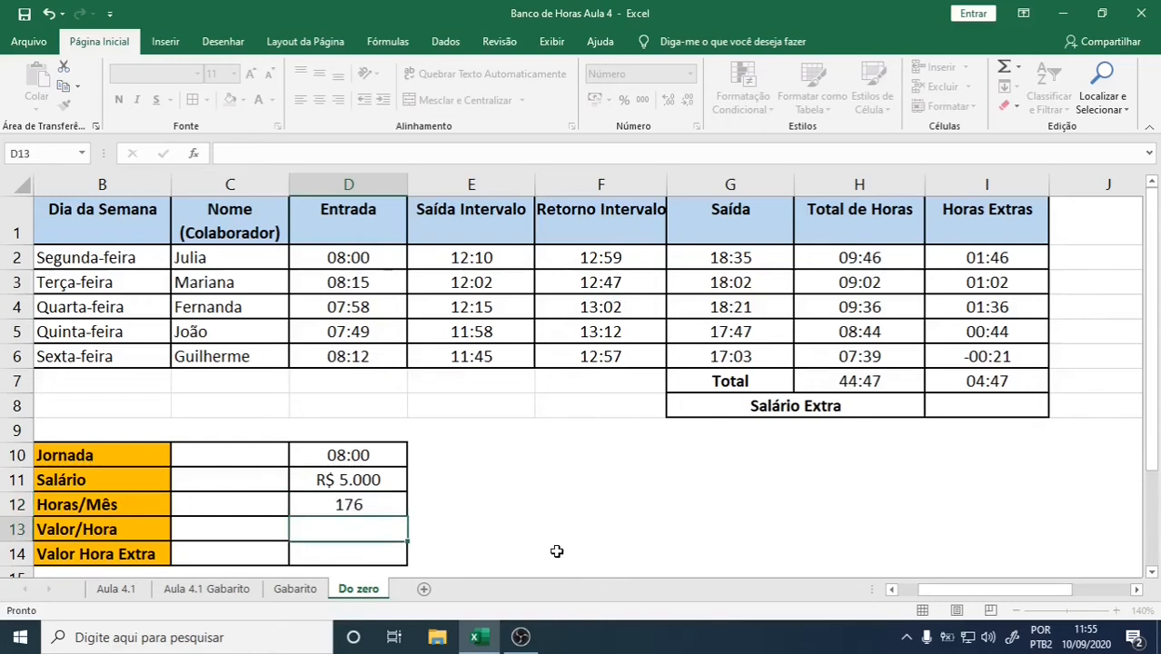
left_click(383, 503)
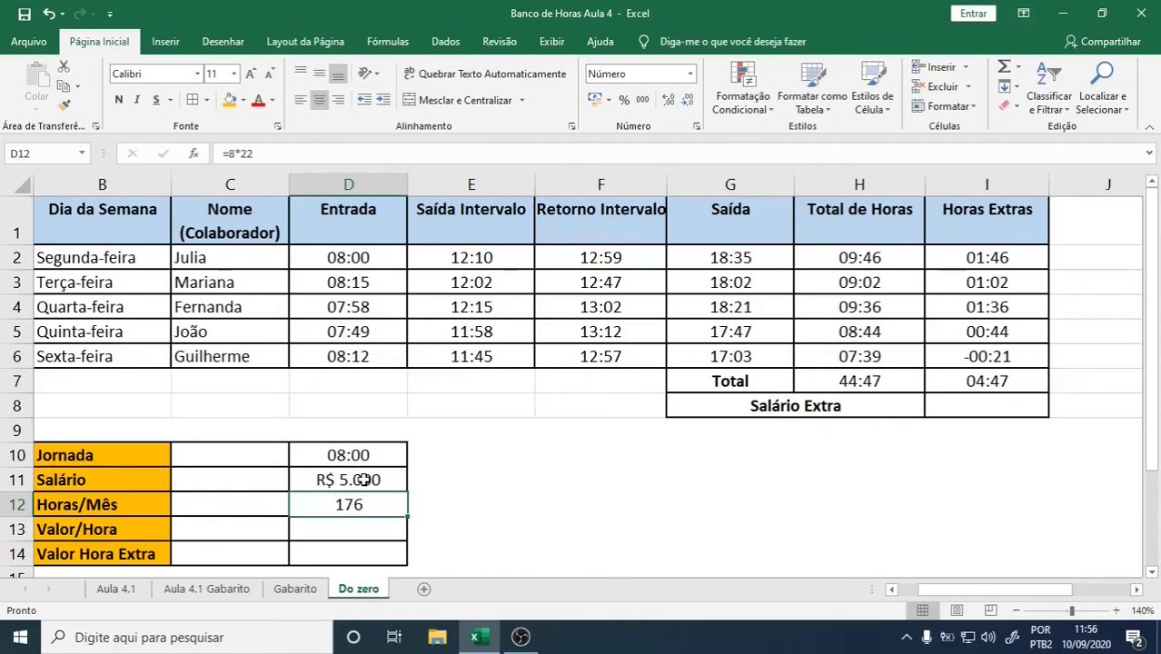
Calculate the Valor/Hora in D13 by dividing the salary by the monthly hours with =D11/D12.
left_click(363, 480)
left_click(364, 503)
left_click(320, 534)
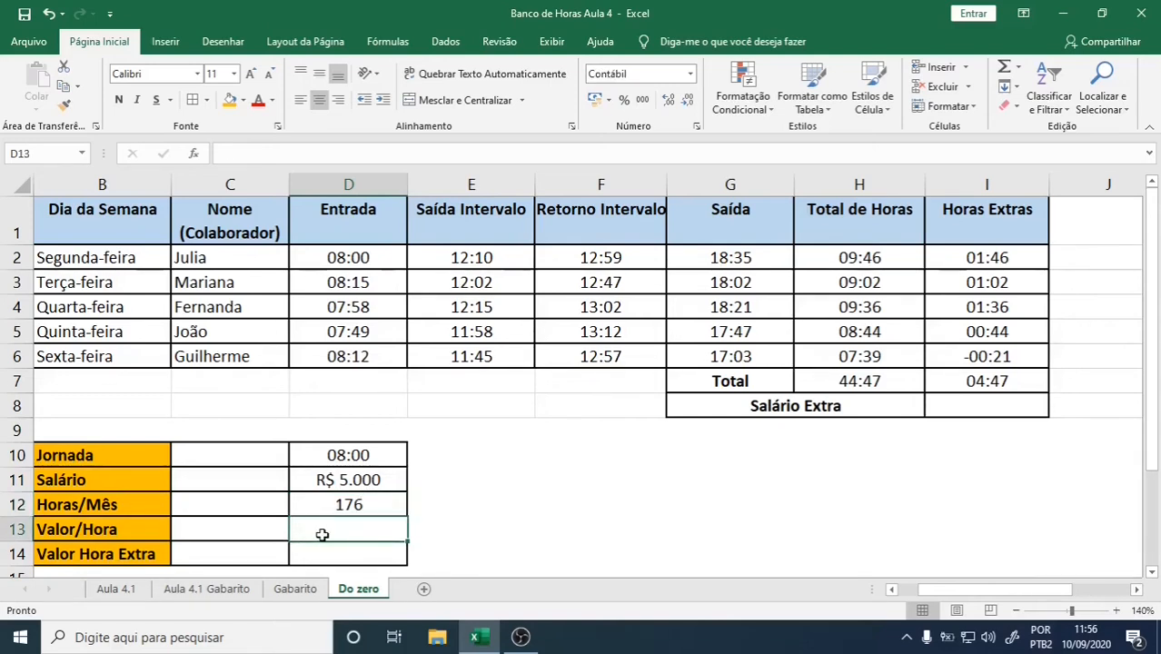
type("=")
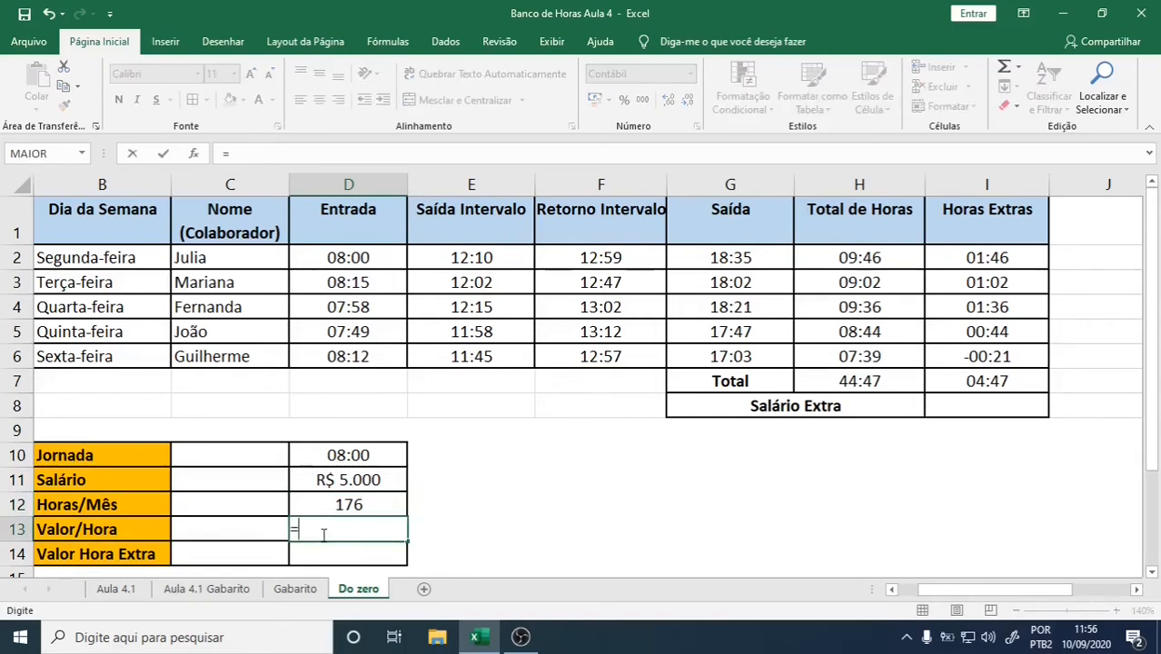
left_click(343, 480)
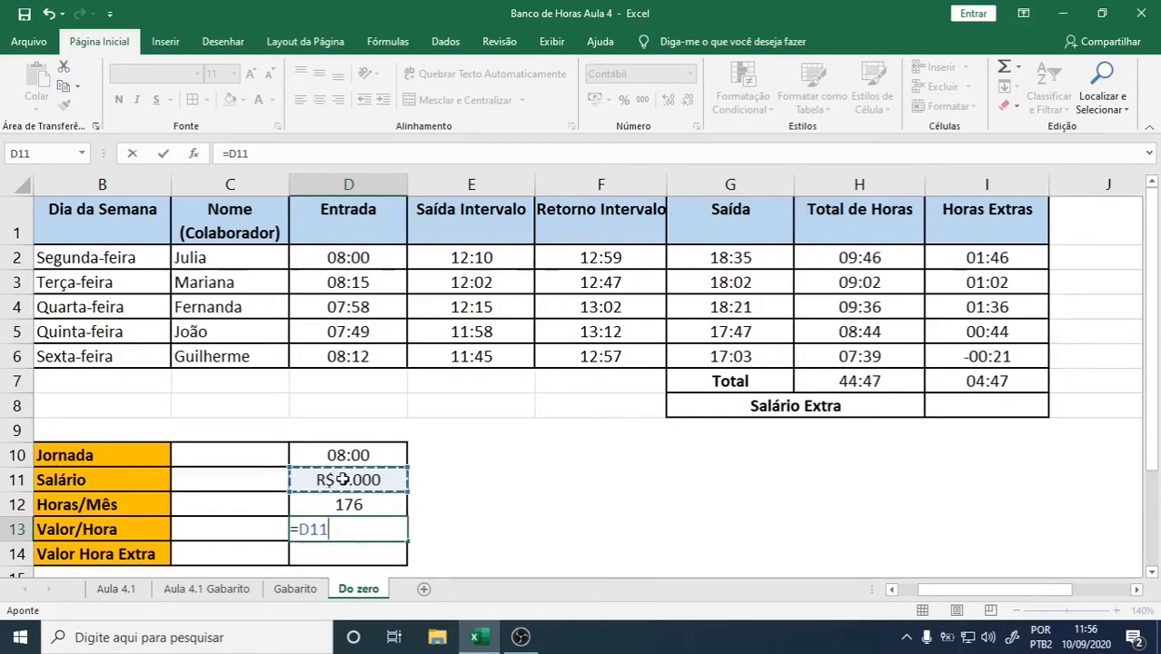
type("/")
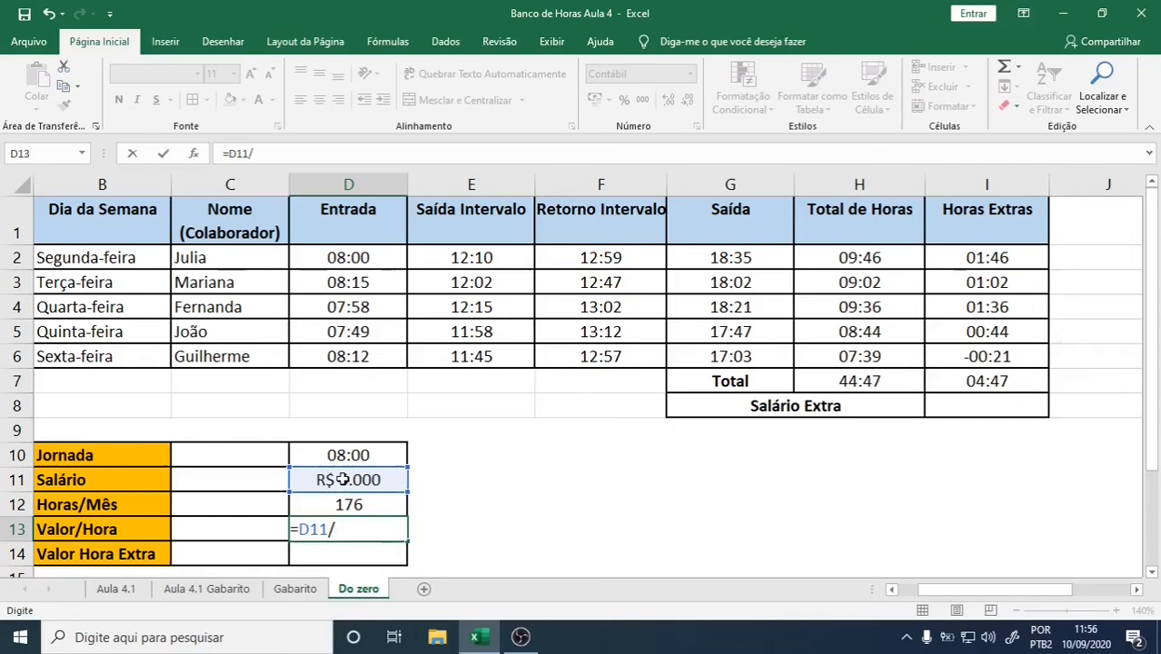
left_click(342, 506)
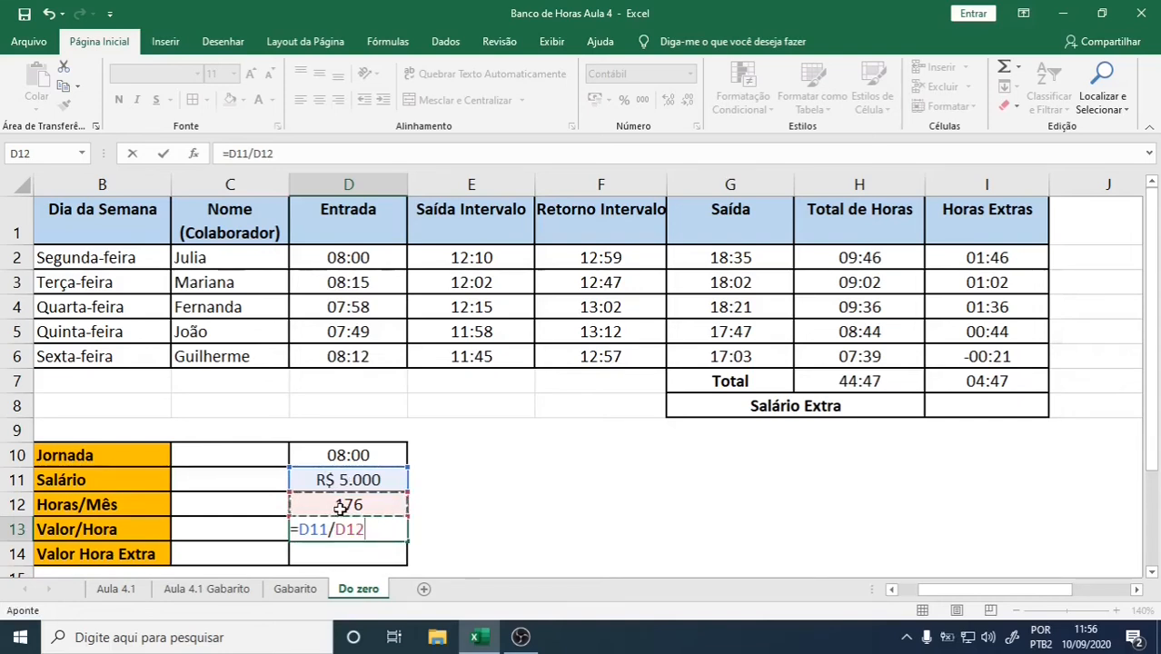
key("Return")
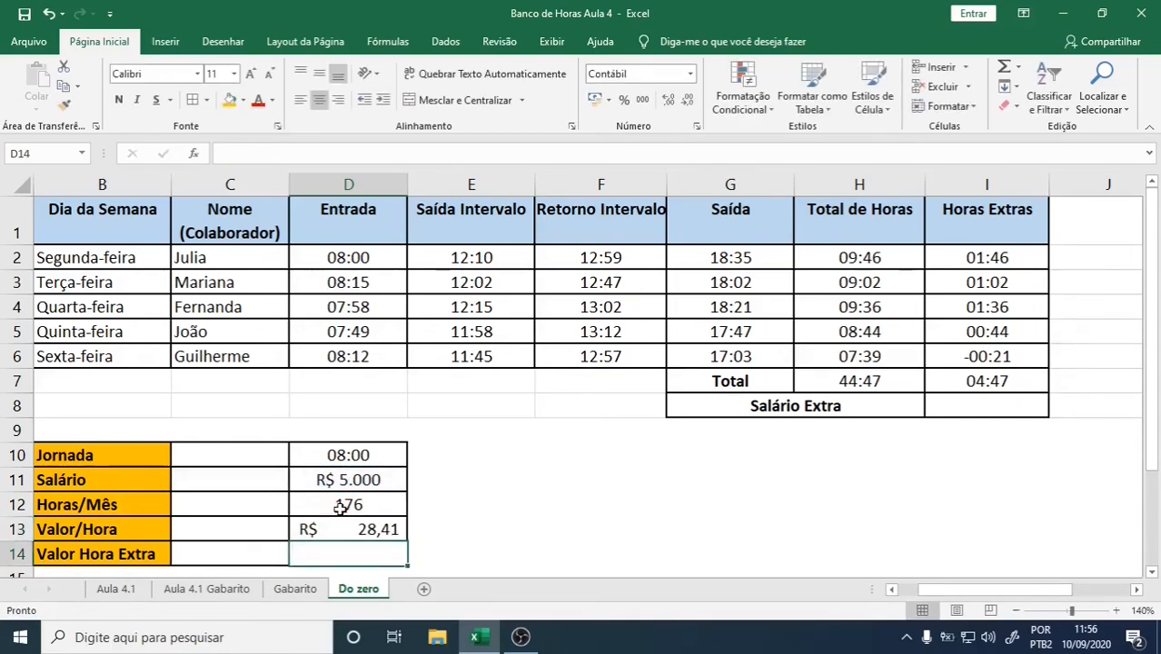
left_click(335, 527)
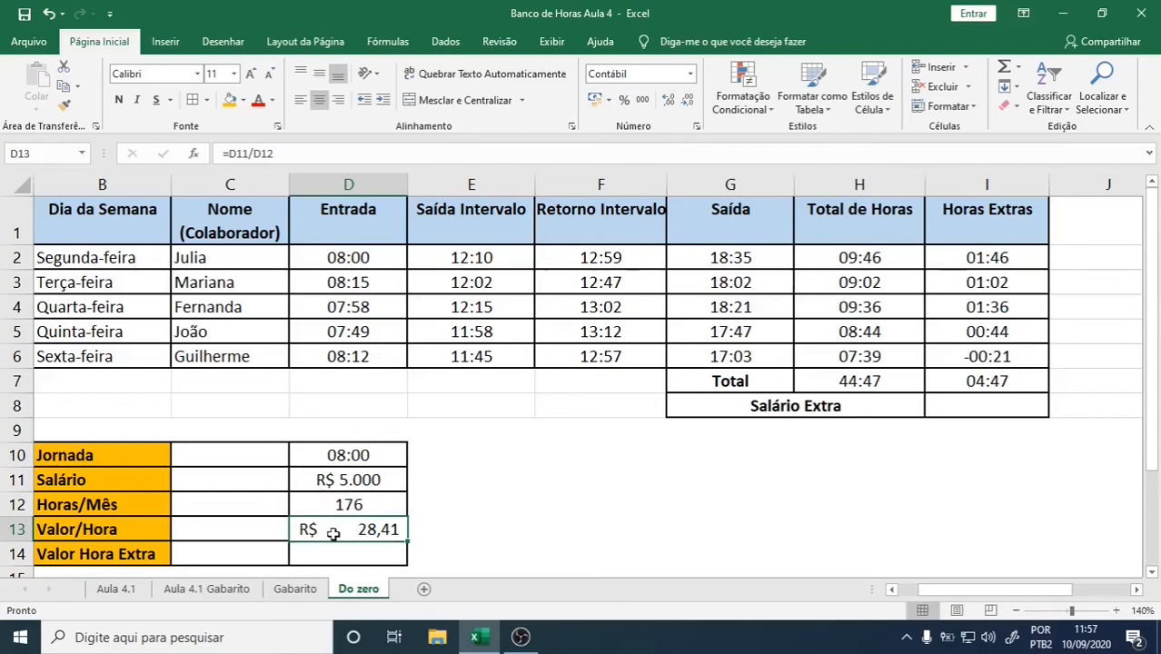
Calculate the Valor Hora Extra in D14 by multiplying the hourly rate by 1,5 with =D13*1,5.
left_click(335, 481)
left_click(343, 455)
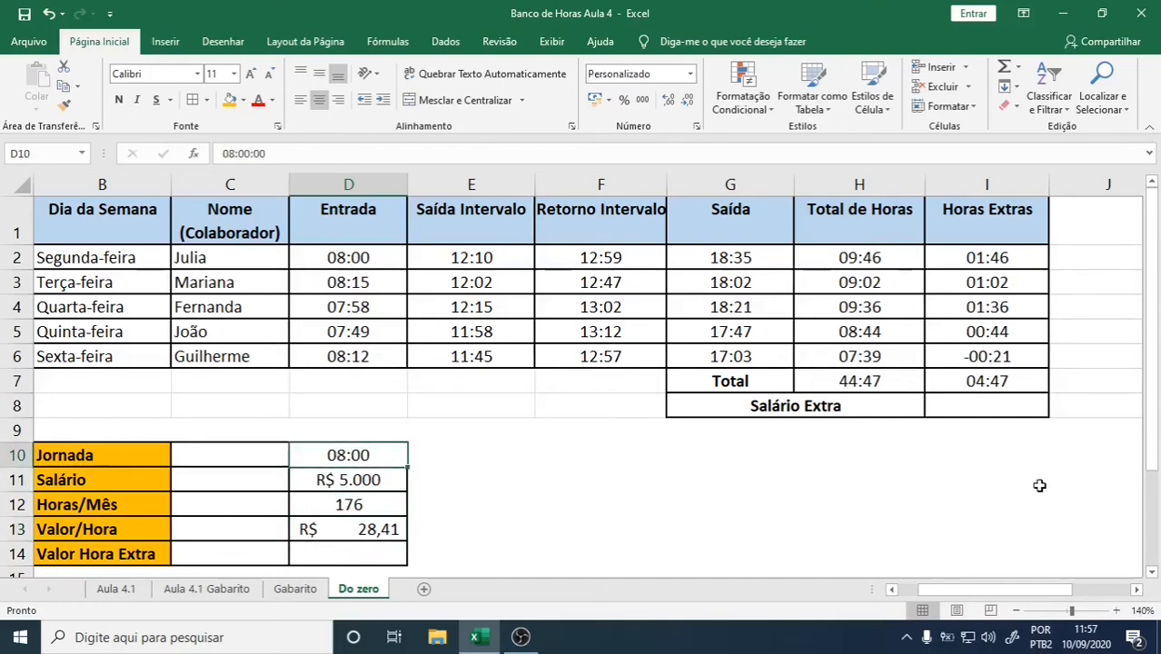
left_click_drag(1148, 416, 1152, 459)
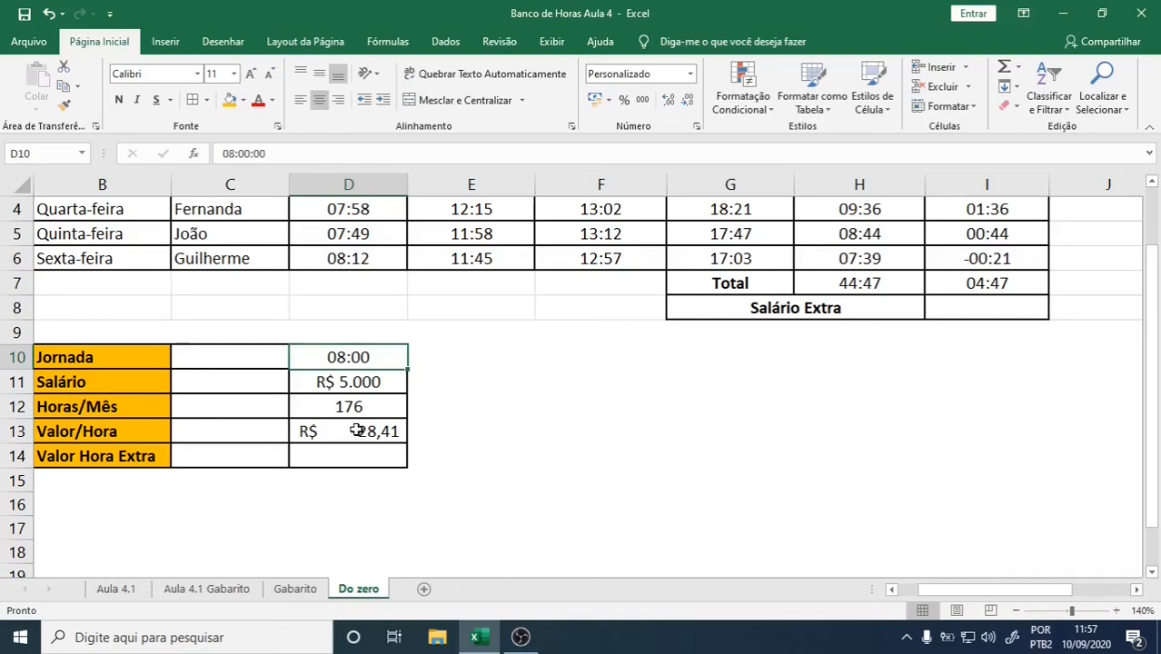
left_click(342, 456)
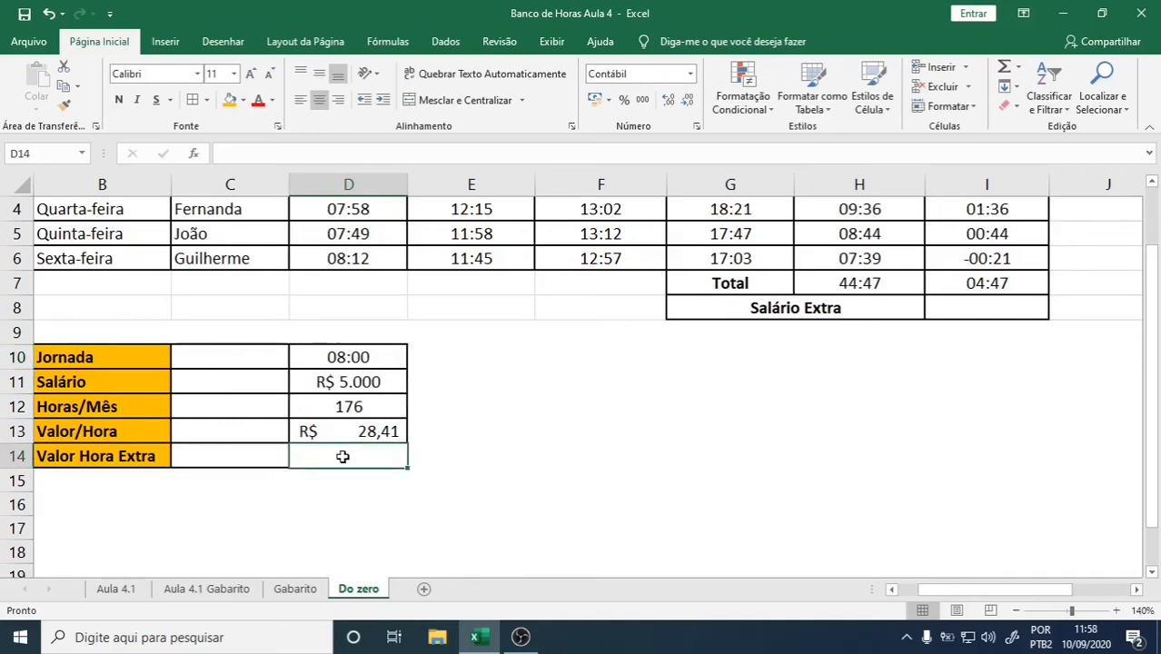
type("=")
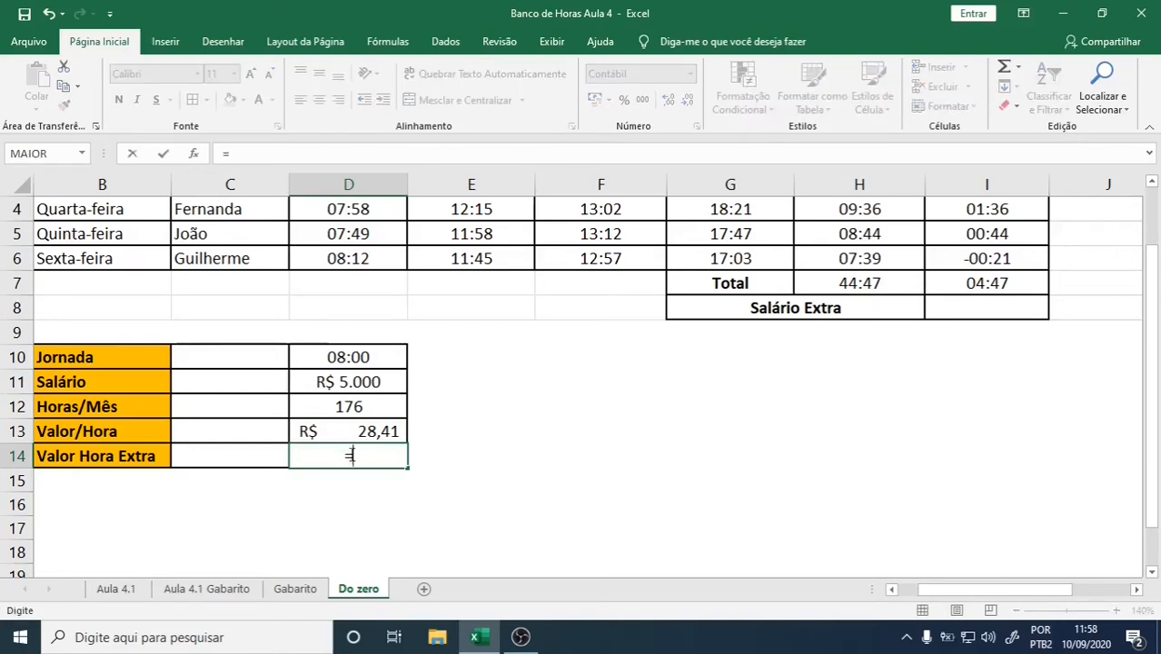
left_click(342, 430)
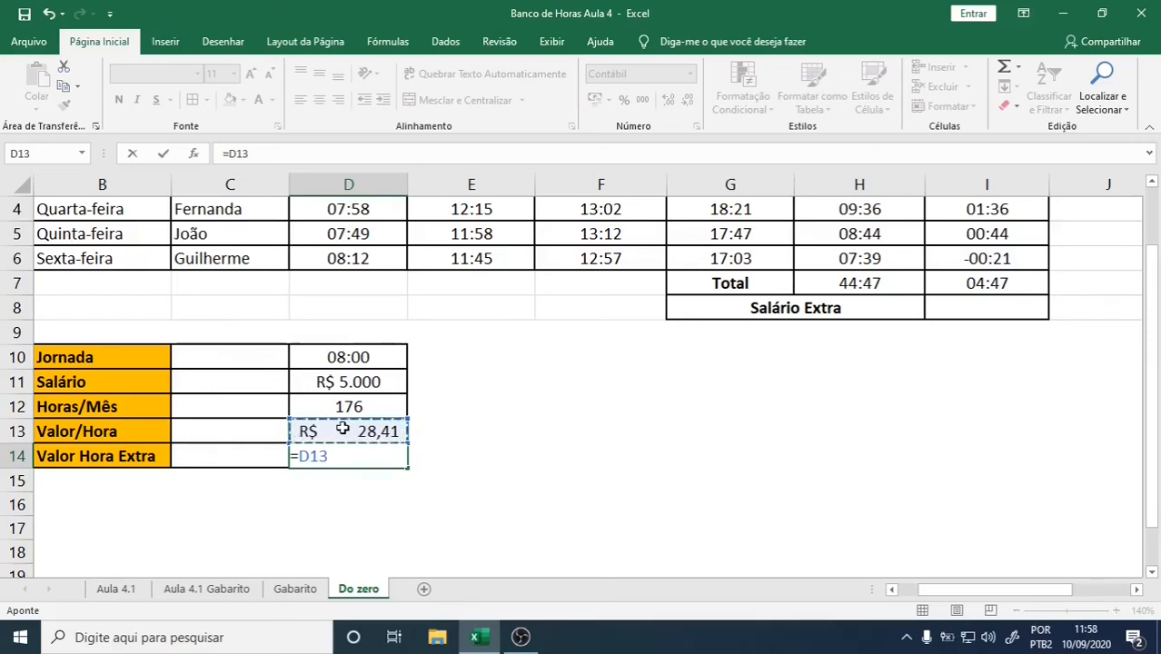
type("*")
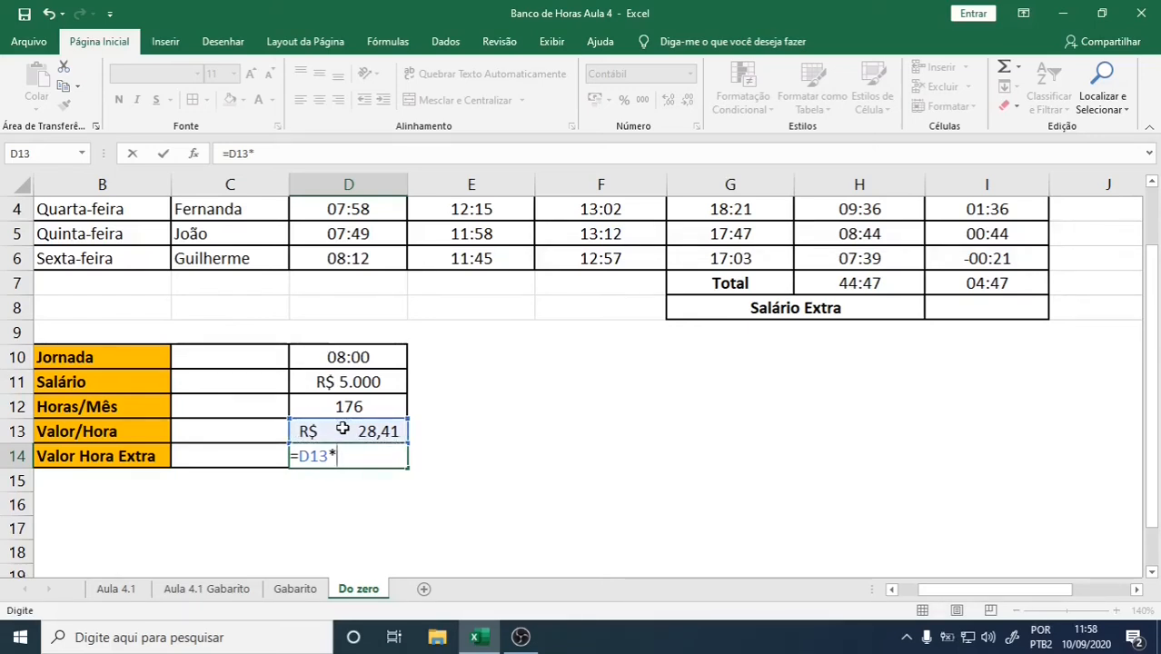
type("1,5")
key("Return")
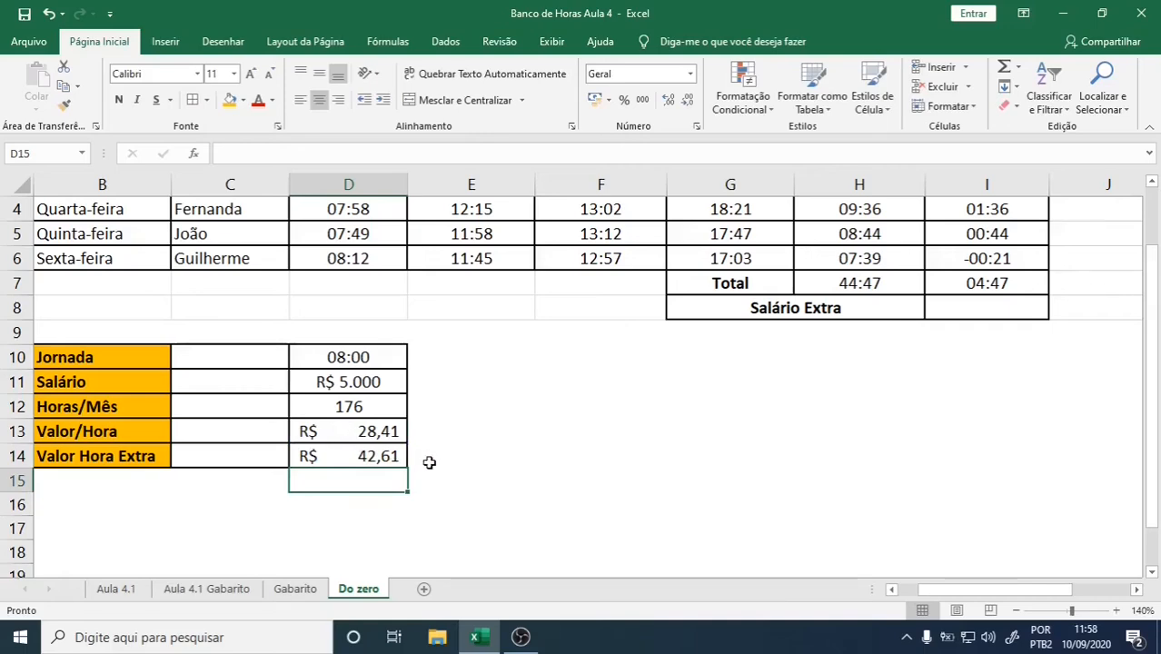
Calculate the Salário Extra in I8 by multiplying total overtime by the overtime rate with =I7*D14.
scroll(669, 442, "up", 1)
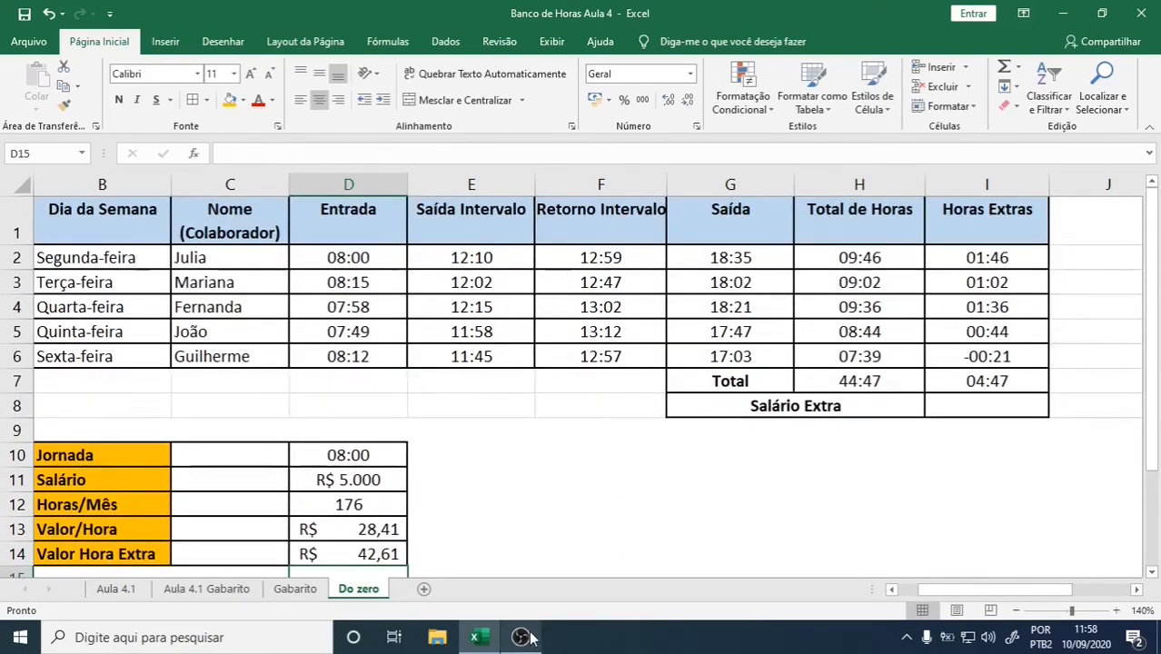
scroll(791, 463, "down", 1)
left_click(863, 391)
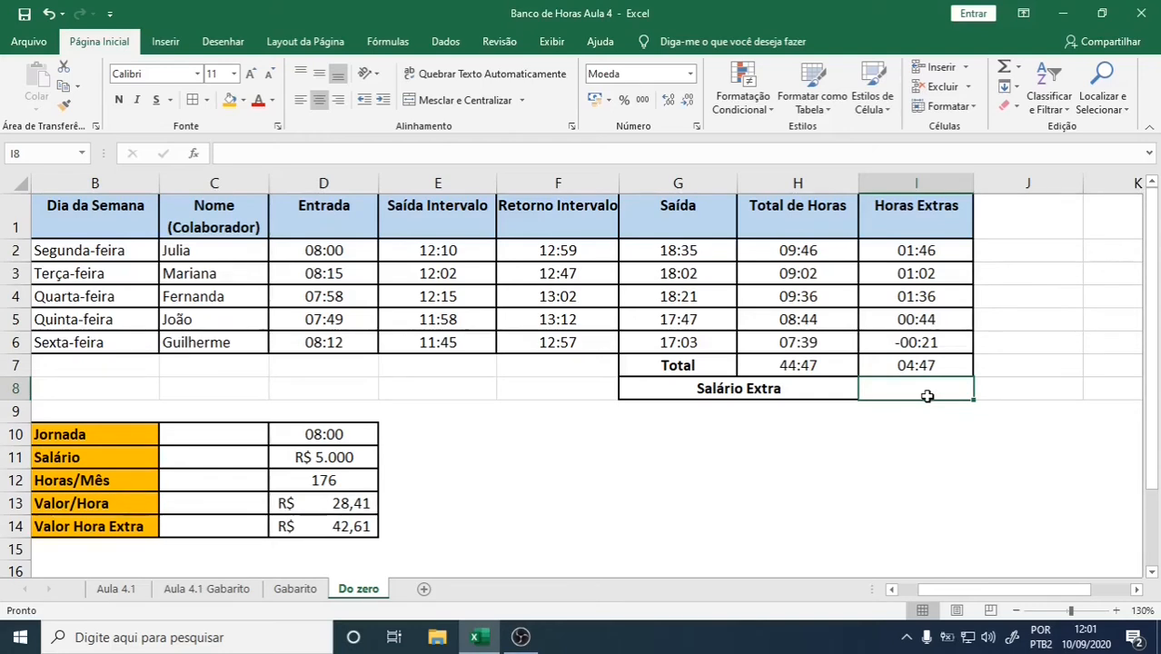
left_click(928, 364)
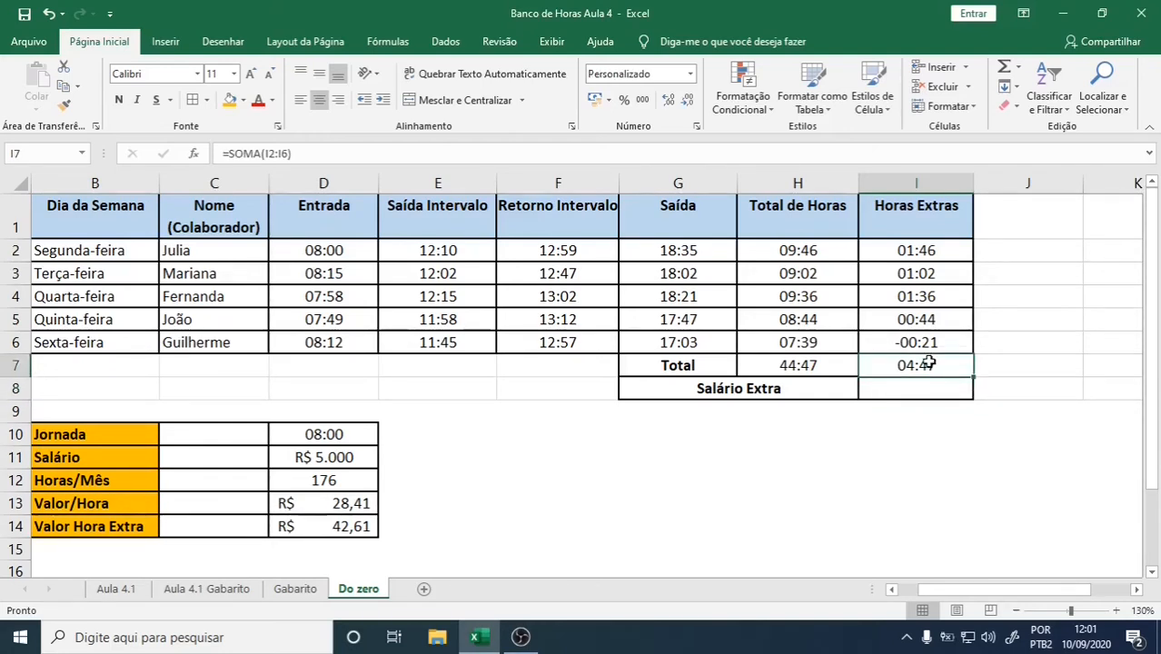
left_click(328, 526)
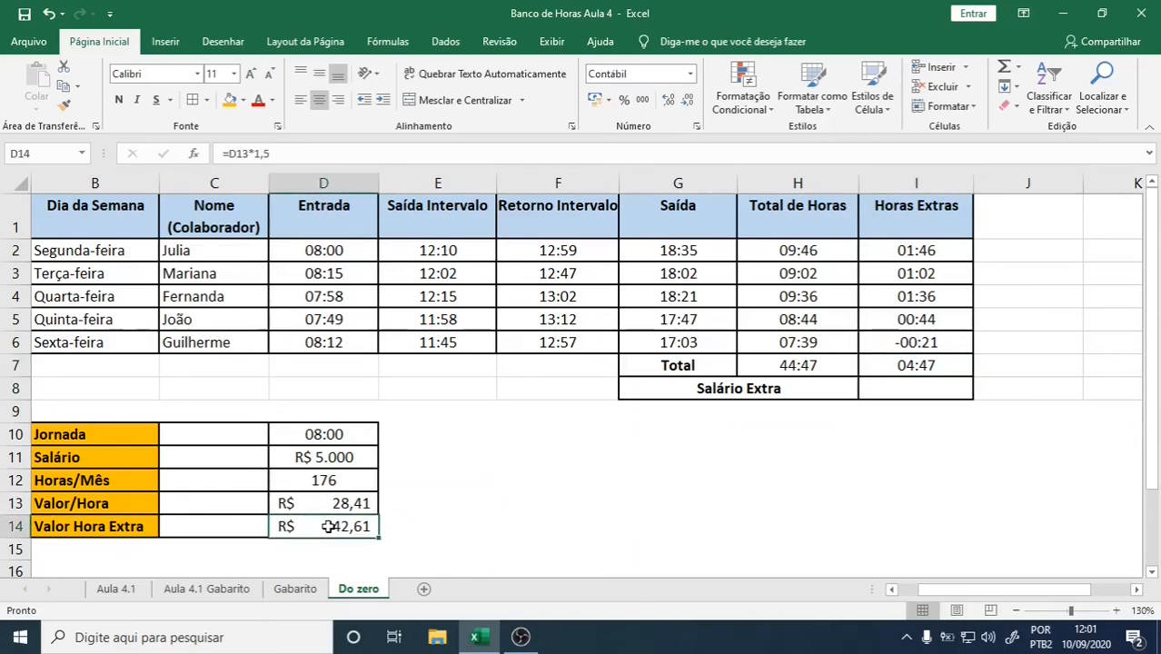
left_click(930, 363)
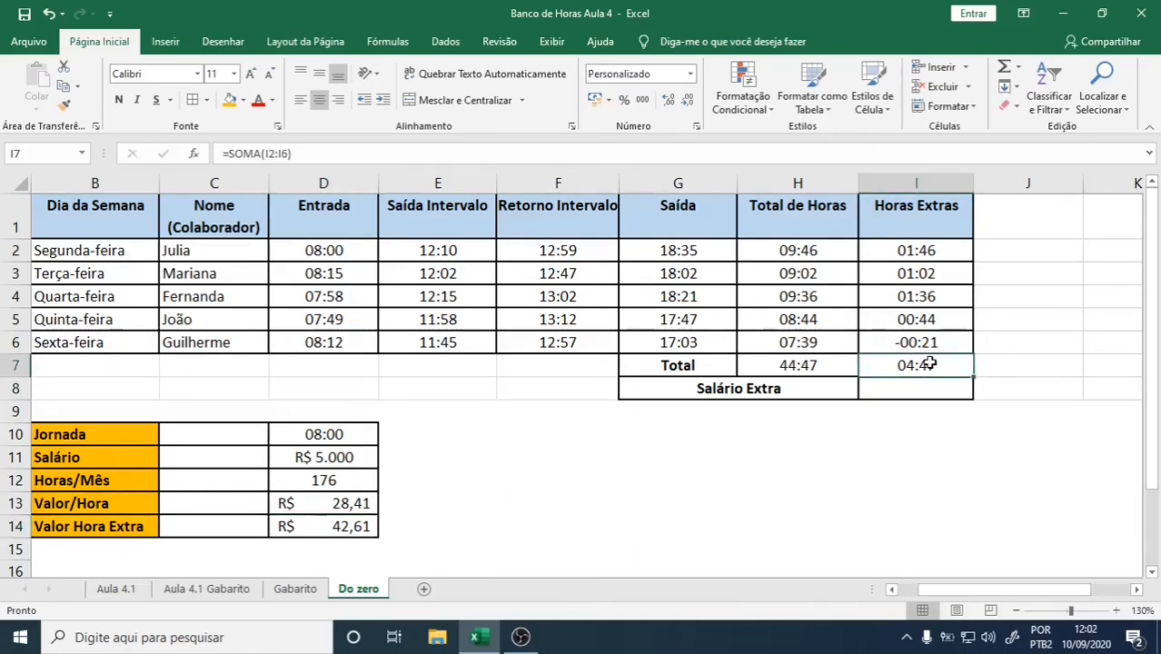
left_click(350, 528)
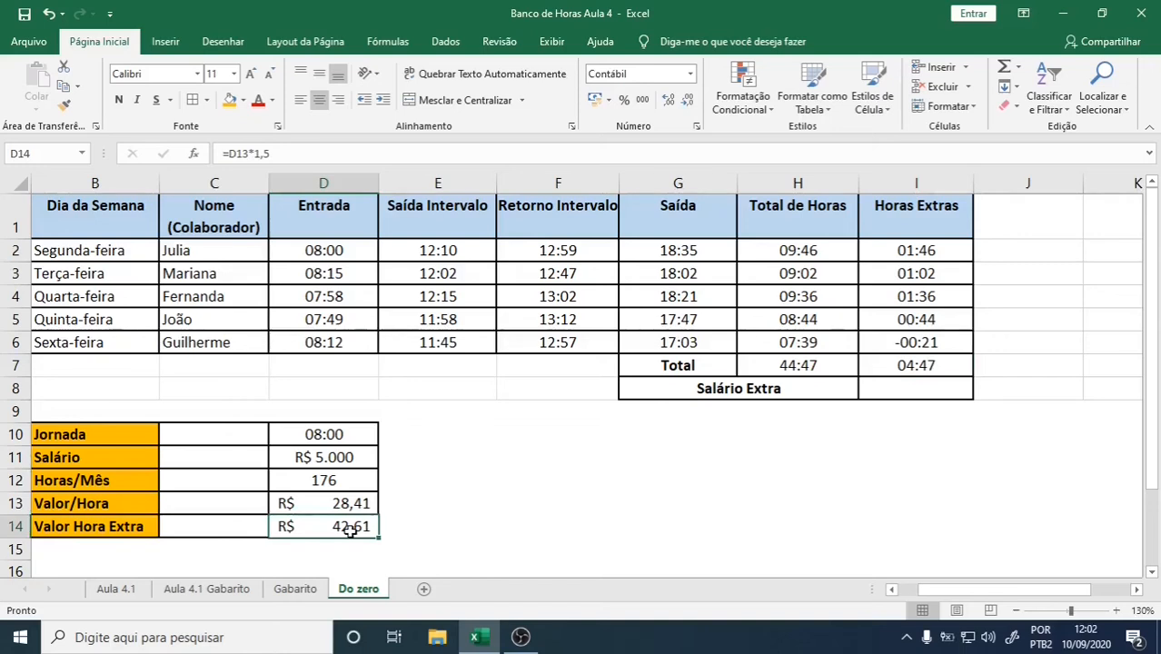
left_click(896, 391)
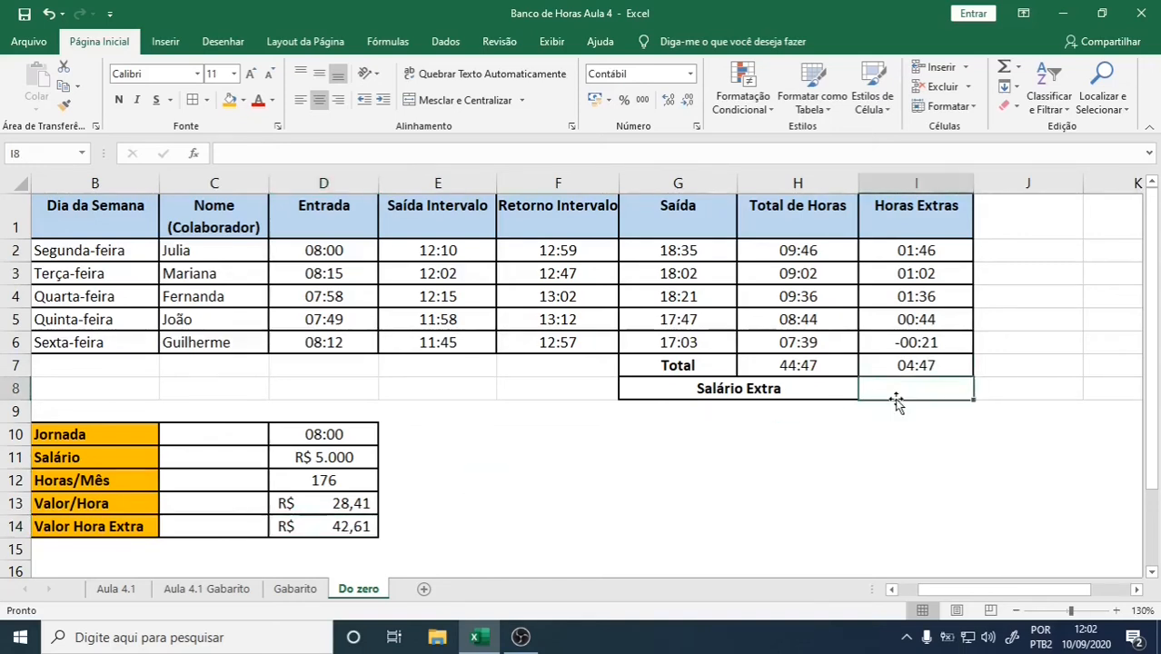
type("=")
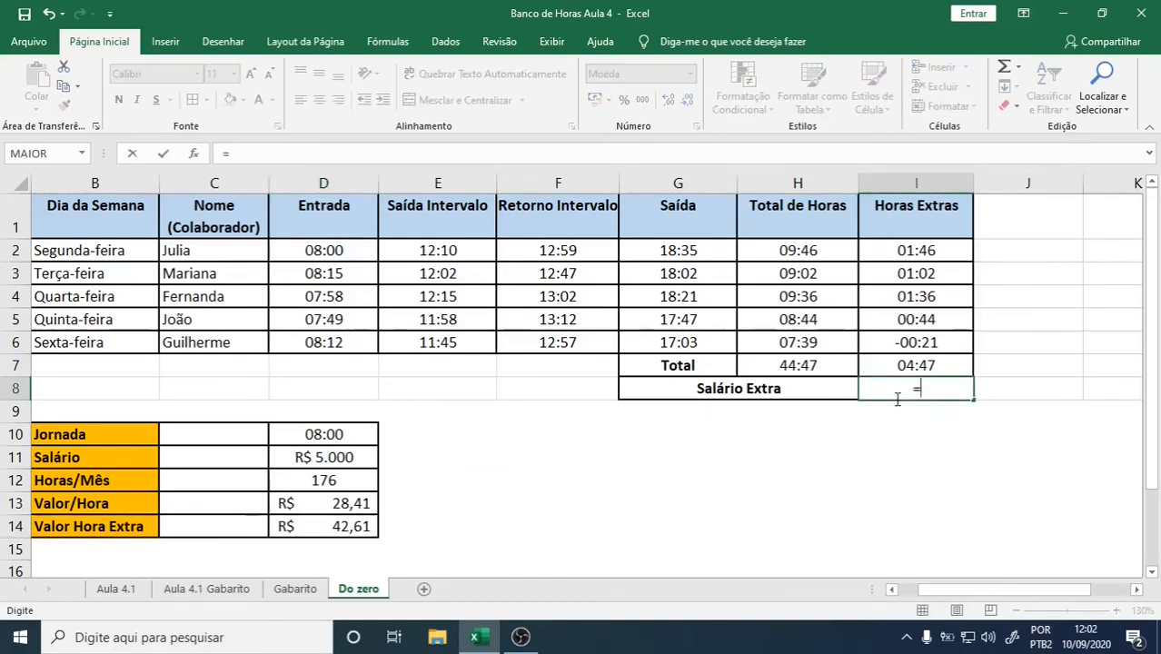
left_click(924, 366)
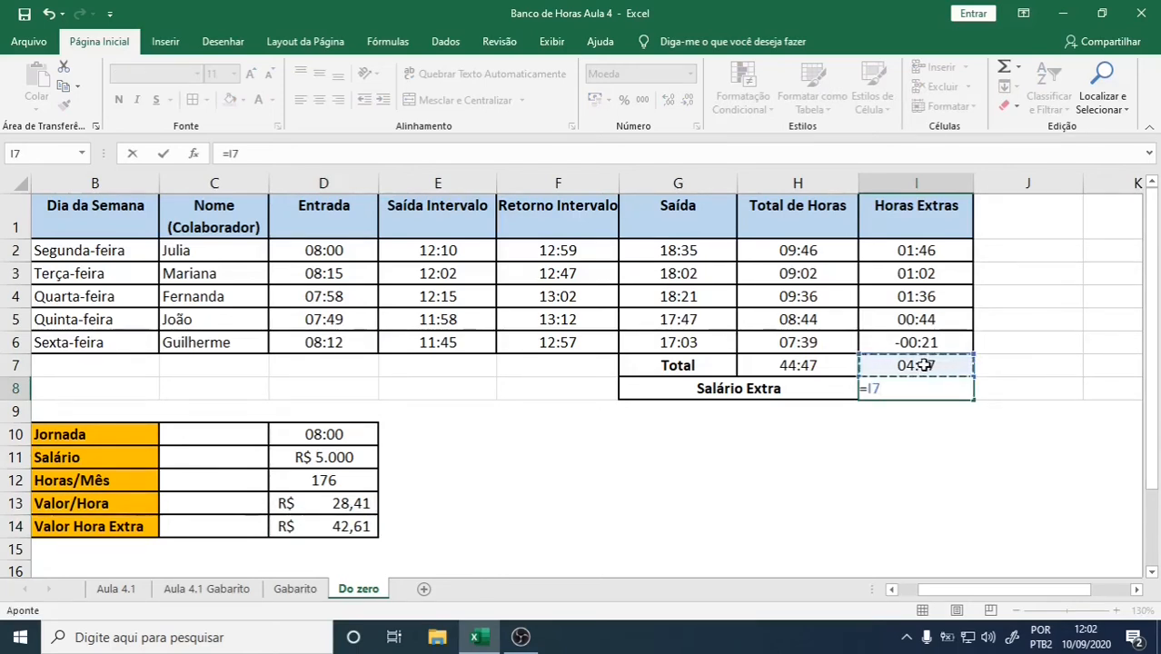
type("*")
left_click(311, 529)
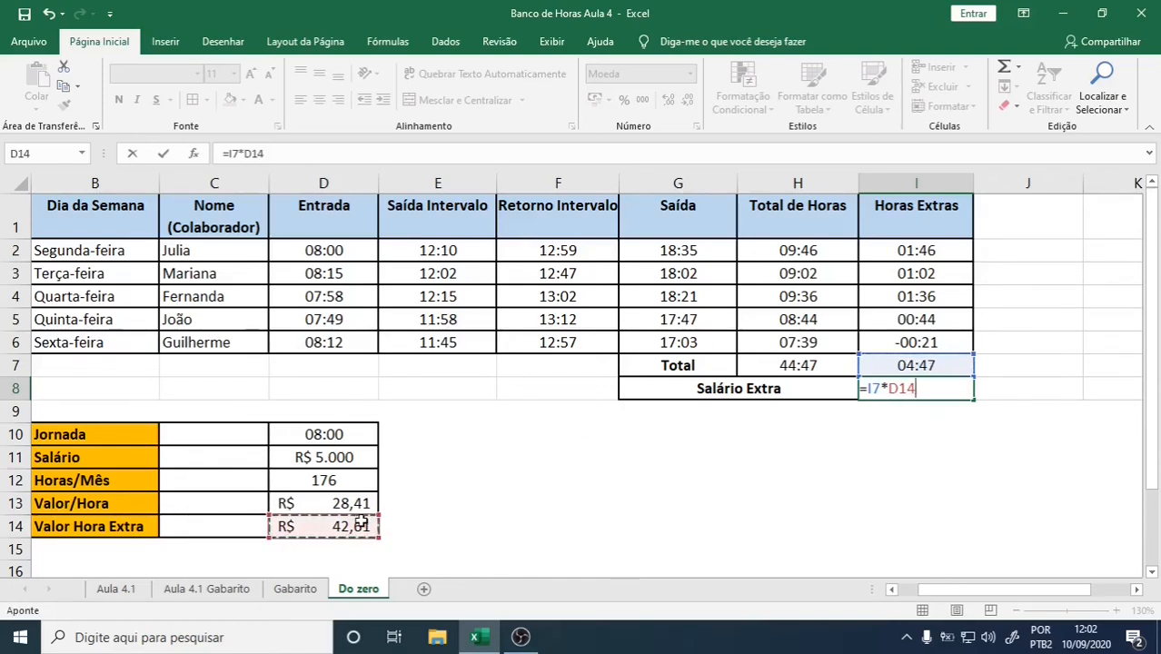
key("Return")
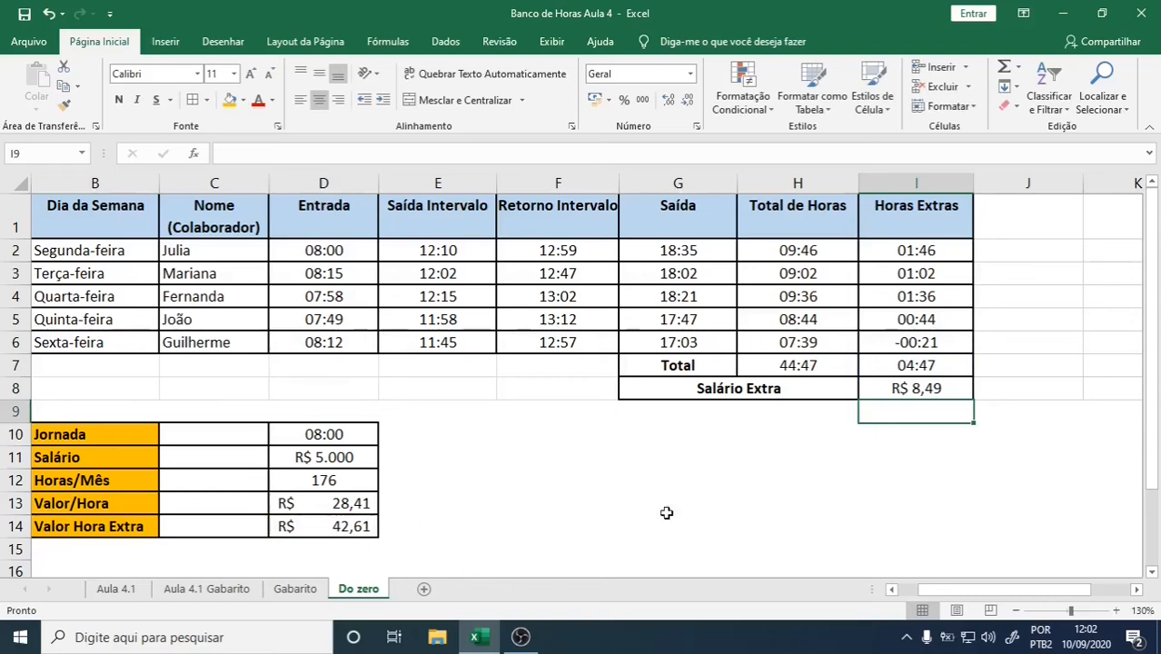
Extend the Salário Extra formula in I8 with a multiplication by 24, making it =I7*D14*24.
left_click(921, 390)
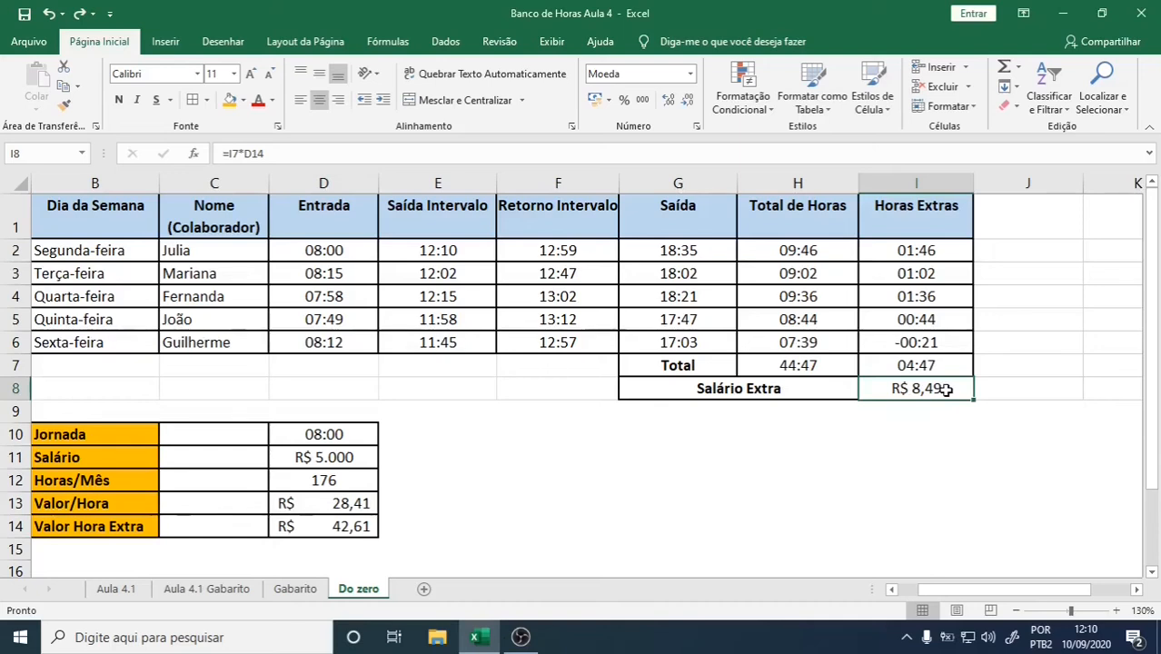
left_click(337, 527)
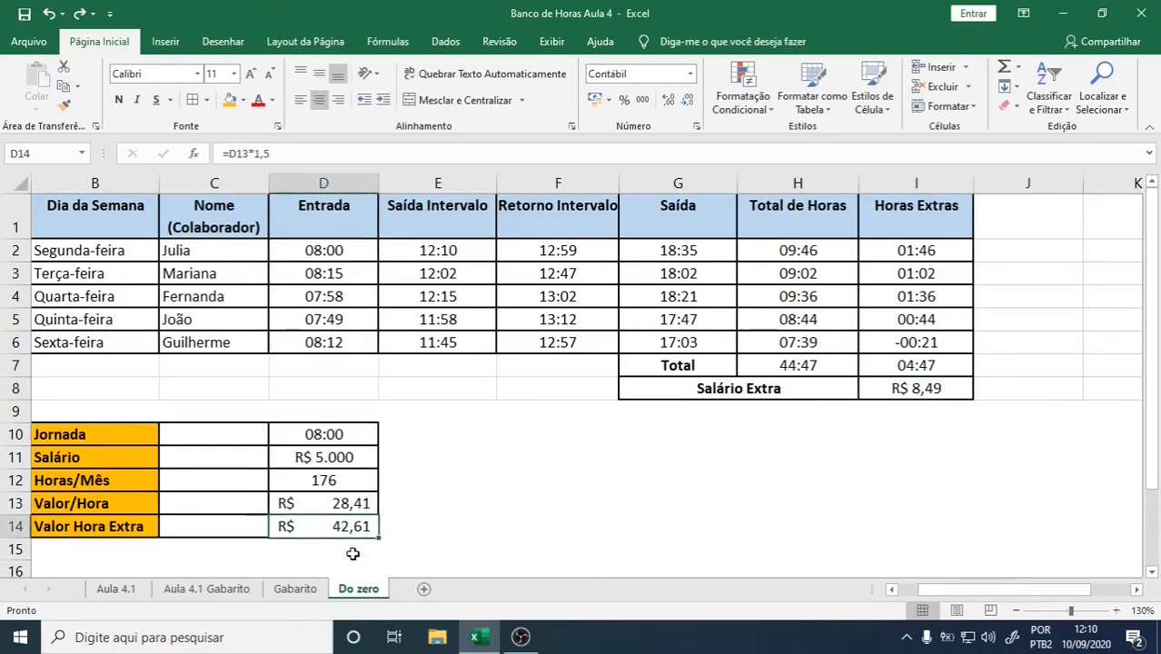
left_click(924, 365)
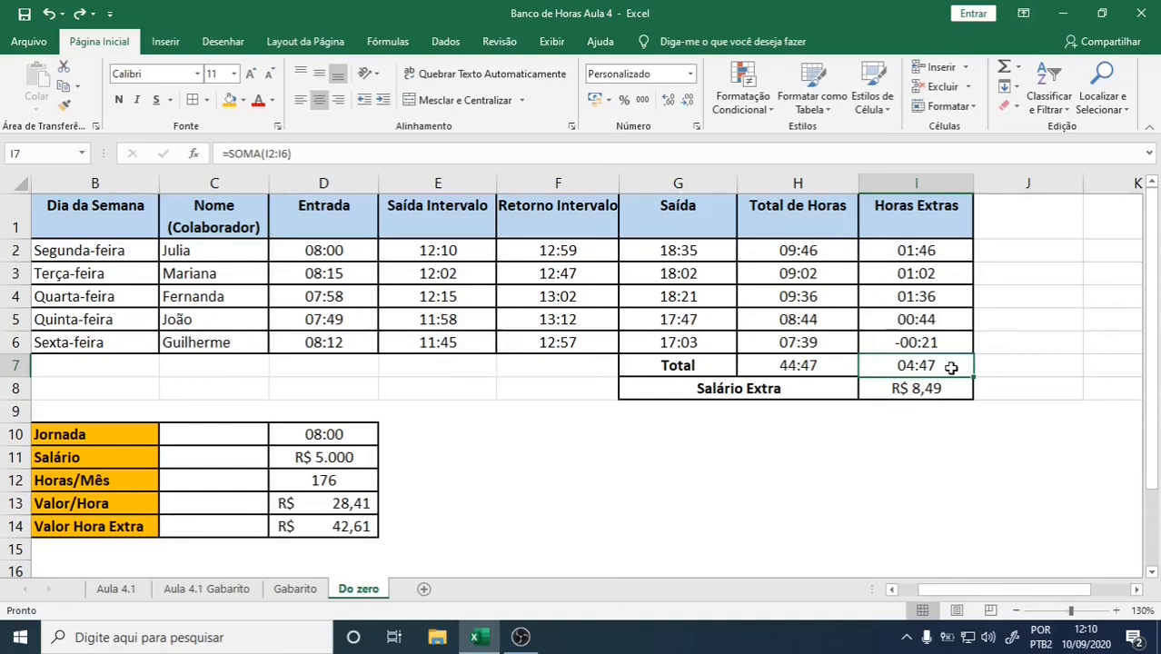
left_click(930, 388)
left_click(954, 370)
double_click(945, 389)
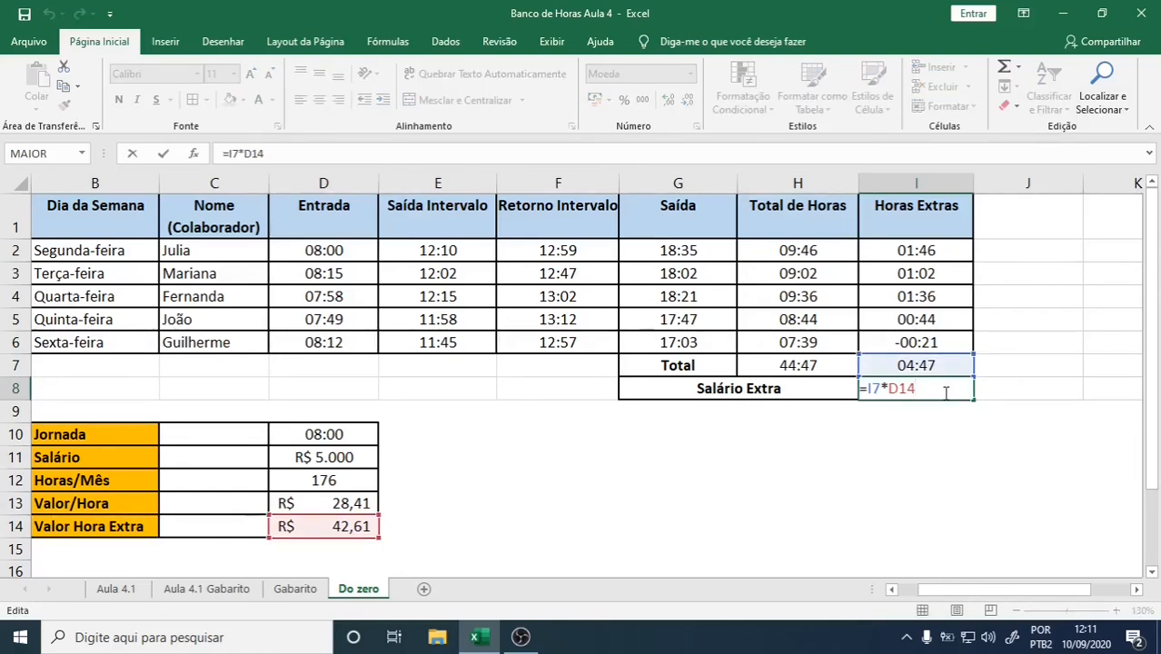
type("*24")
key("Return")
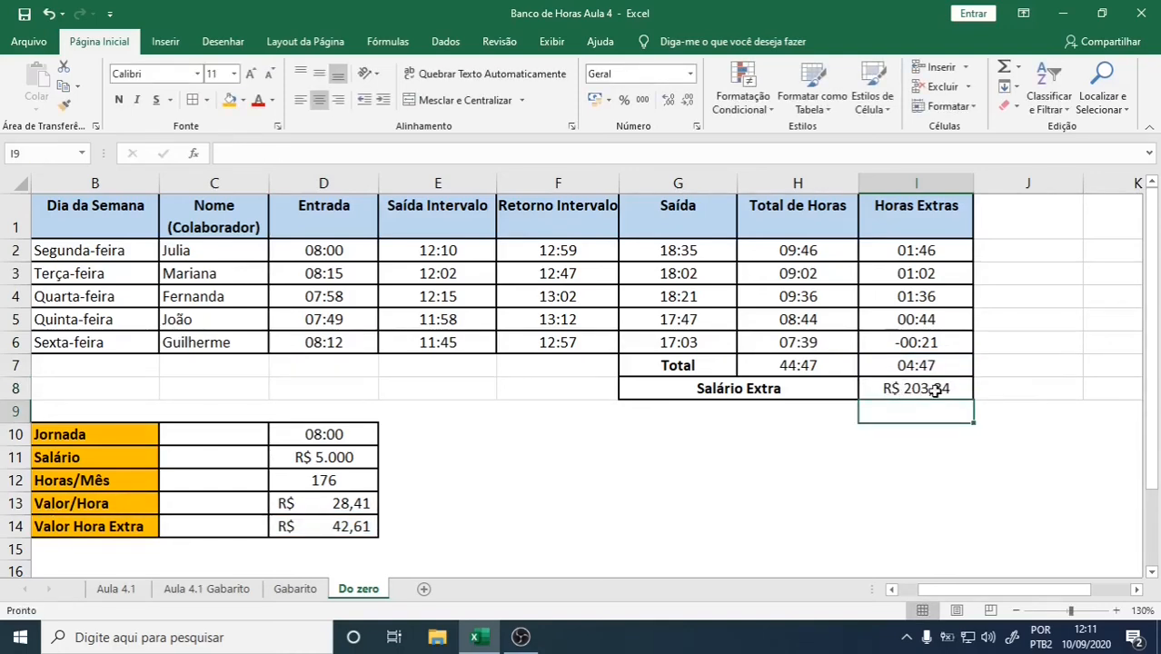